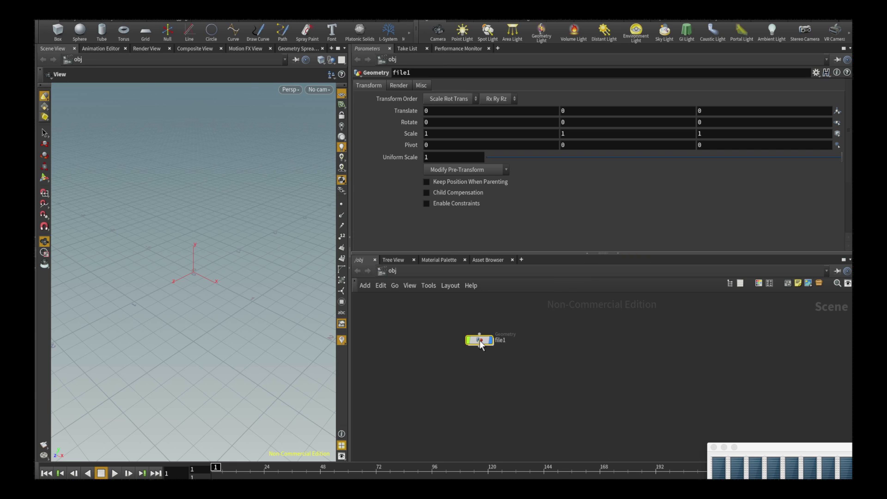
# Rename the file1 geometry object to FRACTURE and go inside its network.
pyautogui.doubleClick(498, 341)
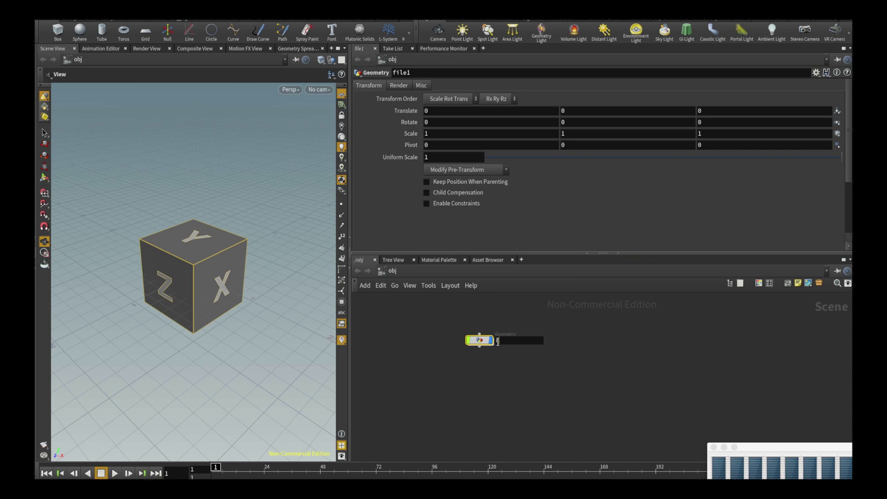
pyautogui.write('FRACTURE')
pyautogui.press('Return')
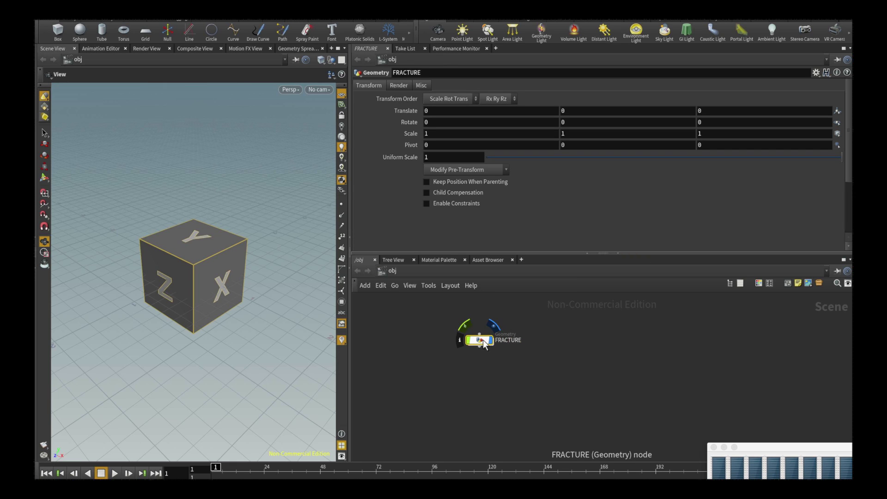
pyautogui.doubleClick(479, 340)
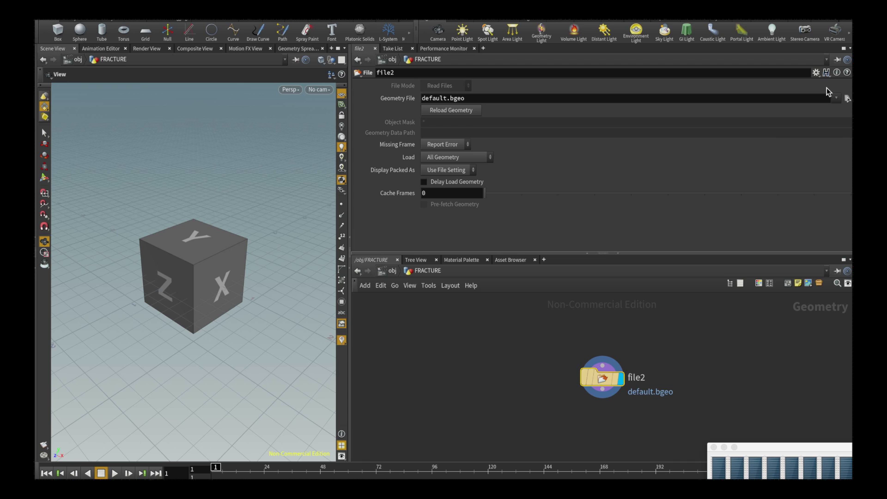
# Load filecache_Animation.v0.$F4.bgeo from $HOME/Documents/HOUDINI/Fracture/MIXAMO_EXPERIMENT/geo/fbx into the file2 node and move the node to the network's upper-left area.
pyautogui.click(836, 98)
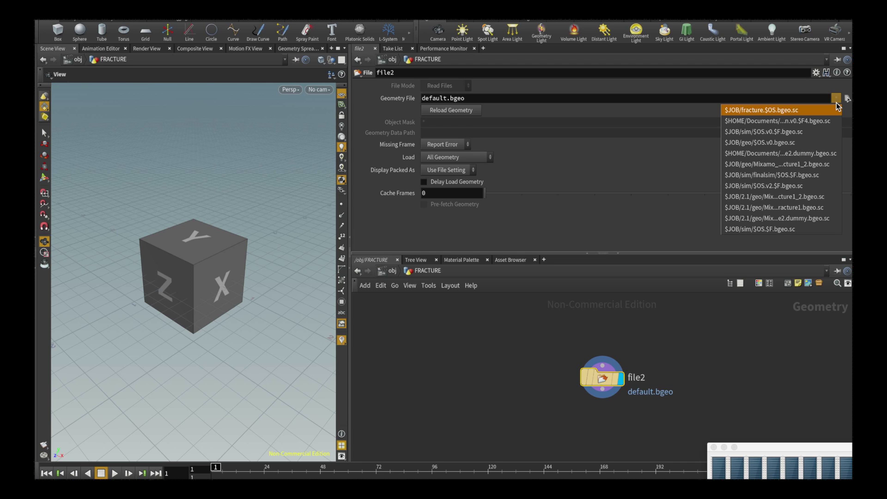
pyautogui.click(836, 102)
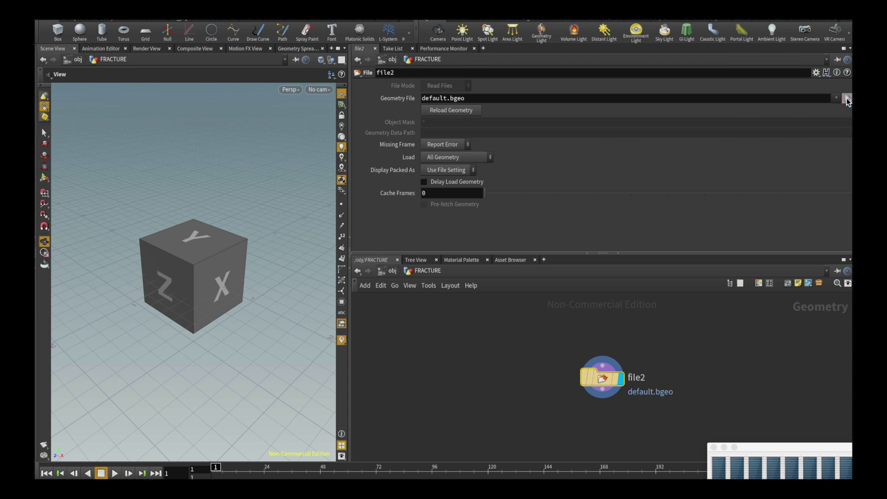
pyautogui.click(847, 98)
pyautogui.click(557, 133)
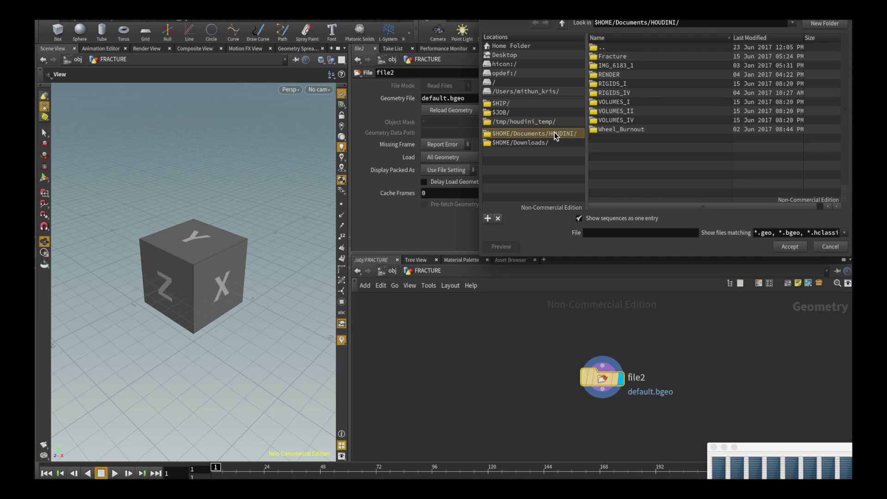
pyautogui.doubleClick(632, 58)
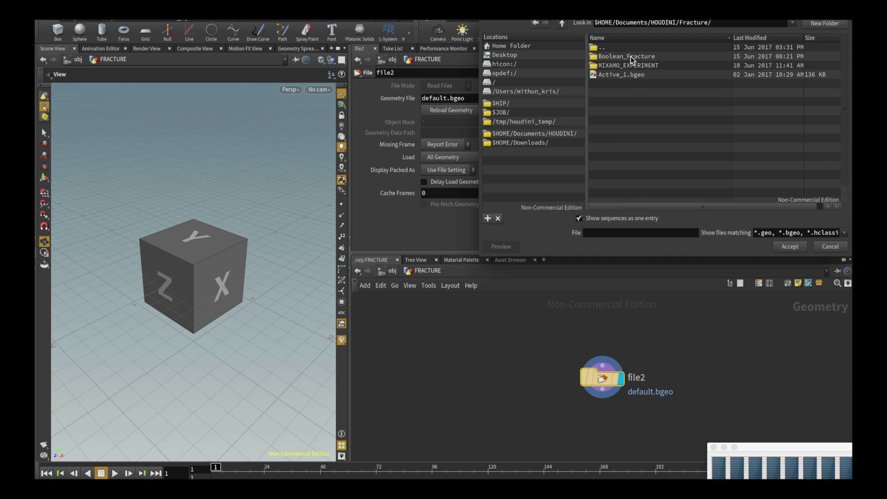
pyautogui.doubleClick(639, 65)
pyautogui.doubleClick(616, 57)
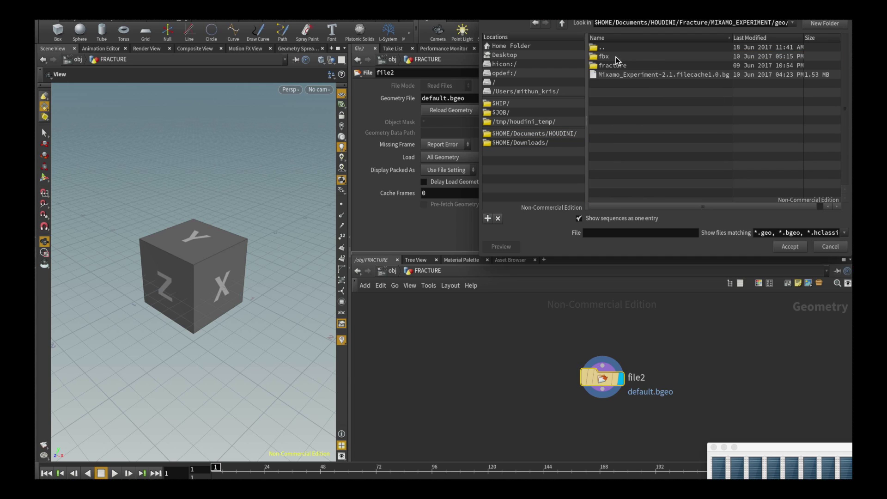
pyautogui.doubleClick(633, 56)
pyautogui.click(675, 56)
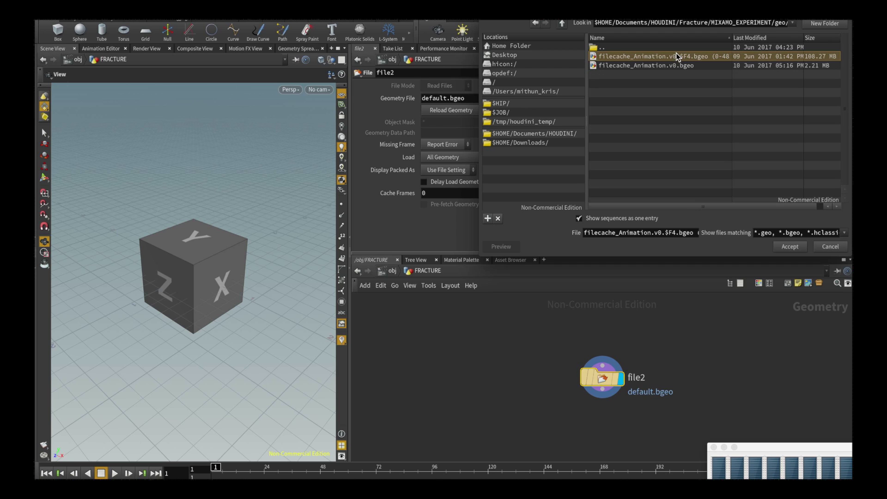
pyautogui.click(790, 246)
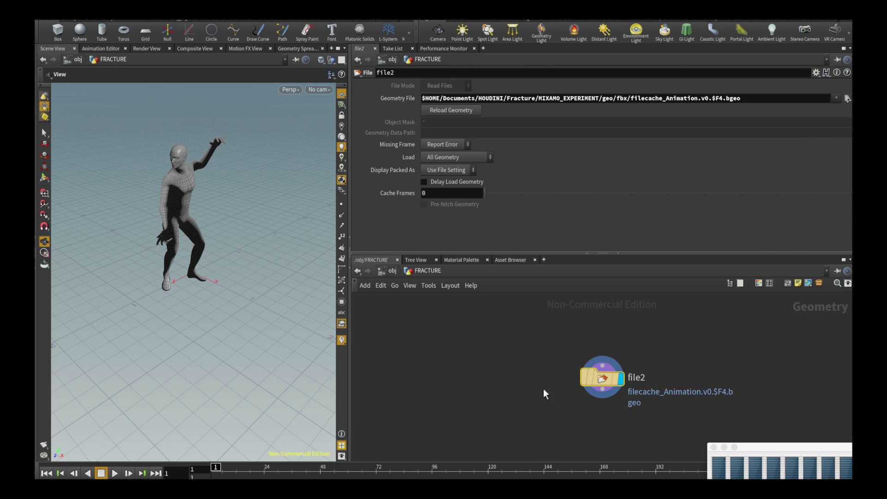
pyautogui.moveTo(604, 380); pyautogui.dragTo(421, 335)
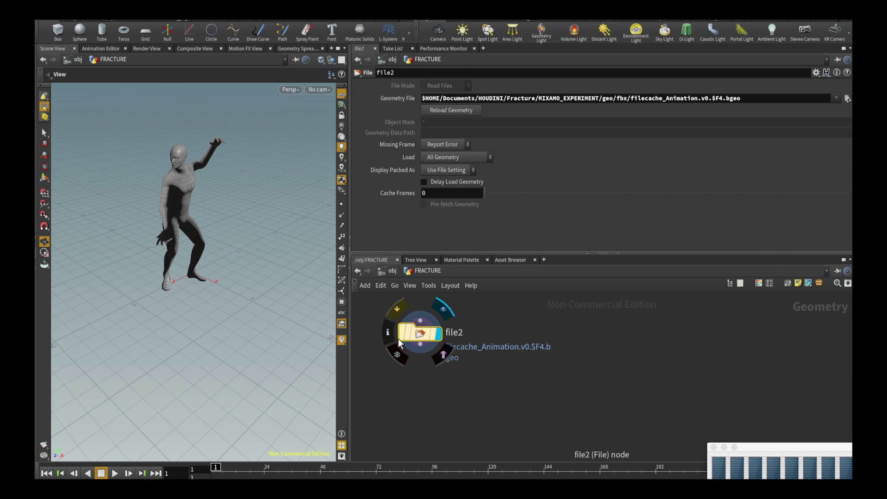
# Set the global animation options to 60 FPS with an end frame of 48.
pyautogui.click(713, 447)
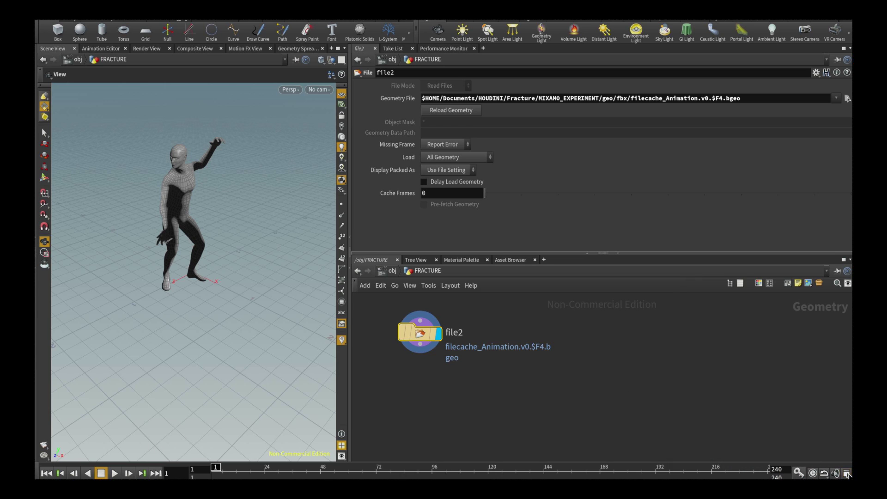
pyautogui.click(847, 472)
pyautogui.doubleClick(801, 317)
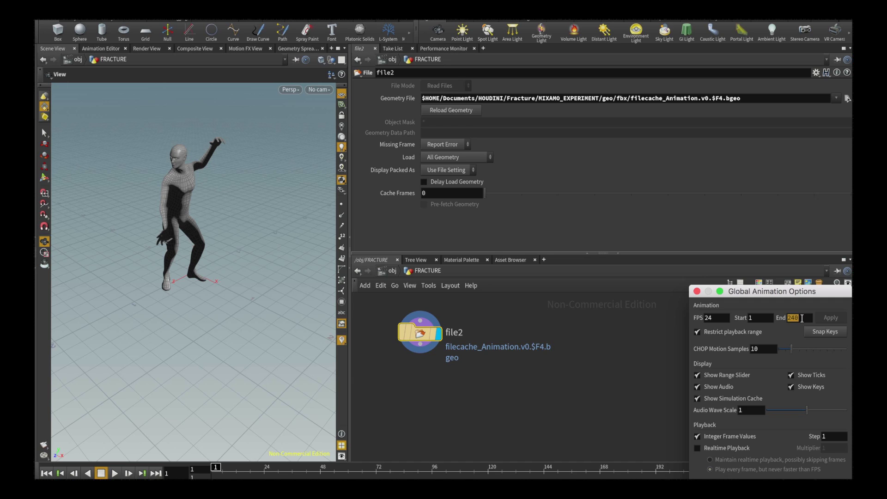
pyautogui.write('48')
pyautogui.press('Return')
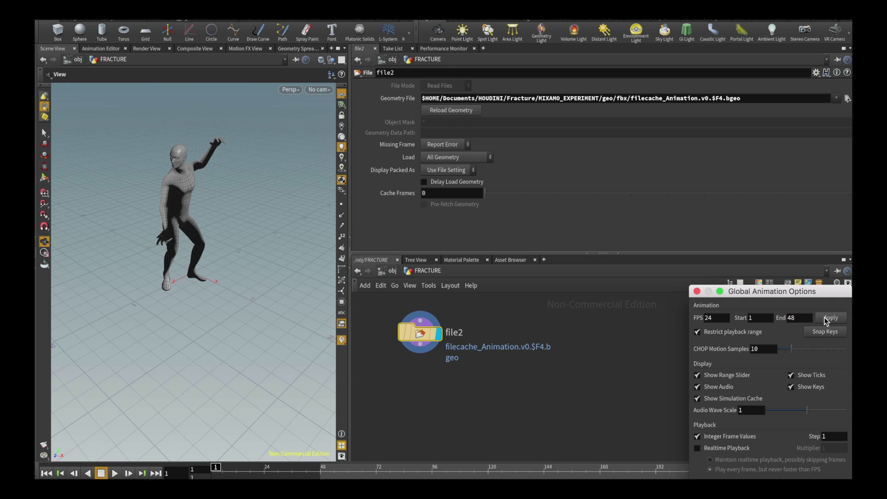
pyautogui.doubleClick(717, 319)
pyautogui.write('60')
pyautogui.press('Return')
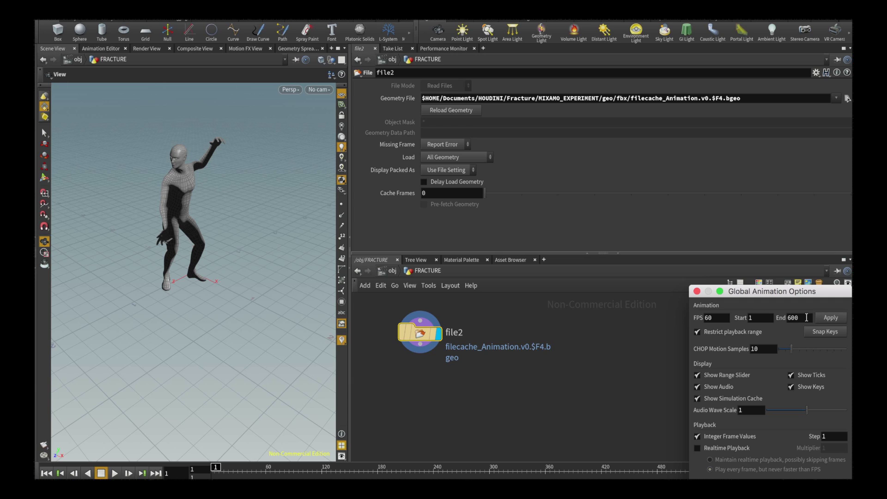
pyautogui.doubleClick(806, 318)
pyautogui.write('48')
pyautogui.press('Return')
pyautogui.click(826, 318)
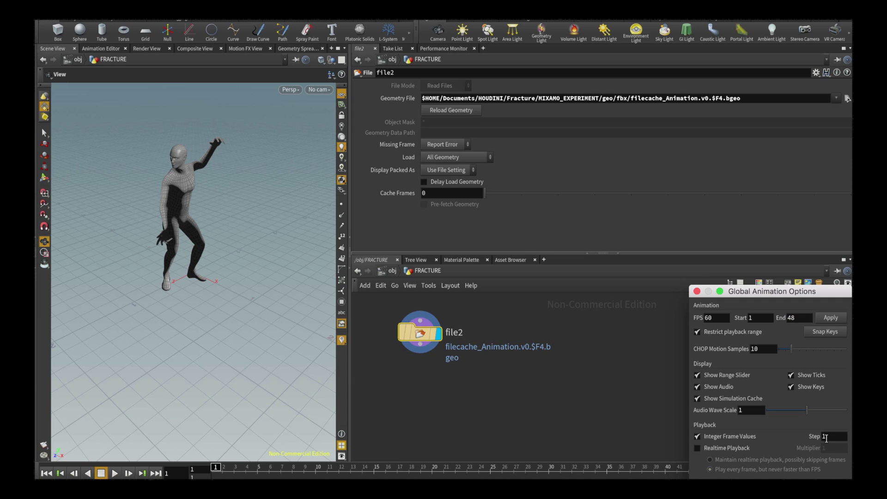
pyautogui.press('Escape')
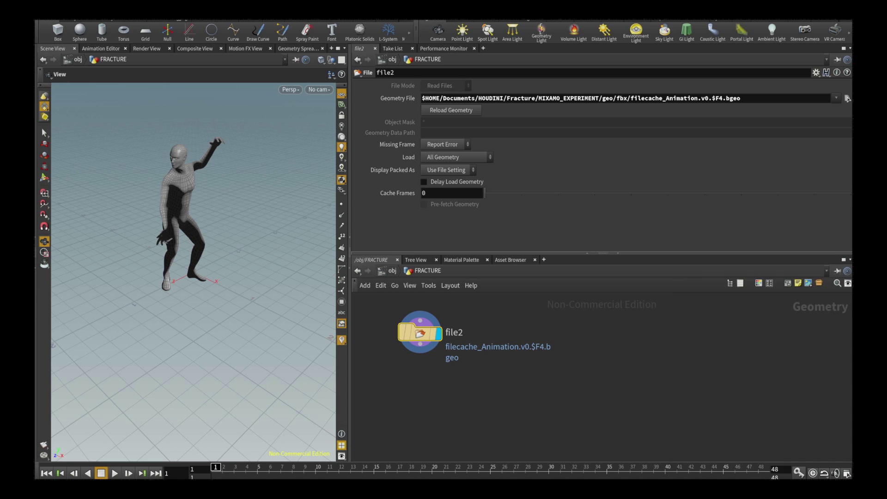
# Play the loaded character animation and return to the first frame.
pyautogui.click(114, 473)
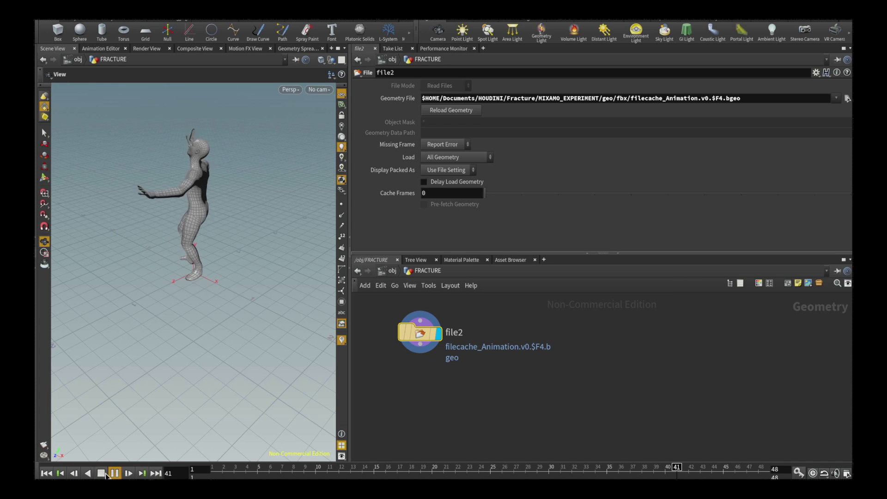
pyautogui.click(101, 473)
pyautogui.click(47, 473)
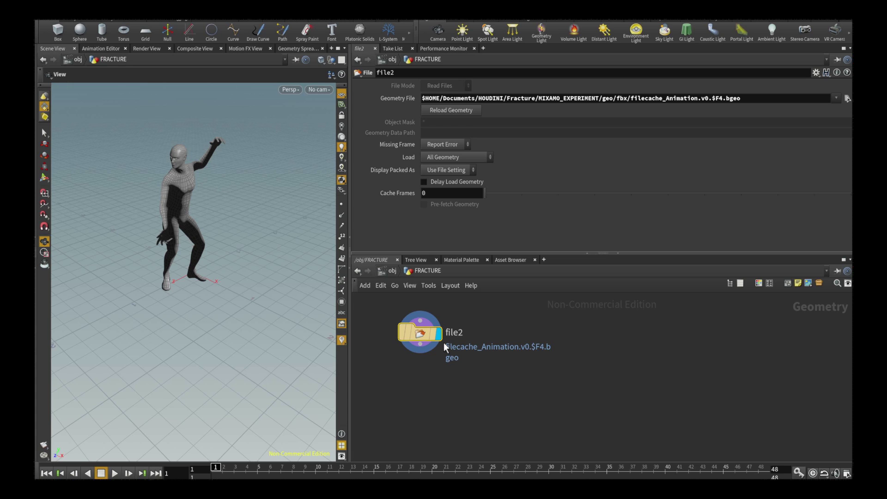
# Add a Time Shift node connected to the output of file2.
pyautogui.moveTo(425, 340)
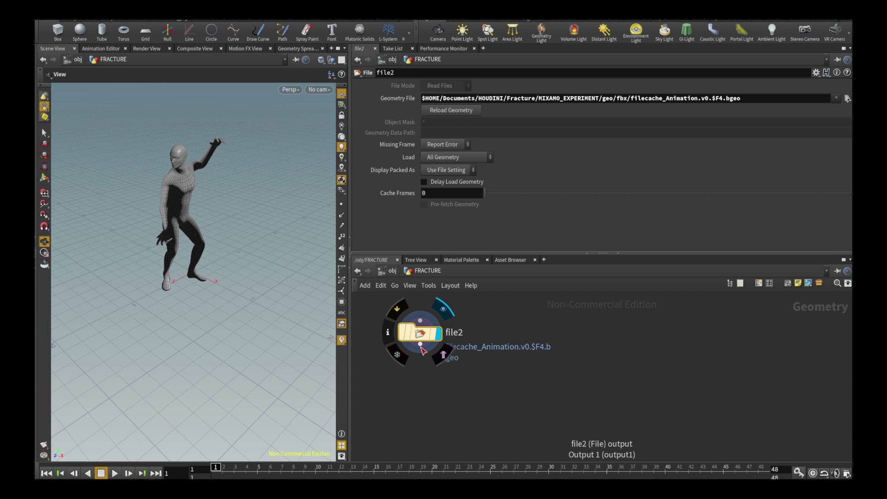
pyautogui.click(422, 350)
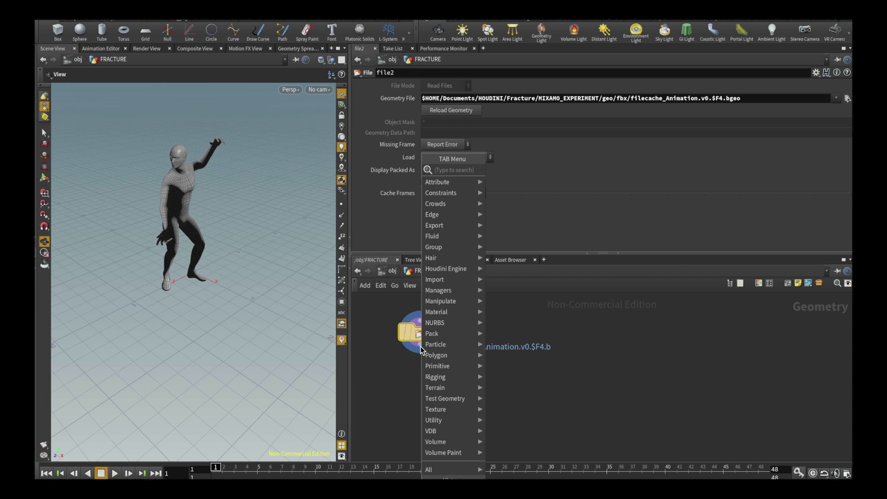
pyautogui.write('timeshift')
pyautogui.press('Return')
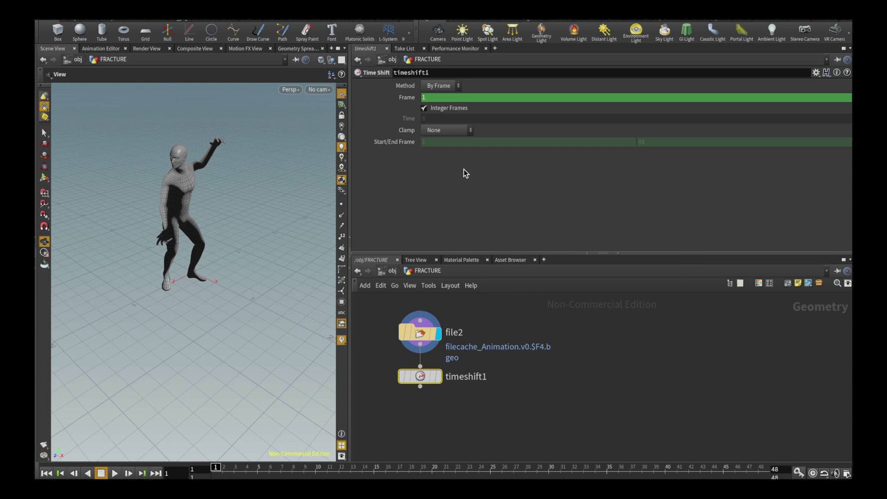
# Set the Time Shift clamp to Clamp to Last, remove the end frame's channel and set the end frame to 1.
pyautogui.click(445, 131)
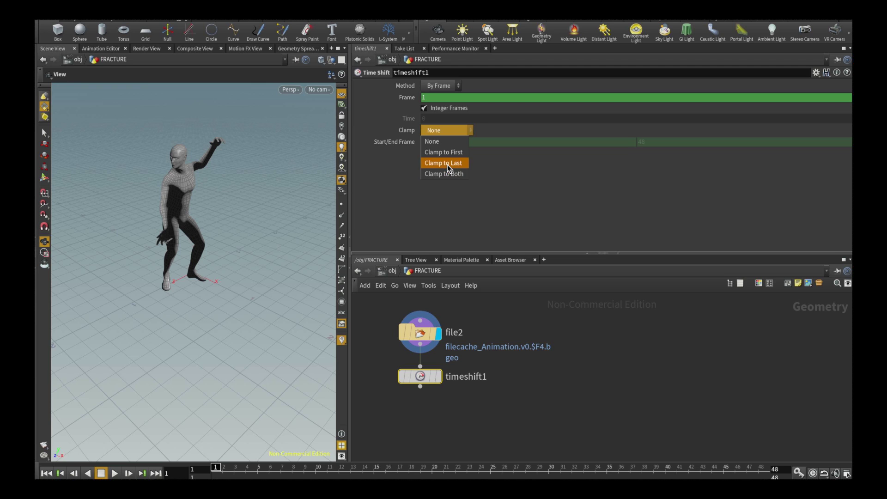
pyautogui.click(447, 163)
pyautogui.rightClick(669, 140)
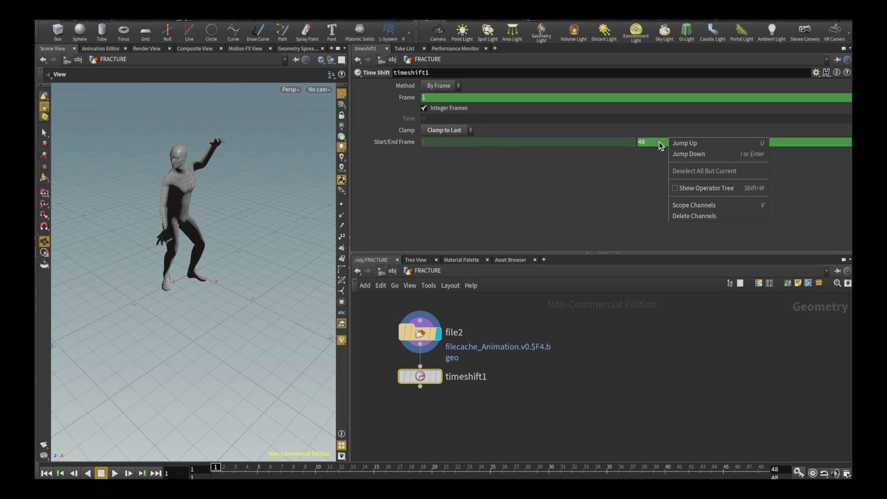
pyautogui.press('Escape')
pyautogui.rightClick(659, 143)
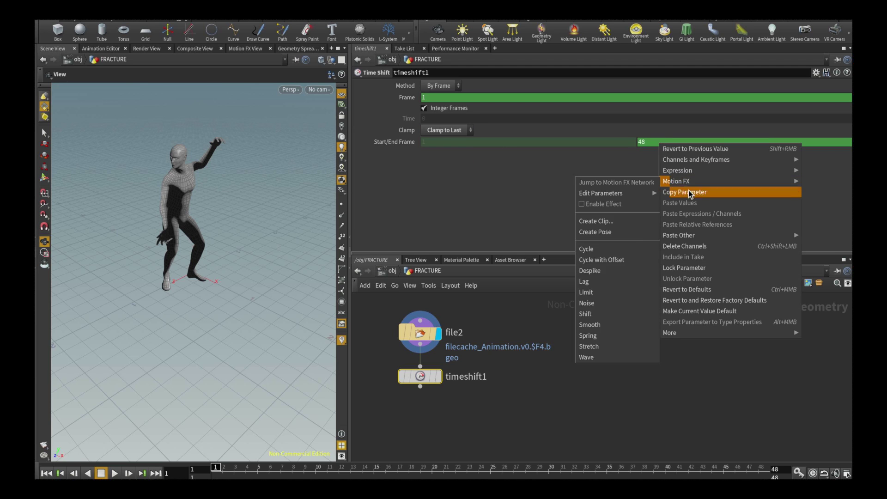
pyautogui.click(701, 241)
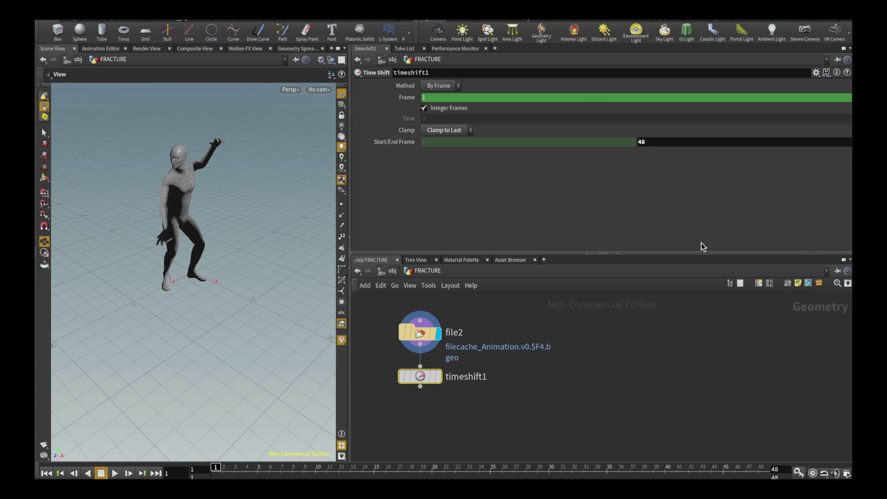
pyautogui.doubleClick(656, 143)
pyautogui.write('1')
# Display the timeshift1 output and play the timeline to check that the pose is frozen, returning to the first frame.
pyautogui.moveTo(434, 380)
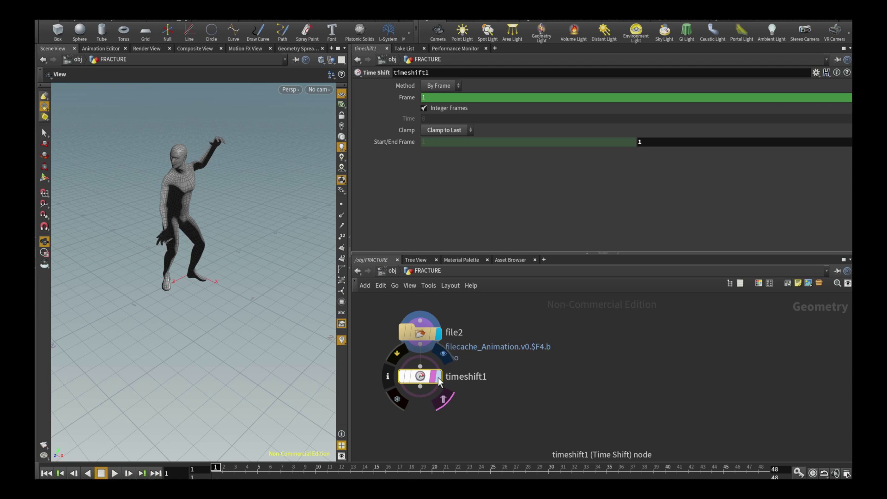
pyautogui.click(115, 473)
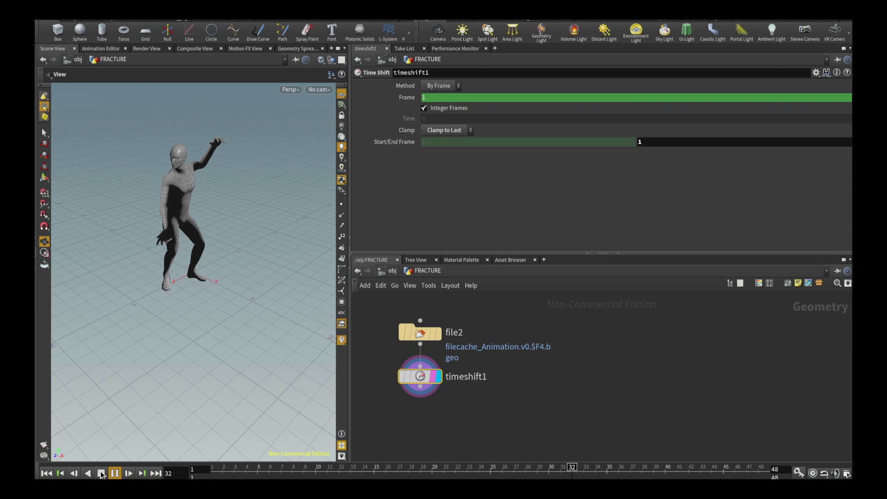
pyautogui.click(101, 473)
pyautogui.click(46, 473)
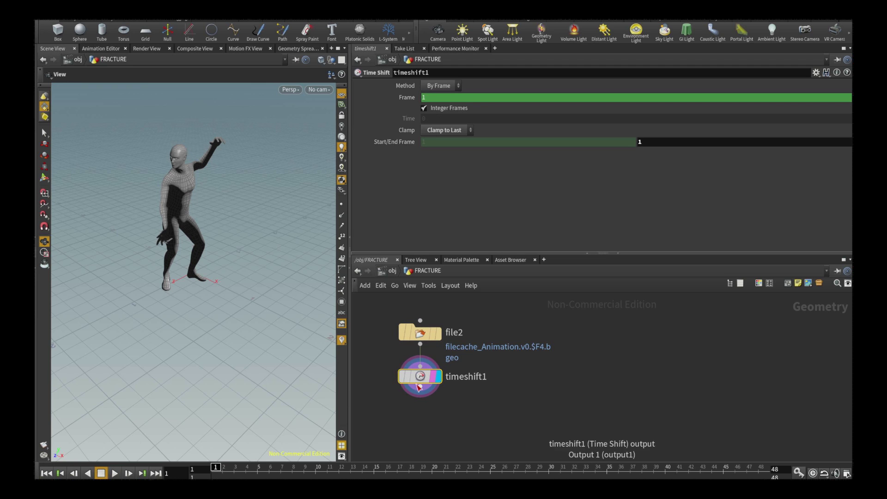
# Move timeshift1 closer under file2, duplicate both nodes together and align the copies beside the originals.
pyautogui.moveTo(419, 386); pyautogui.dragTo(418, 382)
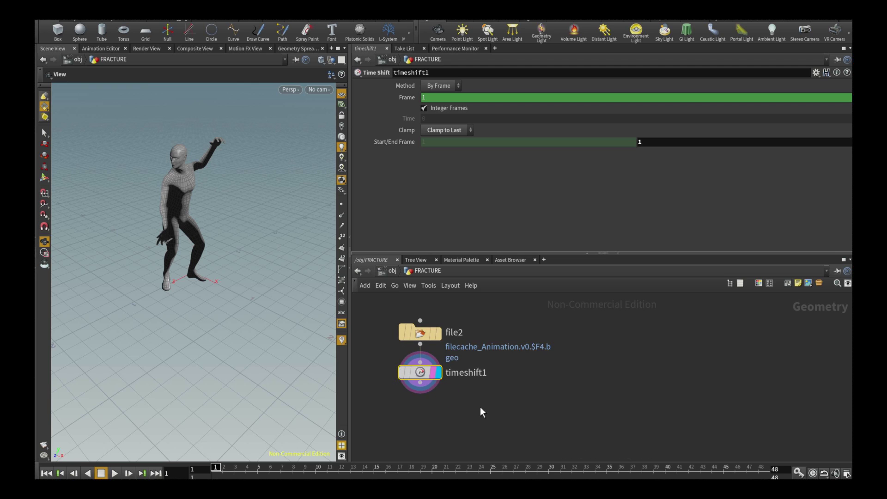
pyautogui.moveTo(480, 406); pyautogui.dragTo(464, 386, button='middle')
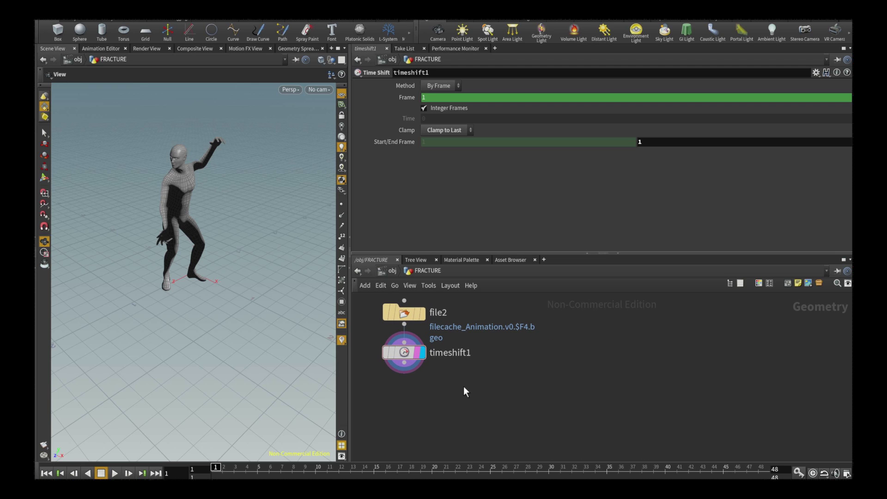
pyautogui.click(408, 317)
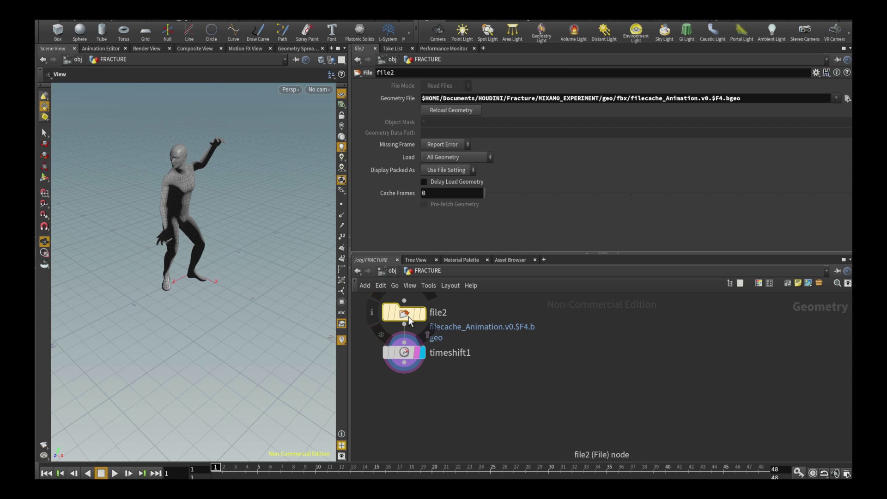
pyautogui.moveTo(433, 391); pyautogui.dragTo(414, 314)
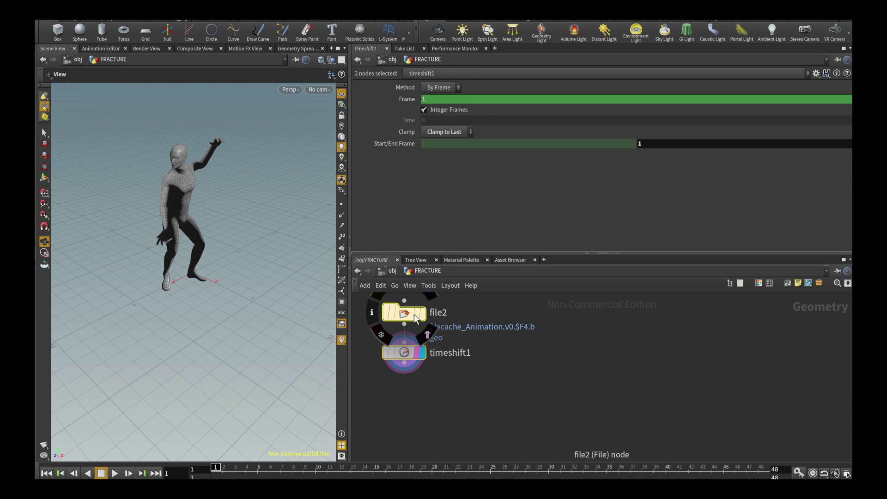
pyautogui.hotkey('ctrl', 'c')
pyautogui.hotkey('ctrl', 'v')
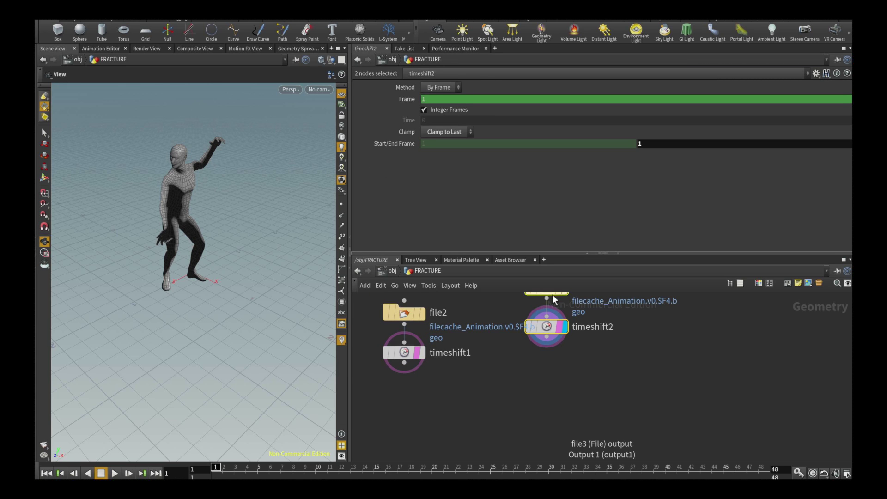
pyautogui.moveTo(553, 295); pyautogui.dragTo(553, 321)
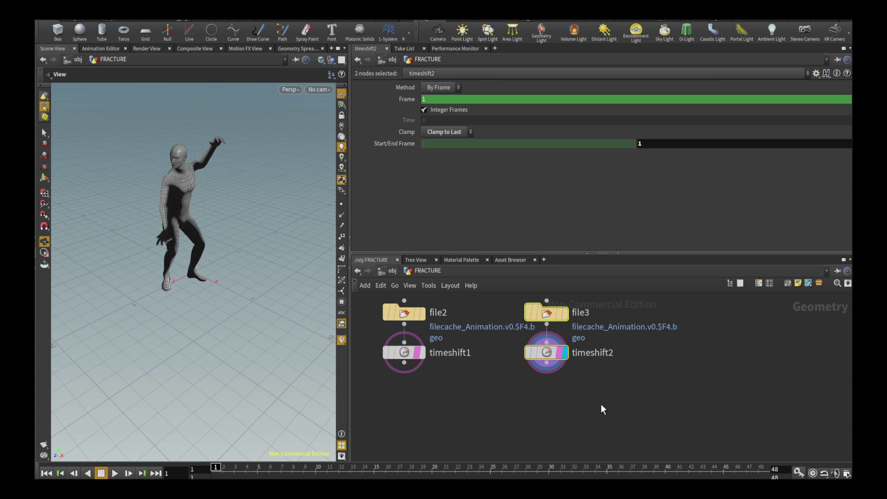
# Paste a third copy of the file and Time Shift pair beside file3, and delete the copied timeshift3 node.
pyautogui.click(600, 410)
pyautogui.moveTo(600, 409); pyautogui.dragTo(565, 405, button='middle')
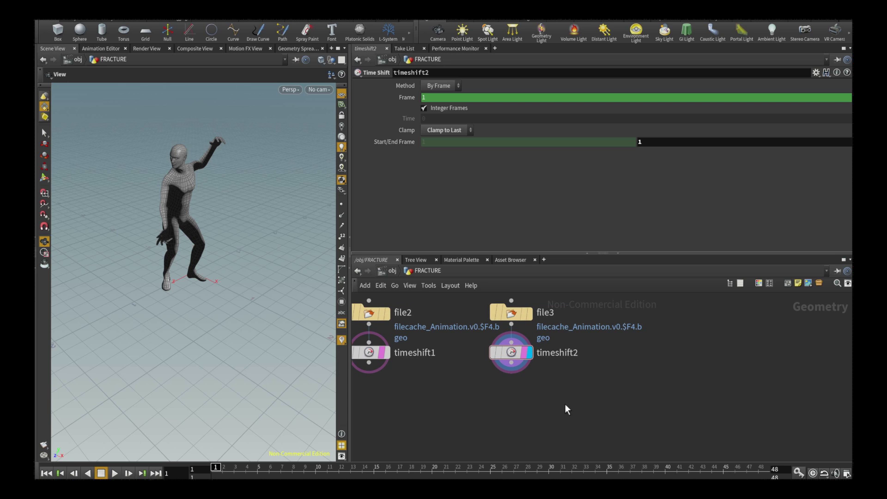
pyautogui.hotkey('ctrl', 'v')
pyautogui.moveTo(622, 343); pyautogui.dragTo(675, 313)
pyautogui.click(661, 387)
pyautogui.moveTo(675, 354)
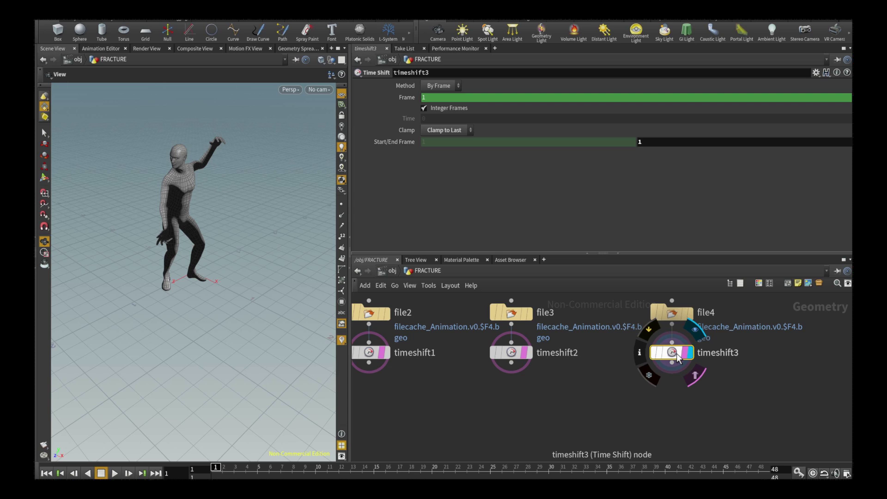
pyautogui.press('Delete')
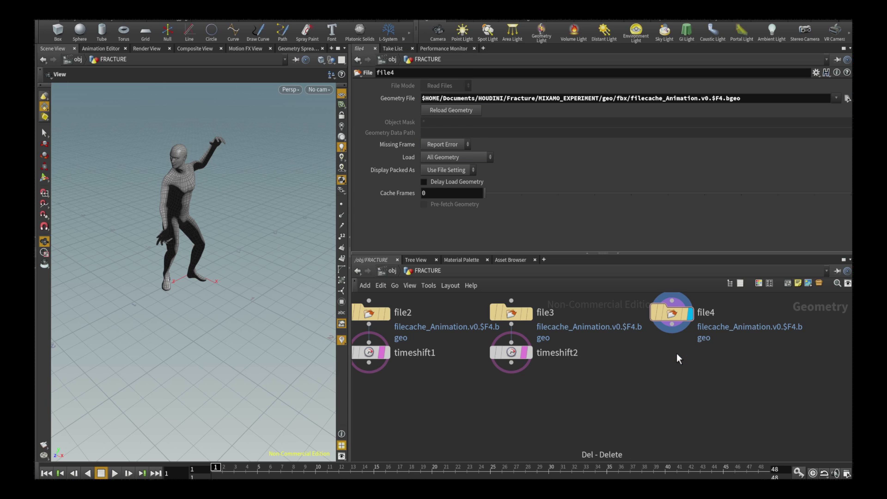
# Rename the file4 node as Animation.
pyautogui.doubleClick(706, 312)
pyautogui.write('Ar')
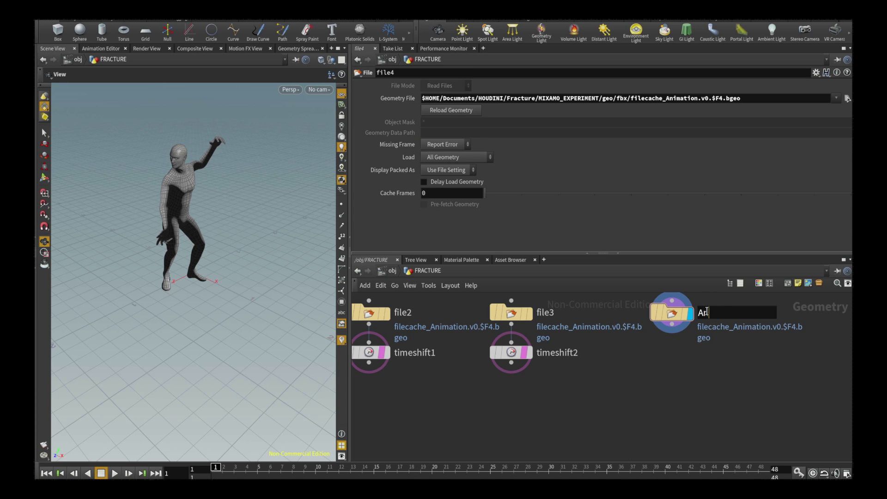
pyautogui.write('imation')
pyautogui.press('Return')
# Rename file2 as fracture and file3 as pose, and automatically lay out the network nodes.
pyautogui.doubleClick(397, 314)
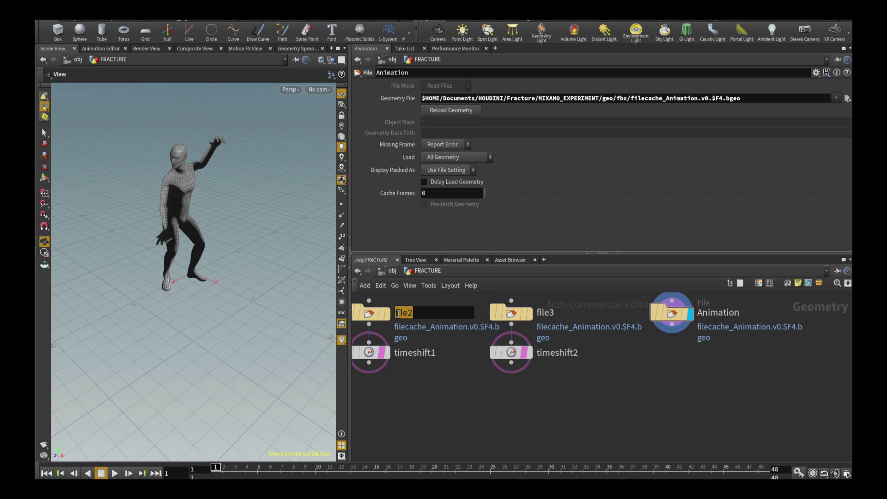
pyautogui.write('fracture')
pyautogui.press('Return')
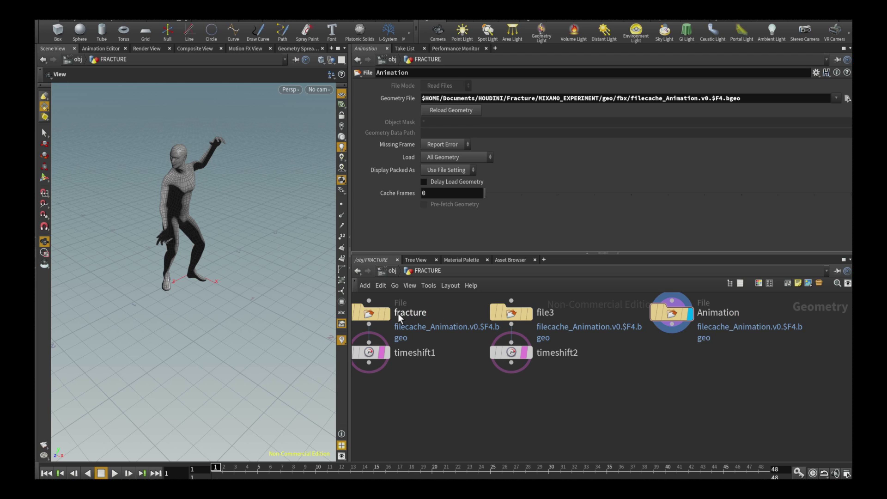
pyautogui.doubleClick(554, 311)
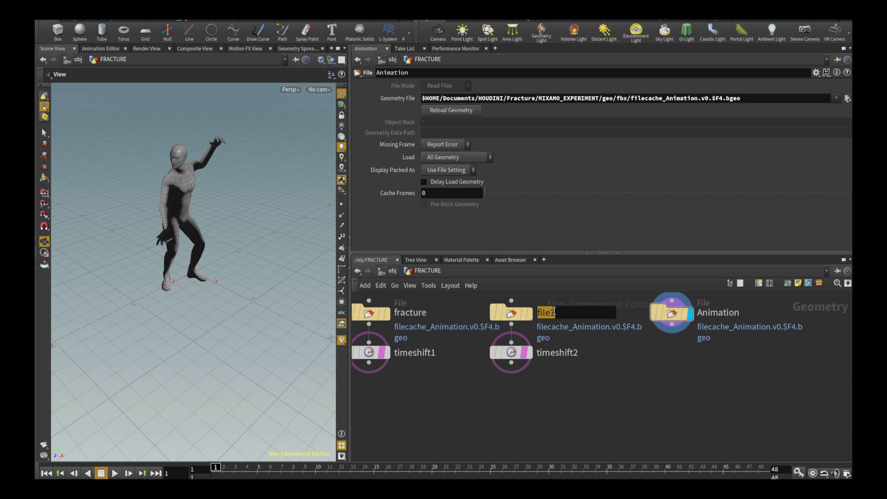
pyautogui.write('pose')
pyautogui.press('Return')
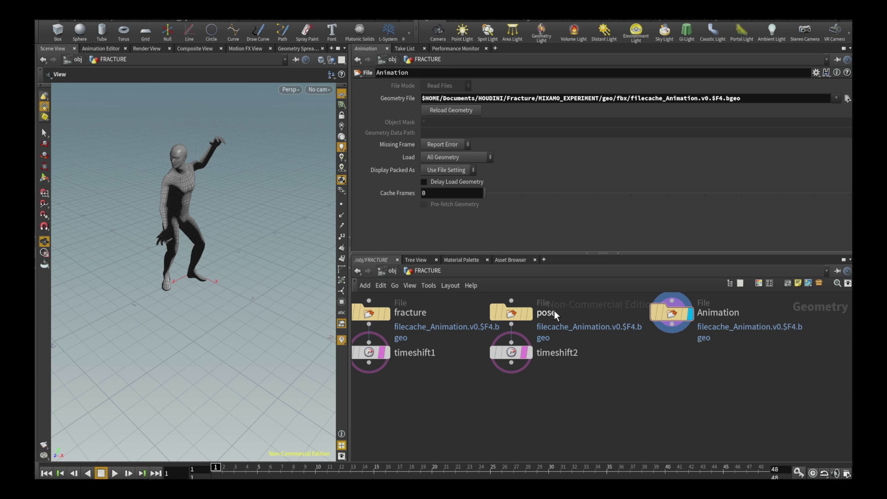
pyautogui.press('l')
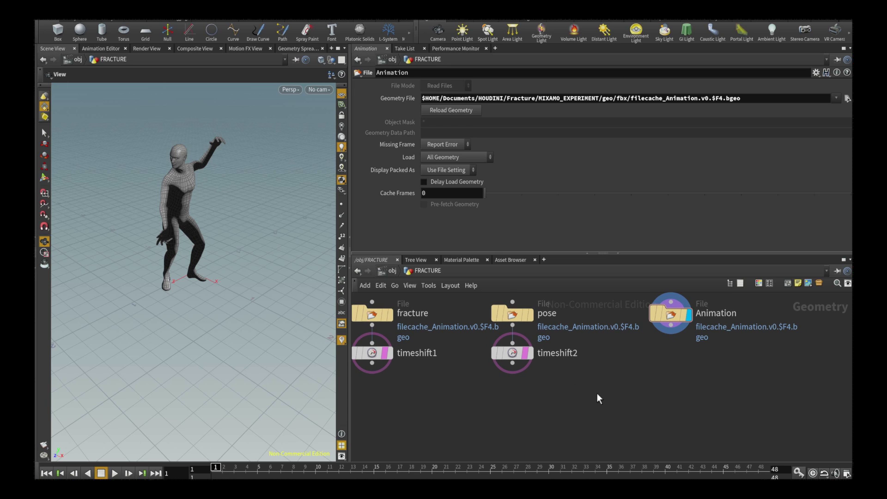
# Add a Scatter node below timeshift1, fed by its output, and display the scattered points.
pyautogui.scroll(-5, 593, 372)
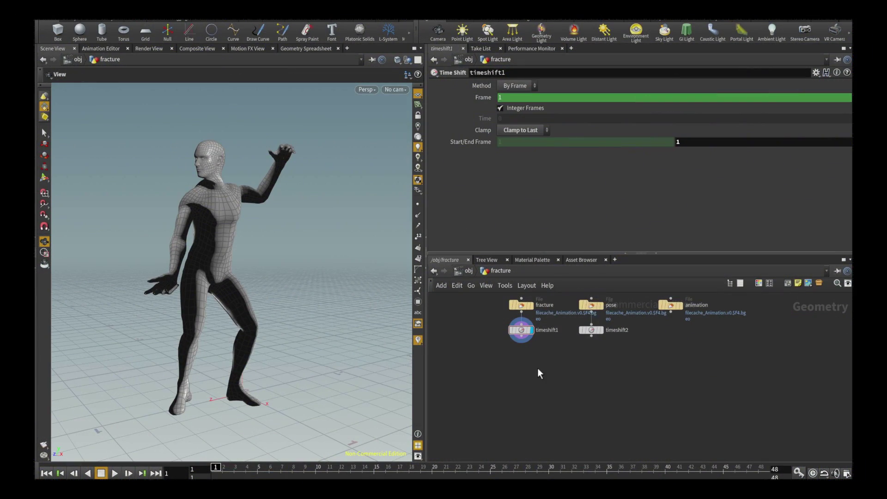
pyautogui.press('Tab')
pyautogui.write('scat')
pyautogui.press('Return')
pyautogui.click(537, 367)
pyautogui.click(537, 362)
pyautogui.click(521, 342)
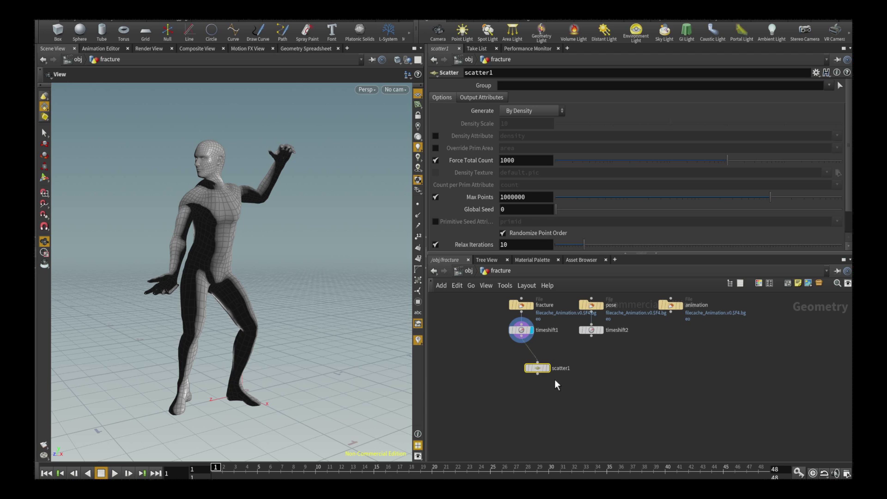
pyautogui.click(546, 368)
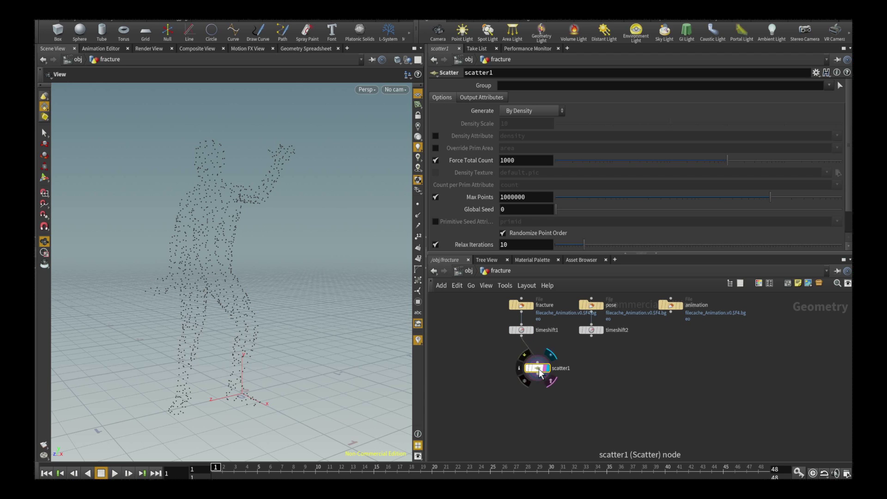
# Set the Force Total Count of scatter1 to 16.
pyautogui.click(537, 160)
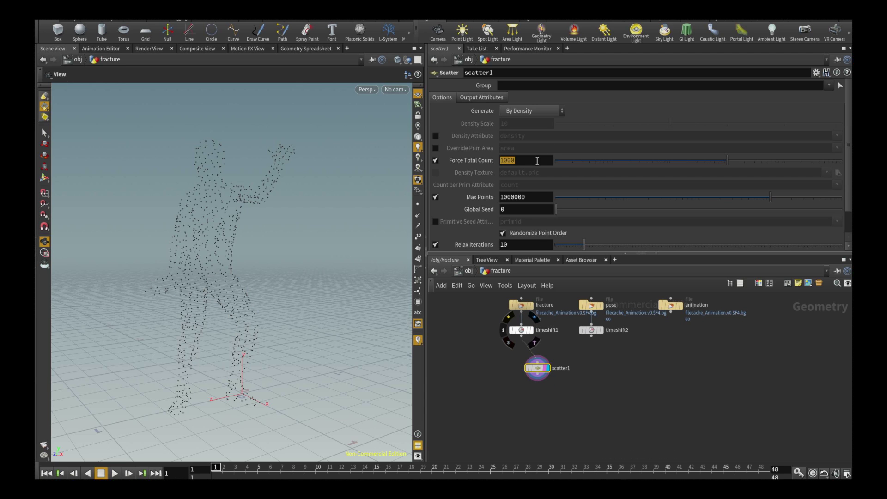
pyautogui.write('16')
pyautogui.press('Return')
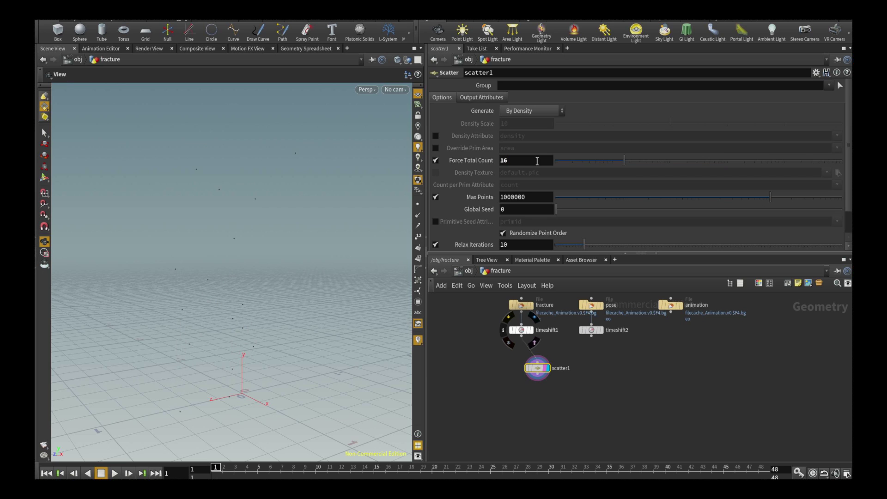
# Set the Force Total Count of scatter1 to 32.
pyautogui.moveTo(499, 396); pyautogui.dragTo(501, 378, button='middle')
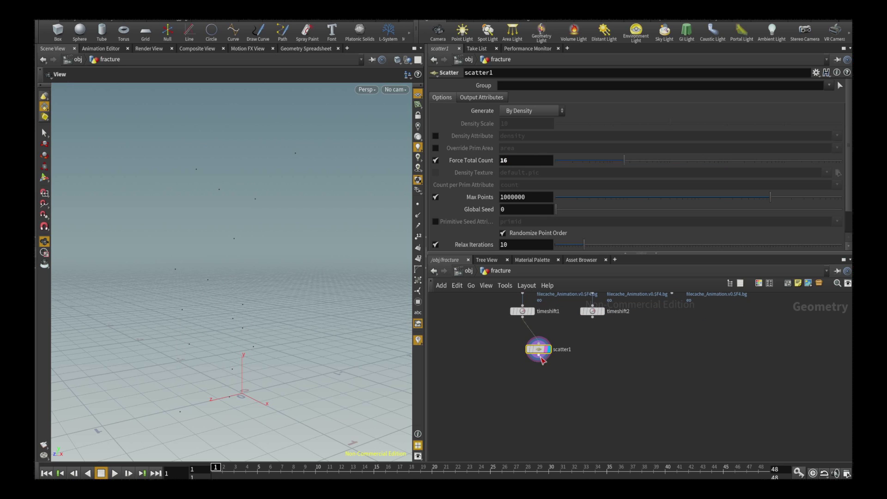
pyautogui.doubleClick(523, 166)
pyautogui.write('32')
pyautogui.press('Return')
# Add a Voronoi Fracture node with timeshift1 as the mesh input and scatter1 as the cell points input.
pyautogui.press('Tab')
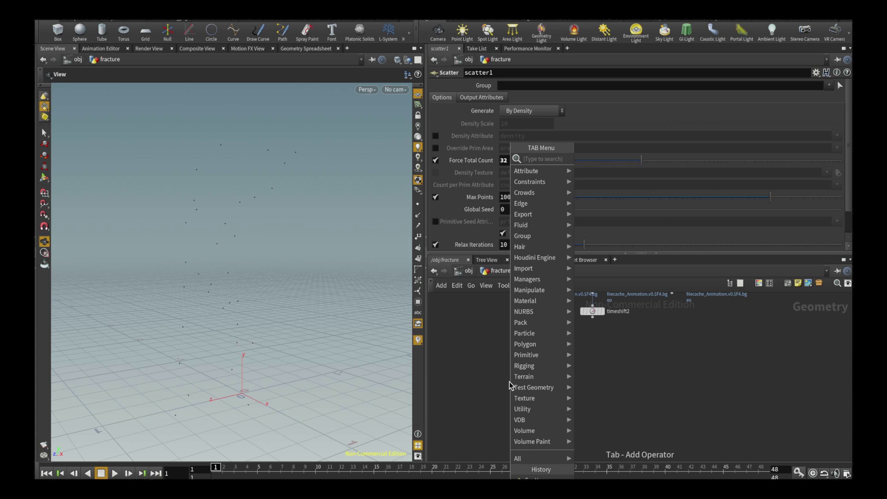
pyautogui.write('voronoi')
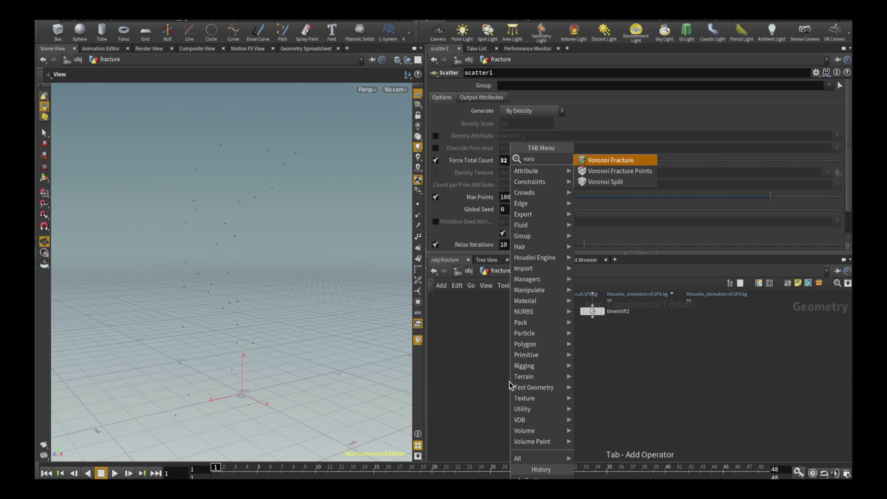
pyautogui.press('Return')
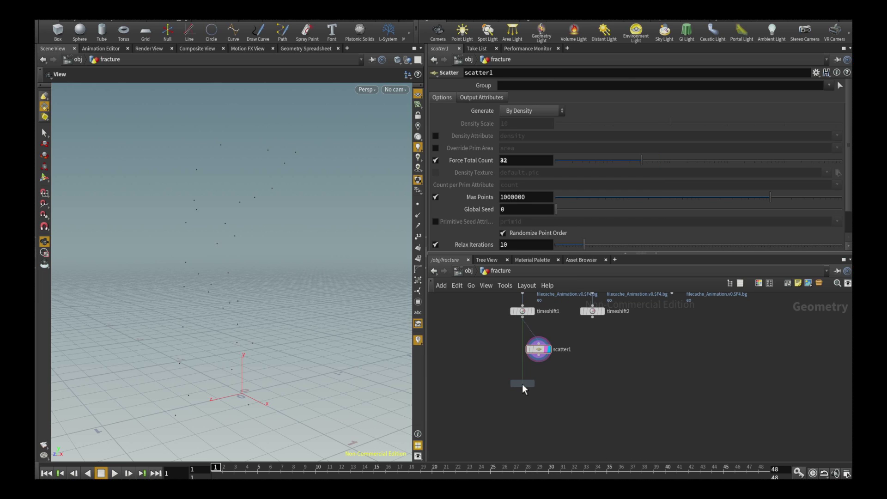
pyautogui.click(522, 383)
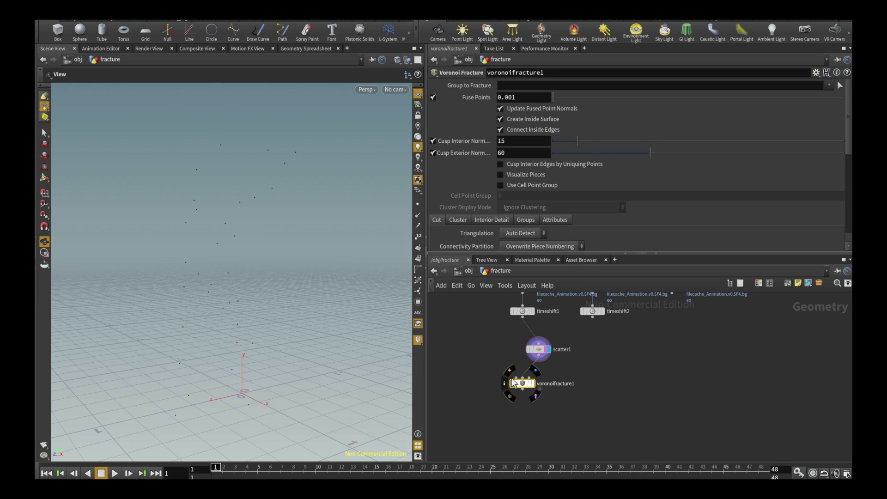
pyautogui.click(517, 379)
pyautogui.click(523, 318)
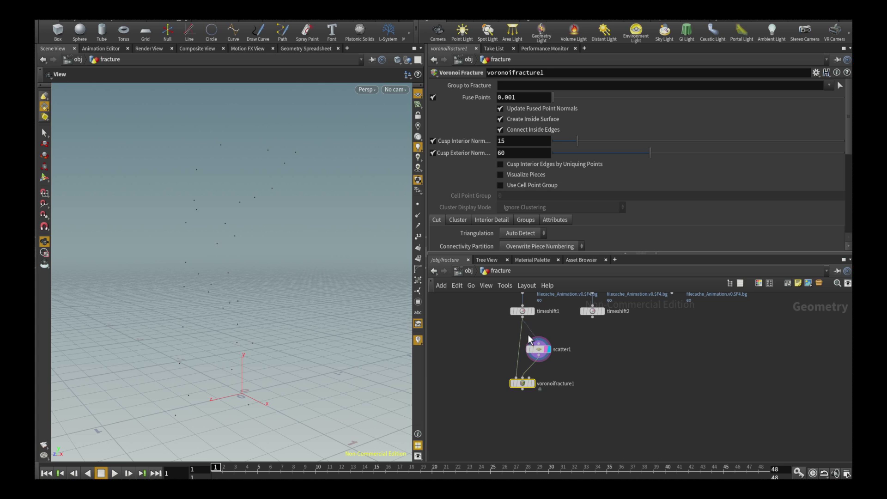
# Display the voronoifracture1 output and enable Visualize Pieces to inspect the fractured pieces on the character.
pyautogui.click(532, 384)
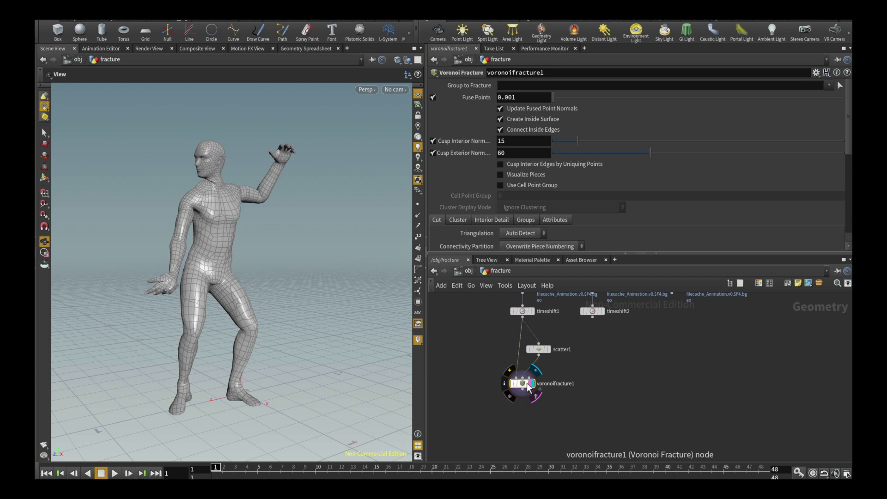
pyautogui.click(508, 177)
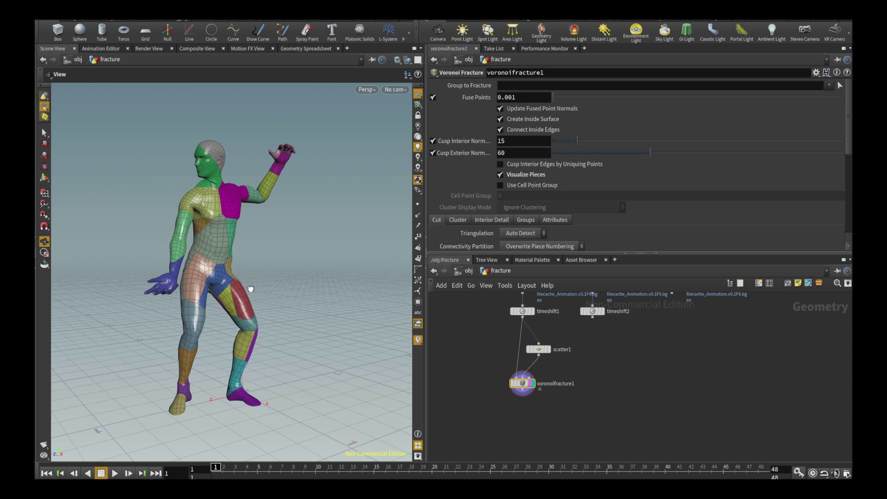
pyautogui.moveTo(251, 289); pyautogui.dragTo(323, 282)
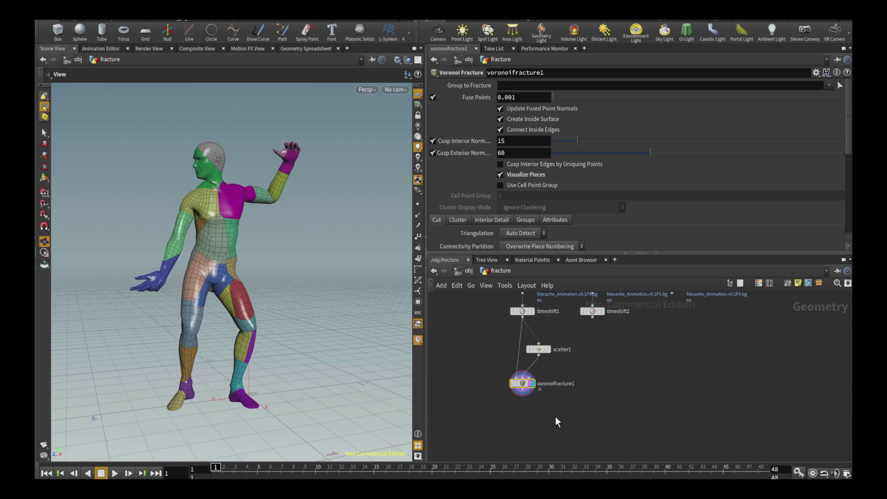
# Add an Attribute Delete node connected below voronoifracture1 and display its output.
pyautogui.moveTo(555, 417); pyautogui.dragTo(533, 363, button='middle')
pyautogui.click(534, 366)
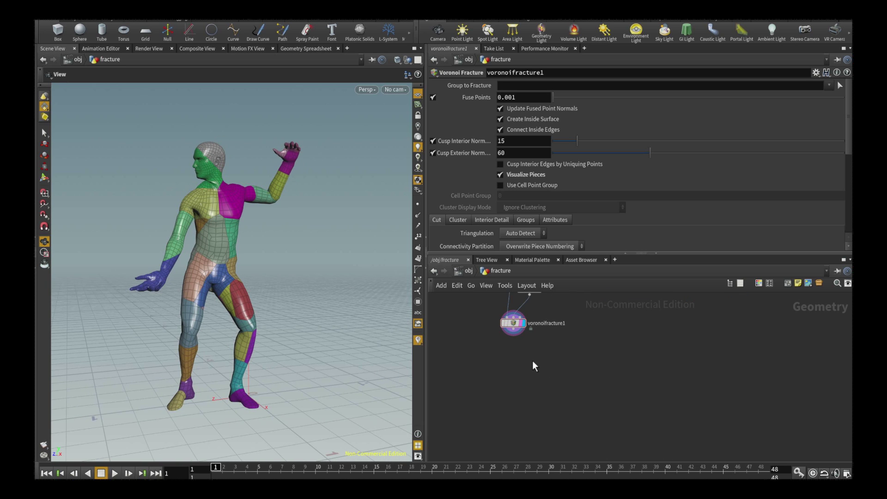
pyautogui.press('Tab')
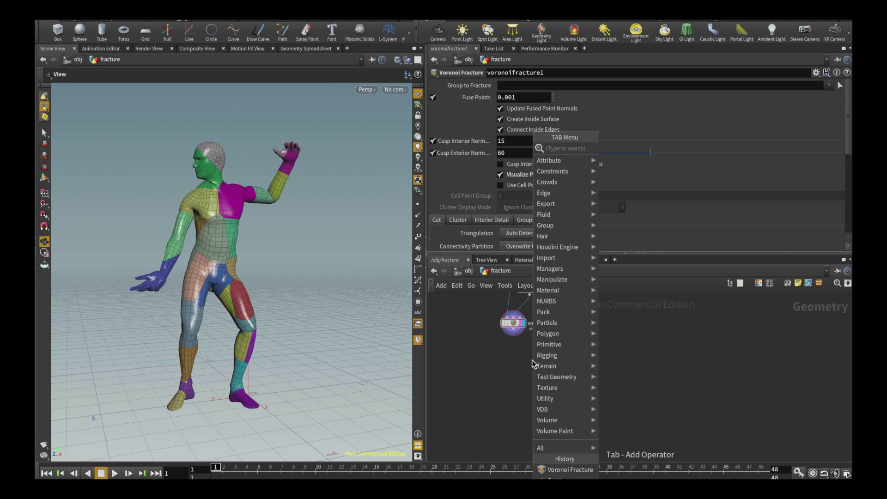
pyautogui.write('att')
pyautogui.write('ribwr')
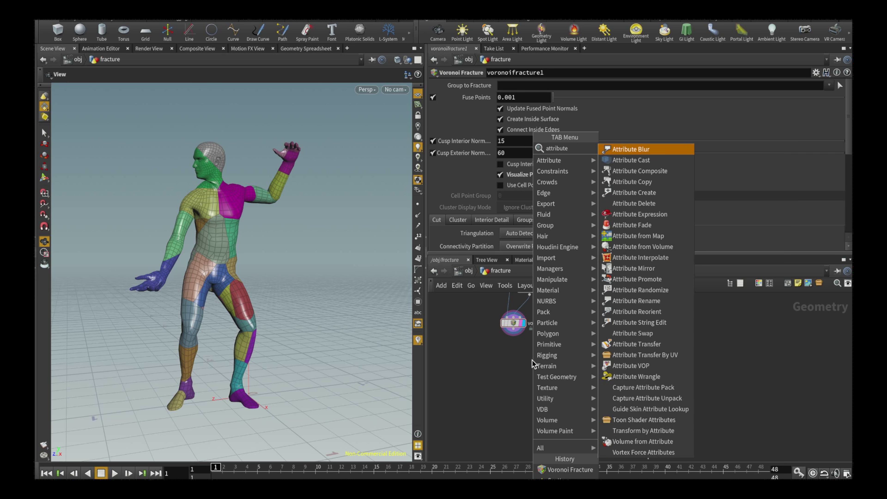
pyautogui.press('Return')
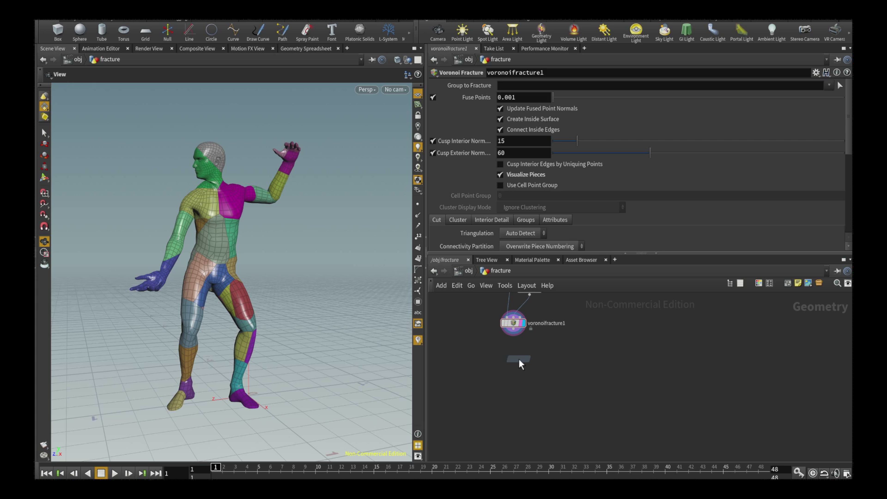
pyautogui.click(514, 354)
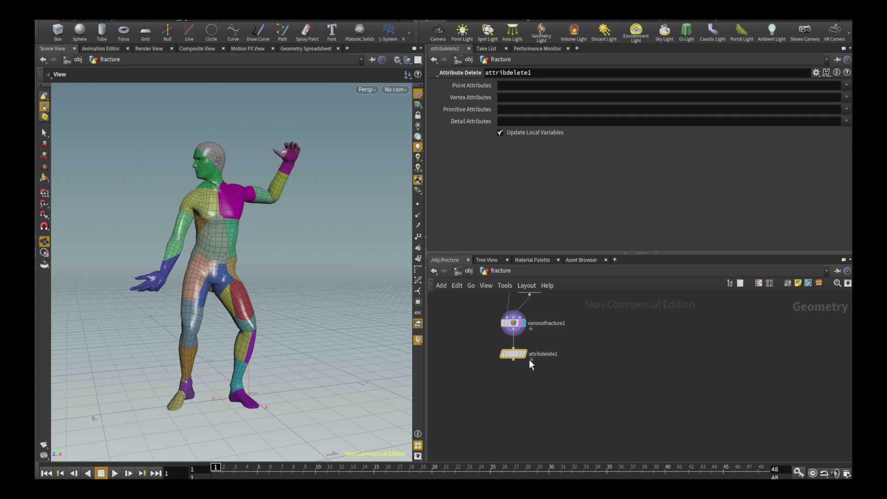
pyautogui.click(523, 354)
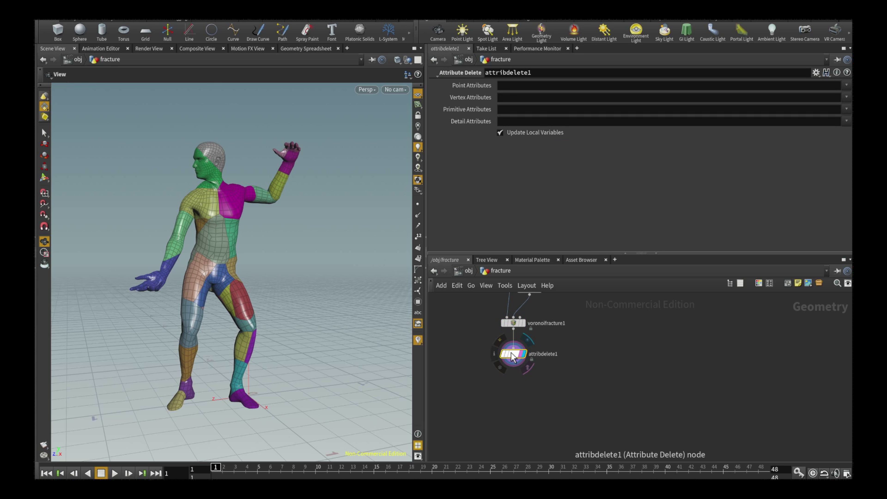
# Set attribdelete1 to remove the Color (Cd) primitive attribute.
pyautogui.click(846, 87)
pyautogui.click(847, 86)
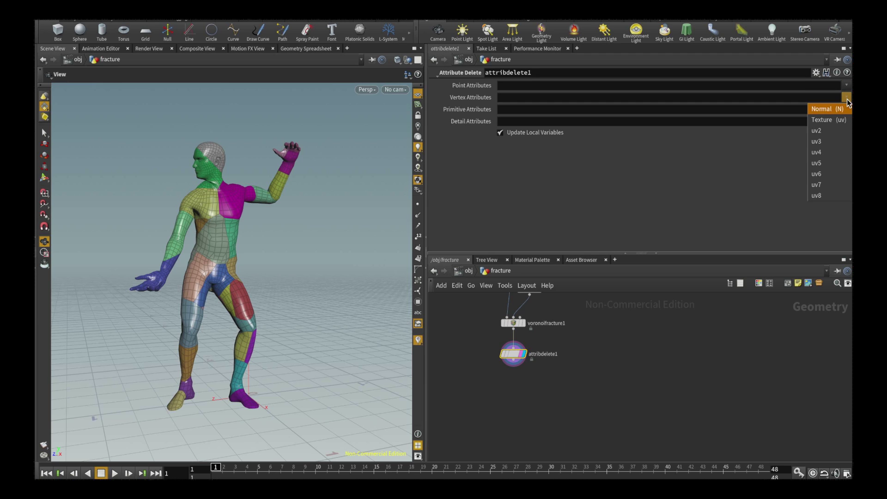
pyautogui.click(846, 97)
pyautogui.click(846, 109)
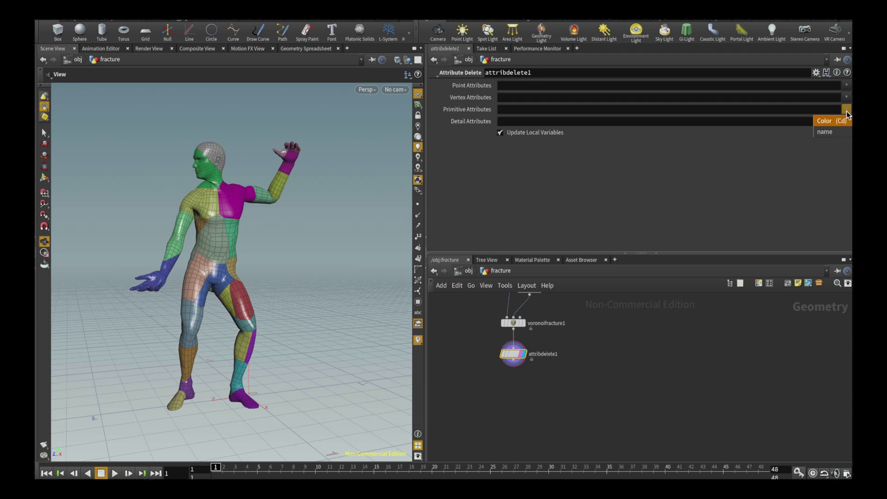
pyautogui.click(843, 123)
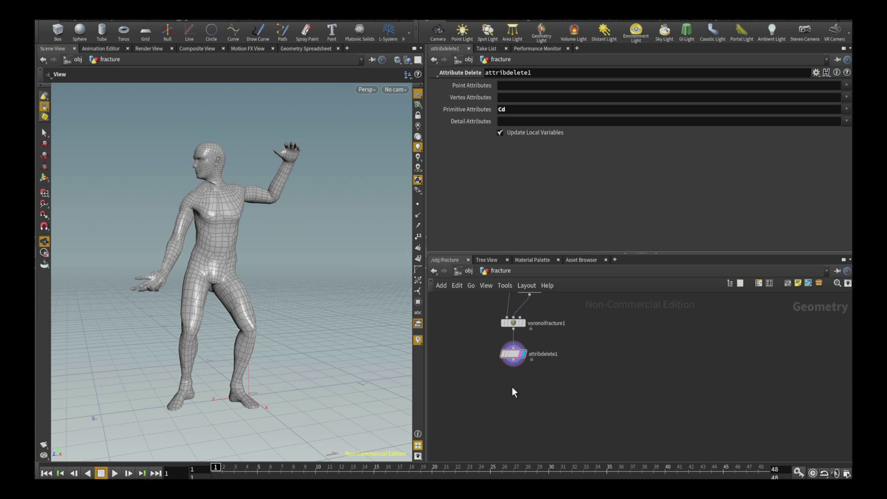
# Add a Point Deform node to the network below attribdelete1.
pyautogui.scroll(-2, 512, 387)
pyautogui.moveTo(566, 379); pyautogui.dragTo(558, 401, button='middle')
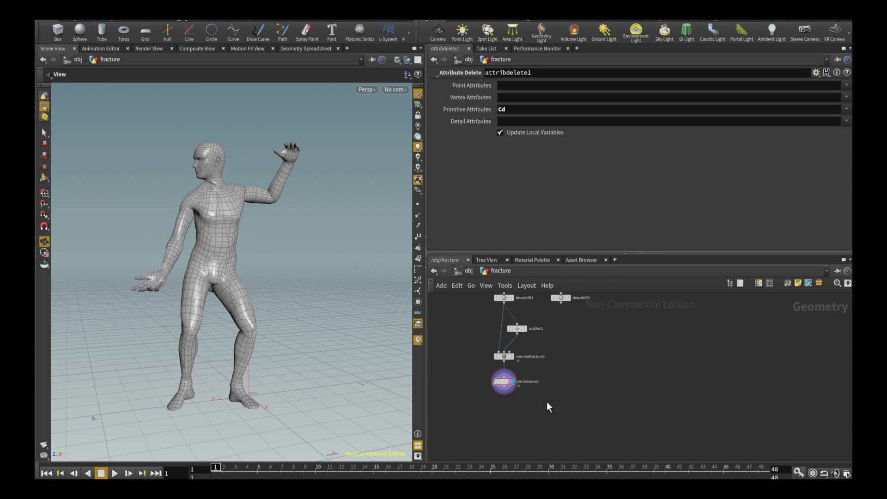
pyautogui.press('Tab')
pyautogui.write('timeshift')
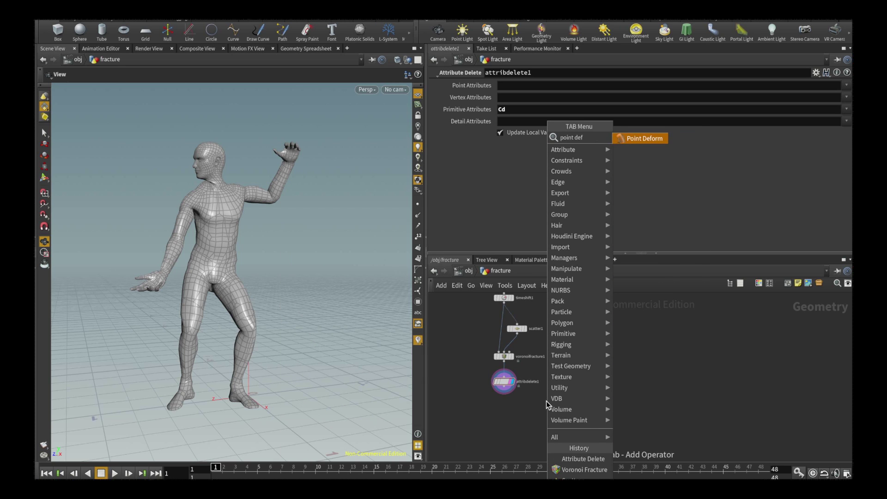
pyautogui.press('Return')
pyautogui.click(540, 409)
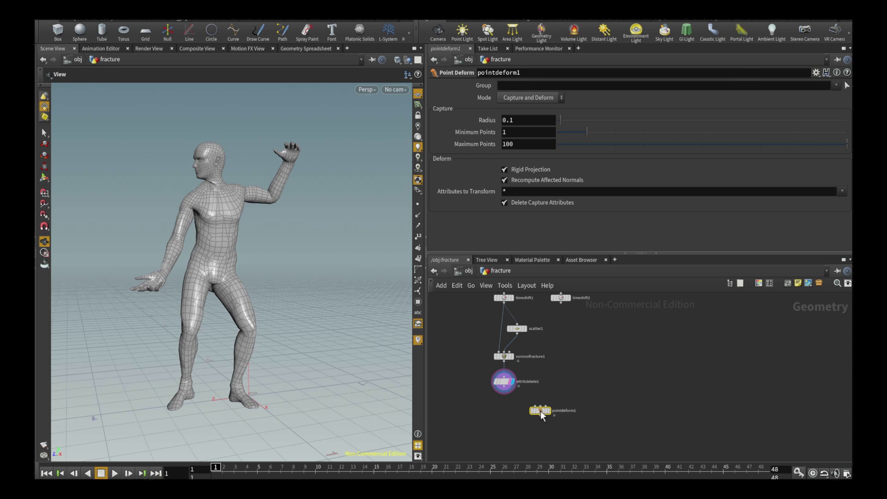
# Wire attribdelete1, timeshift2 and the animation file cache into the first, second and third inputs of pointdeform1.
pyautogui.click(534, 406)
pyautogui.click(503, 394)
pyautogui.moveTo(583, 378); pyautogui.dragTo(566, 414, button='middle')
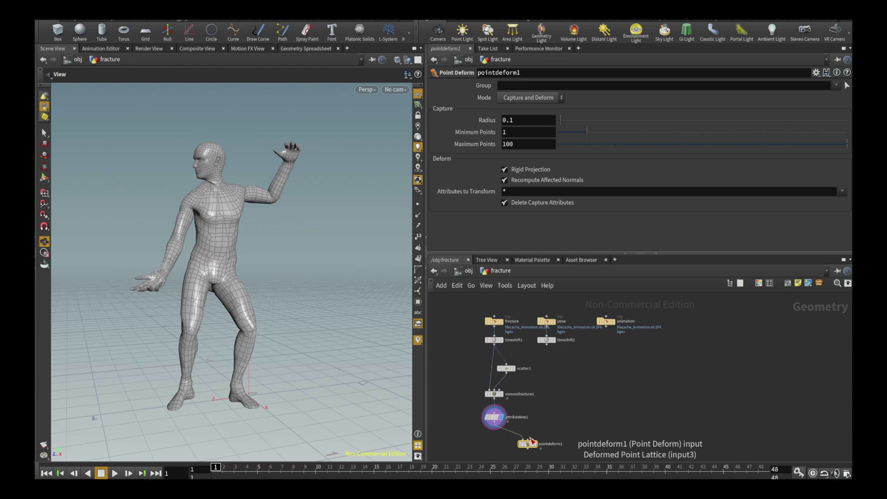
pyautogui.click(531, 442)
pyautogui.click(550, 354)
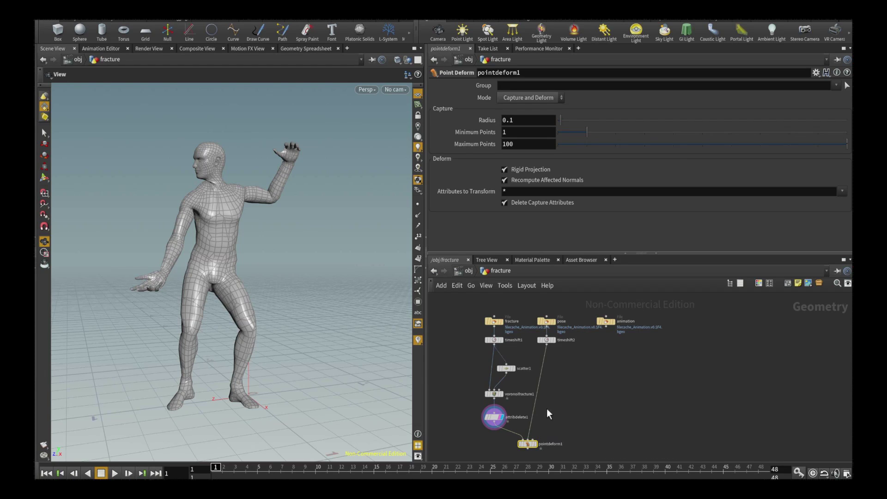
pyautogui.click(534, 439)
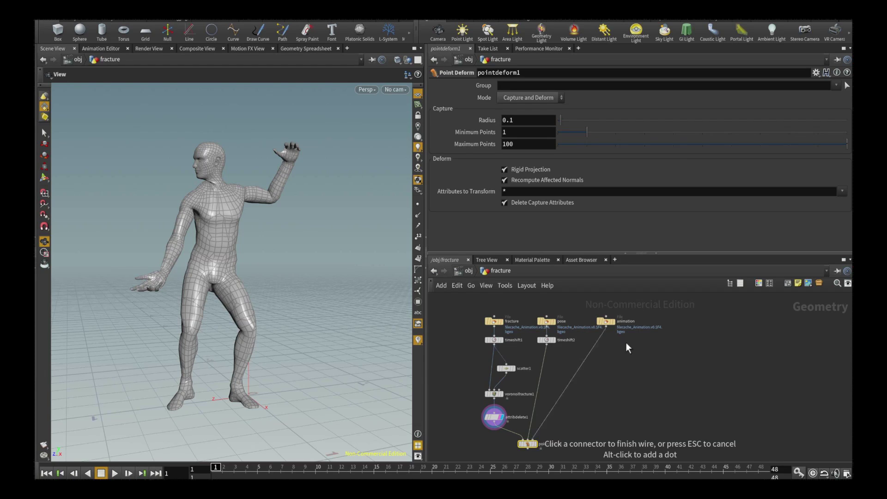
pyautogui.click(606, 326)
# Display pointdeform1's output and play the animation to check the deformation, returning to the first frame.
pyautogui.scroll(5, 539, 442)
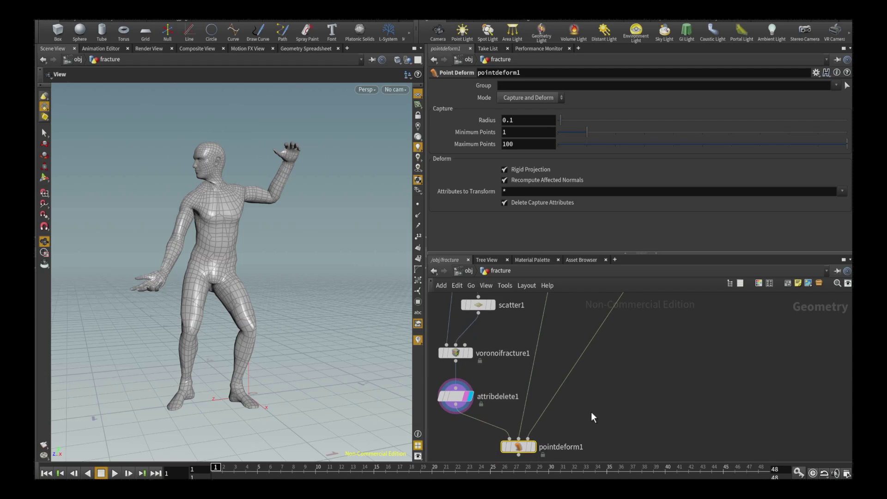
pyautogui.moveTo(591, 412); pyautogui.dragTo(584, 345, button='middle')
pyautogui.click(545, 358)
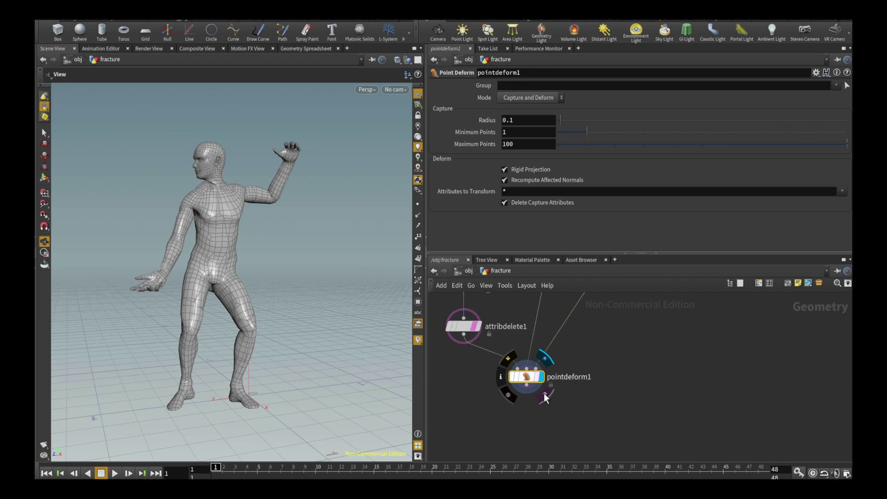
pyautogui.click(115, 473)
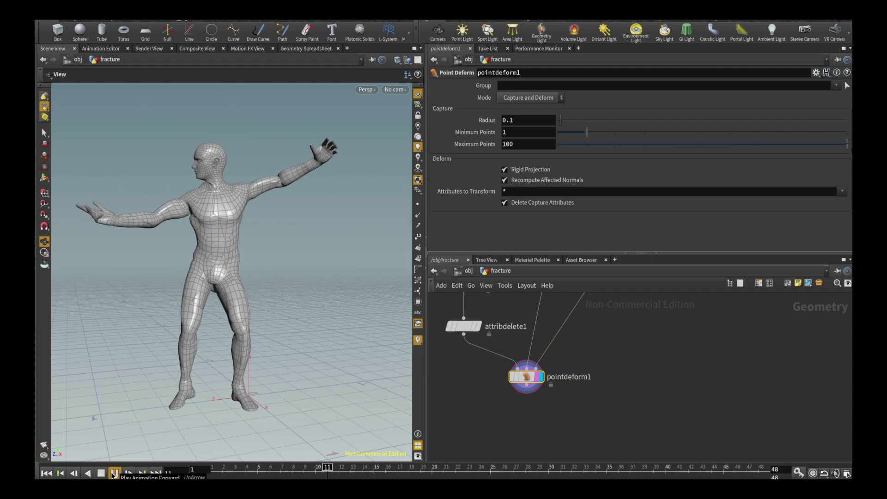
pyautogui.click(114, 473)
pyautogui.click(46, 473)
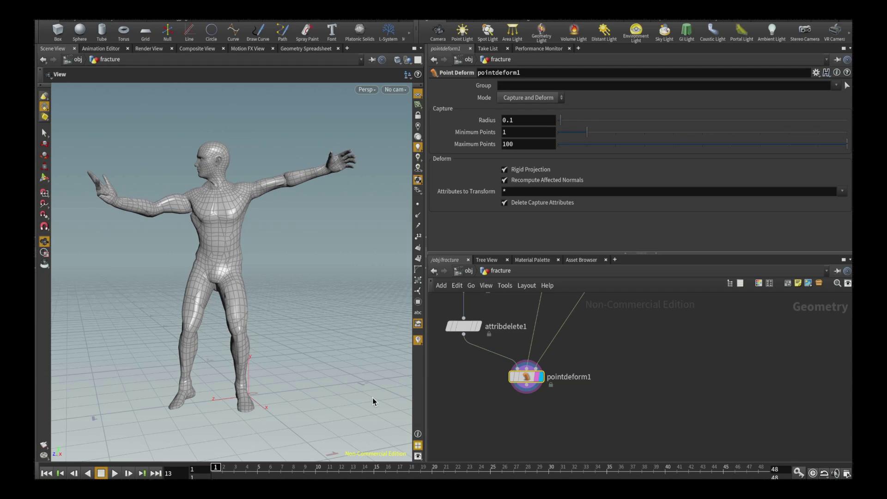
# Insert an Exploded View node between attribdelete1 and pointdeform1.
pyautogui.moveTo(530, 383)
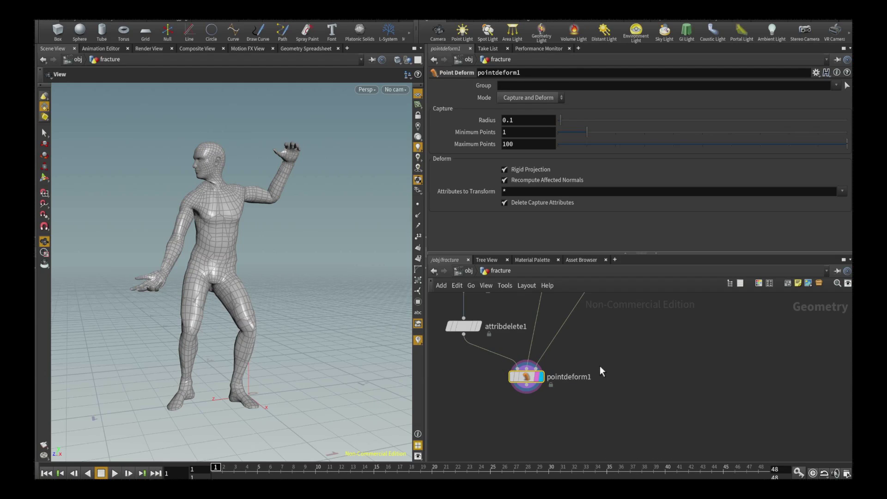
pyautogui.scroll(1, 600, 366)
pyautogui.moveTo(467, 338)
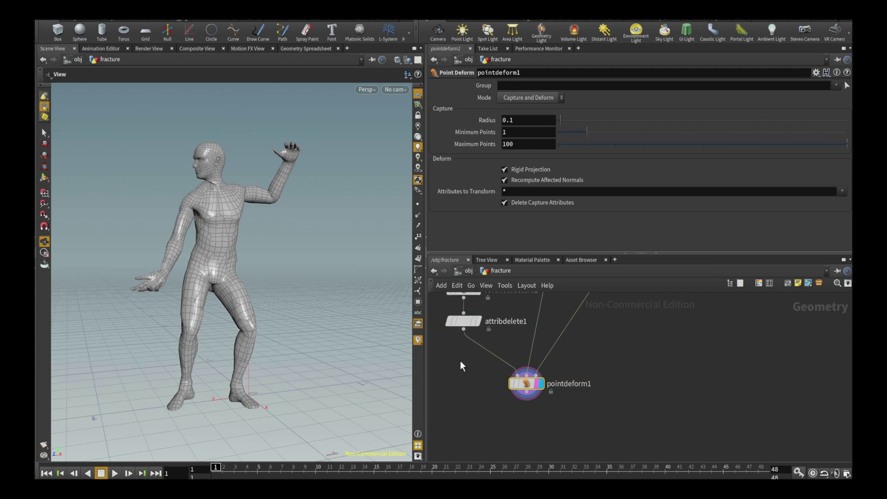
pyautogui.press('Tab')
pyautogui.write('expl')
pyautogui.press('Return')
pyautogui.click(481, 347)
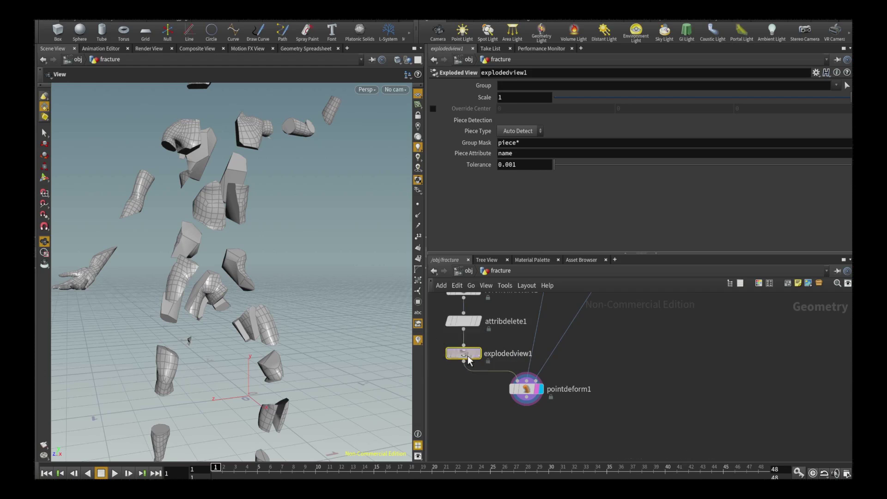
# Try scale values of 0.05, 0.025 and 0.02 on explodedview1.
pyautogui.press('BackSpace')
pyautogui.write('0')
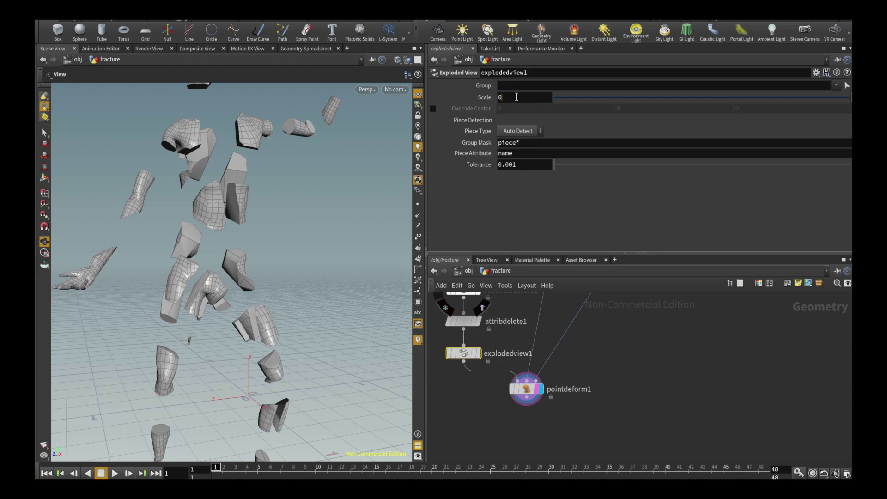
pyautogui.write('.05')
pyautogui.press('Return')
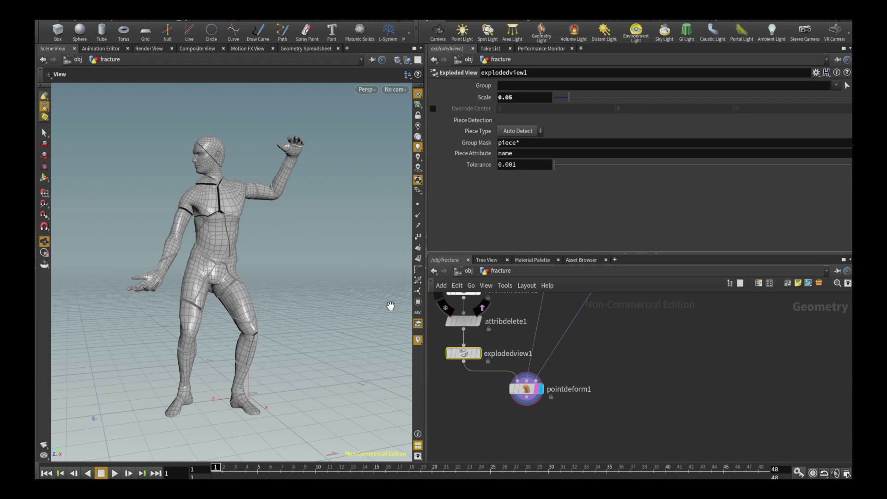
pyautogui.click(521, 97)
pyautogui.write('5')
pyautogui.press('Return')
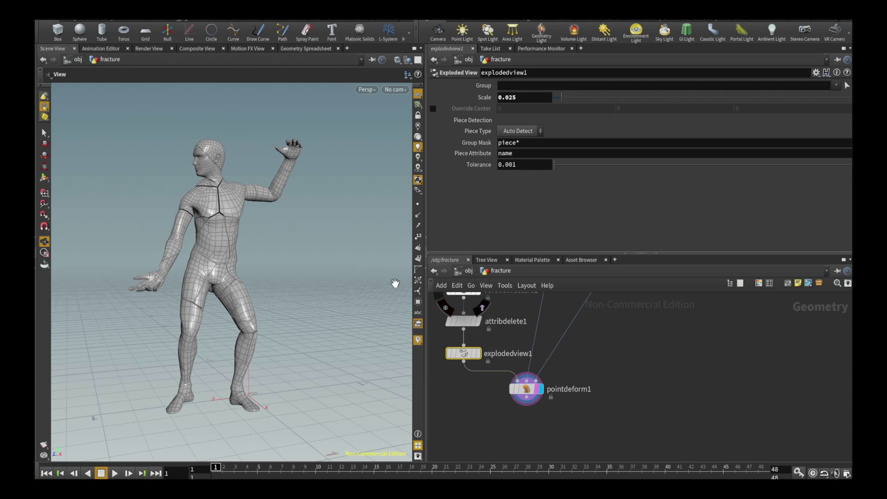
pyautogui.click(534, 95)
pyautogui.press('BackSpace')
pyautogui.press('Return')
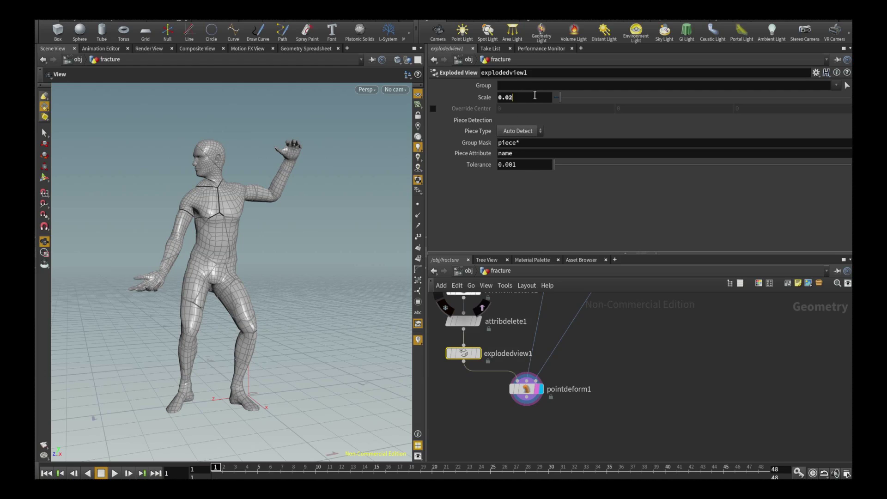
# Set the scale of explodedview1 to 0.01.
pyautogui.press('BackSpace')
pyautogui.write('1')
pyautogui.press('Return')
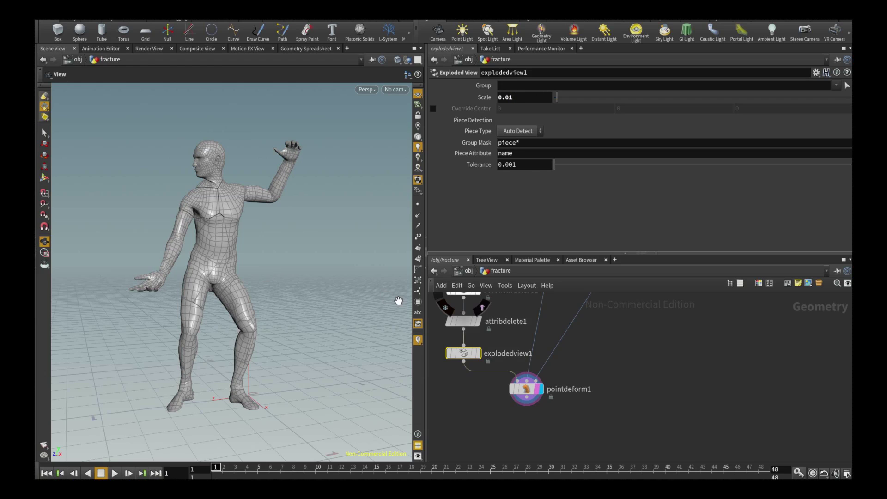
# Play the animation to check the separated pieces, rewind to the first frame and bypass explodedview1.
pyautogui.click(114, 473)
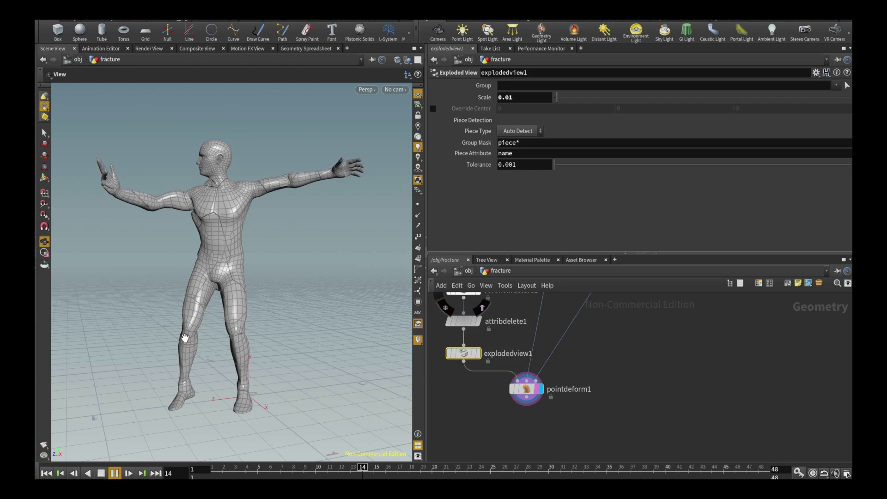
pyautogui.click(100, 473)
pyautogui.click(46, 473)
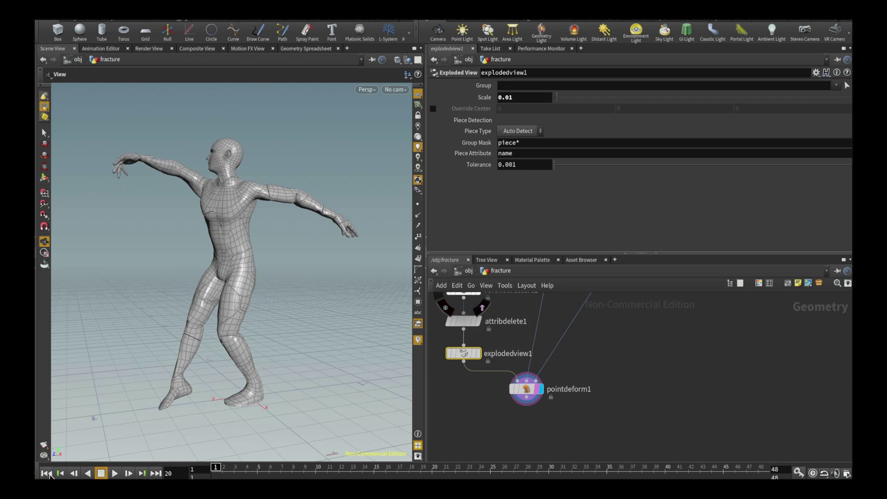
pyautogui.click(445, 335)
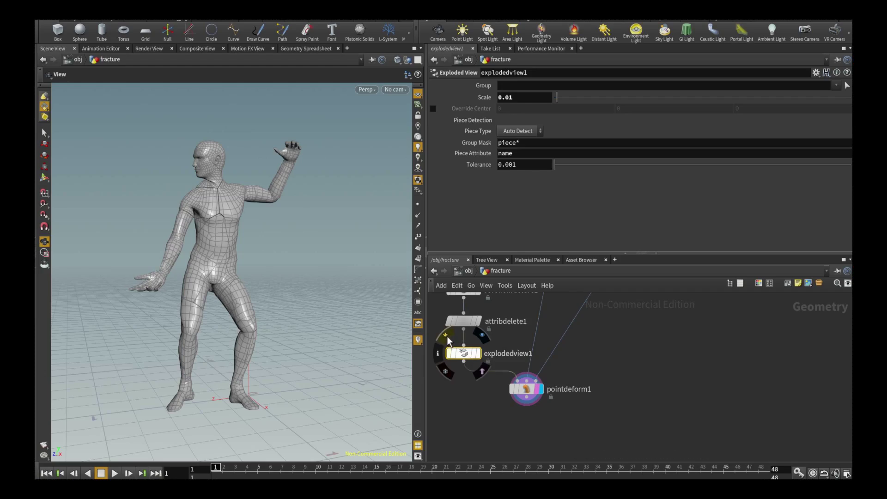
pyautogui.scroll(-3, 620, 415)
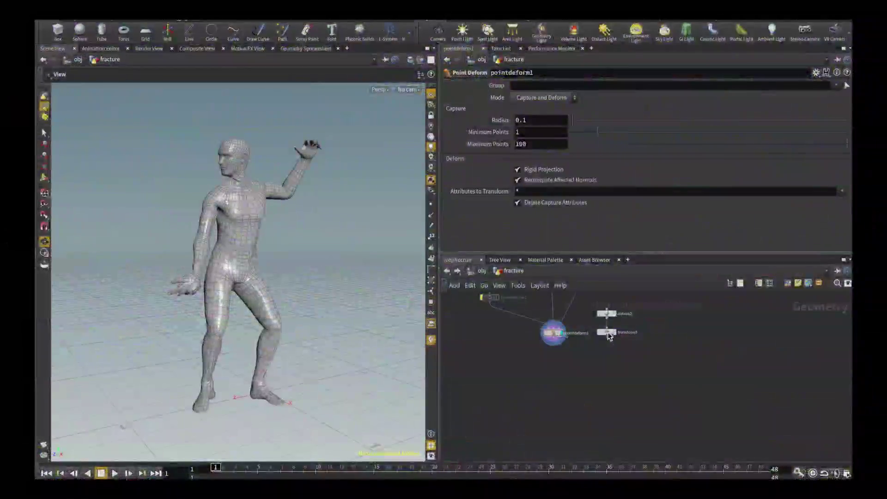
# Show the transform3 sphere as a template and play the animation to check how it moves past the character.
pyautogui.click(607, 332)
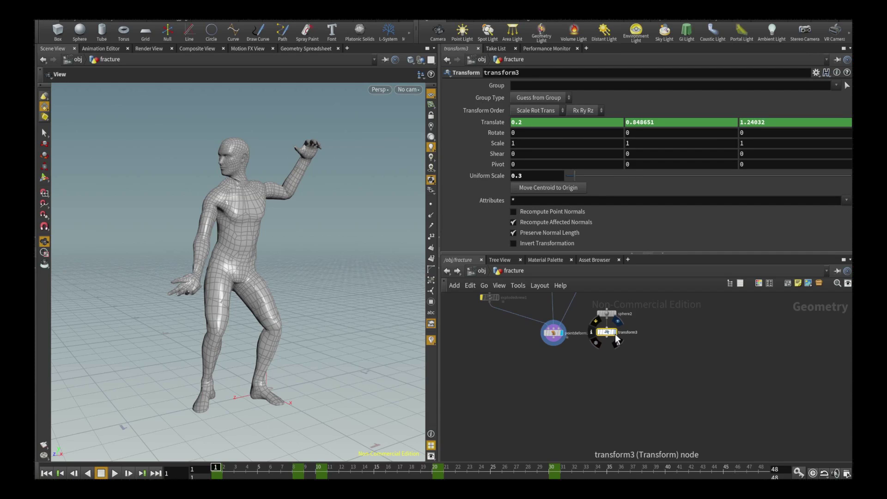
pyautogui.click(115, 473)
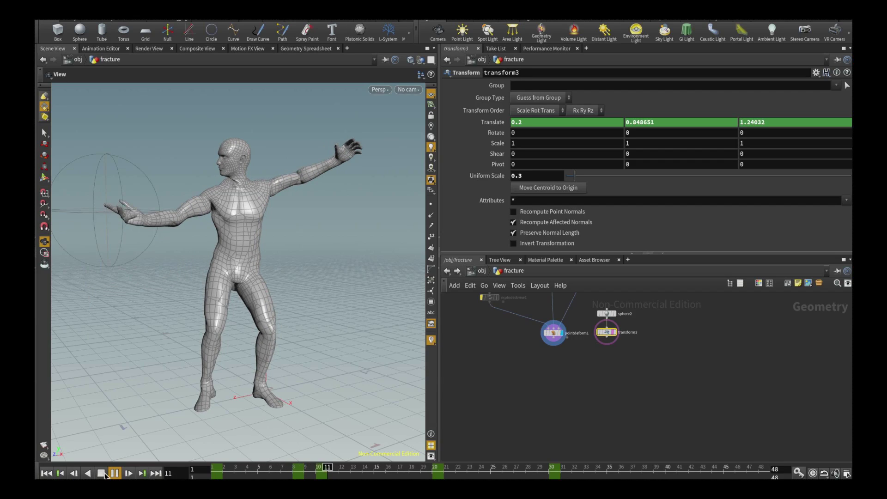
pyautogui.click(101, 473)
pyautogui.click(46, 473)
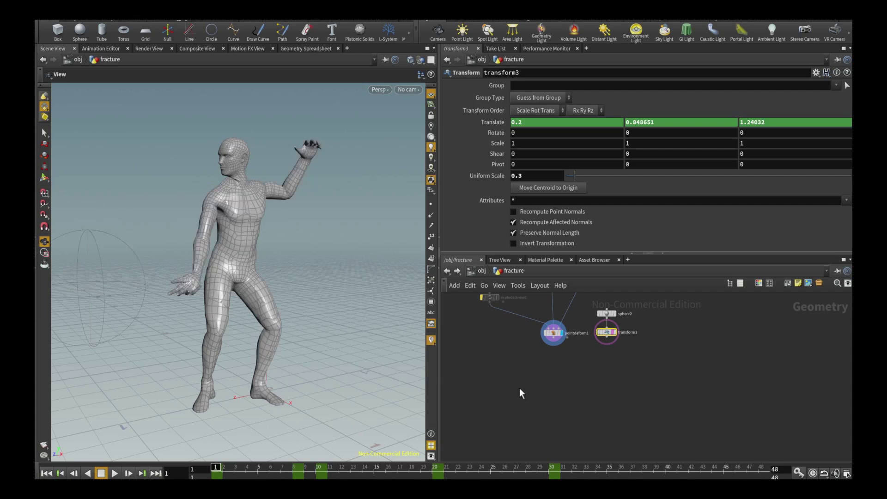
# Add a Group node with pointdeform1 and transform3 as its two inputs, and display its output.
pyautogui.click(561, 374)
pyautogui.press('Tab')
pyautogui.write('group')
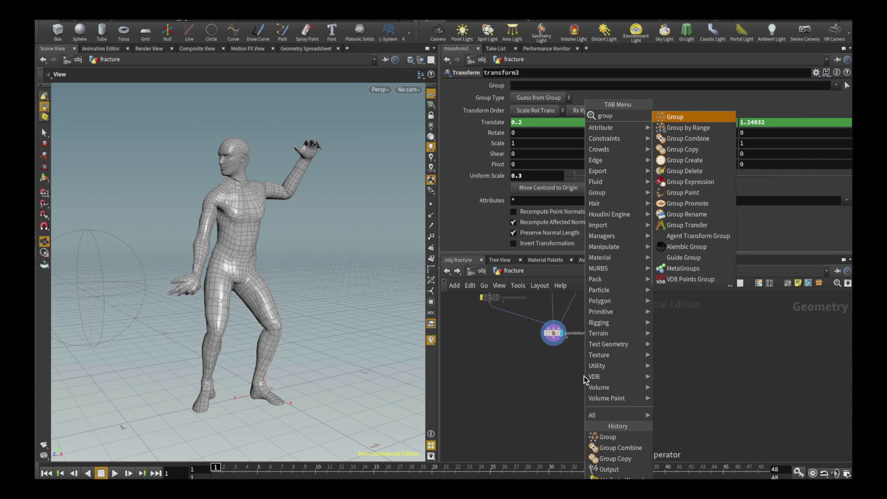
pyautogui.press('Return')
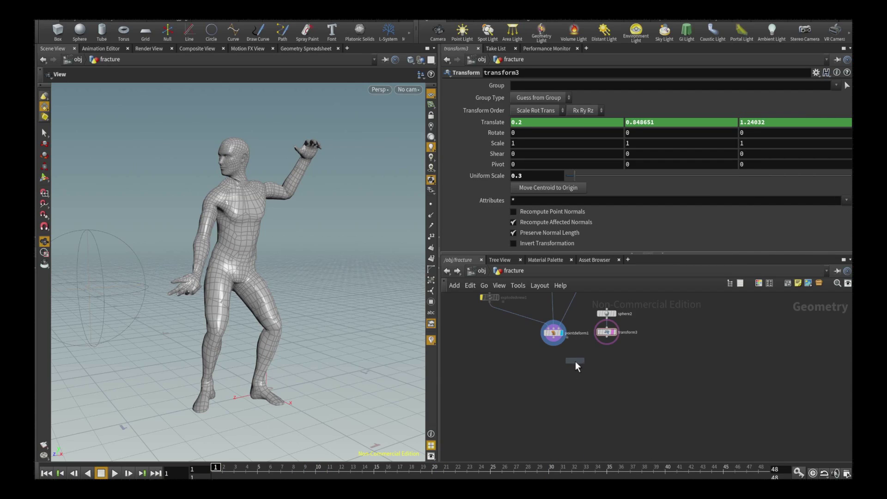
pyautogui.click(575, 361)
pyautogui.click(574, 356)
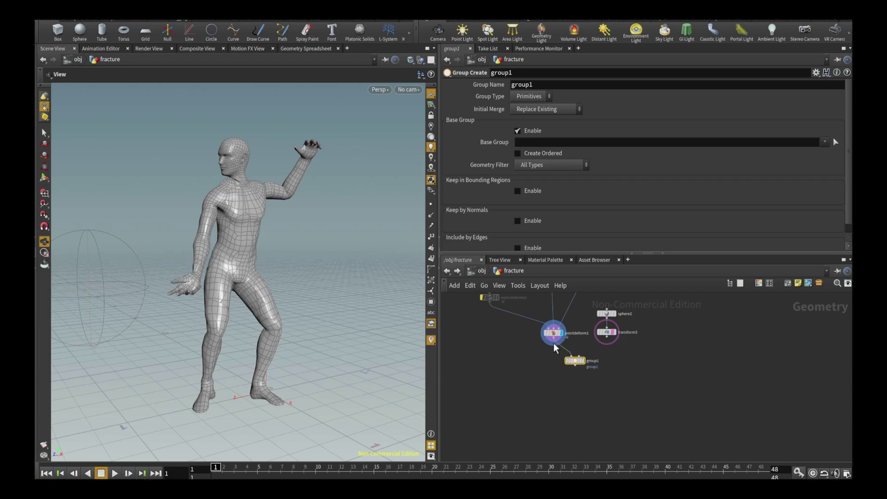
pyautogui.click(618, 342)
pyautogui.press('r')
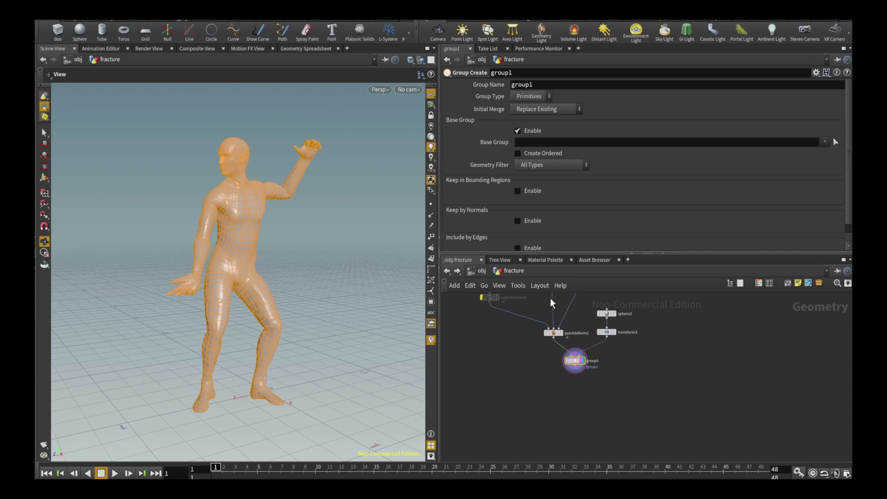
# Set group1's group type to Points and its group name to break1_group.
pyautogui.scroll(2, 583, 340)
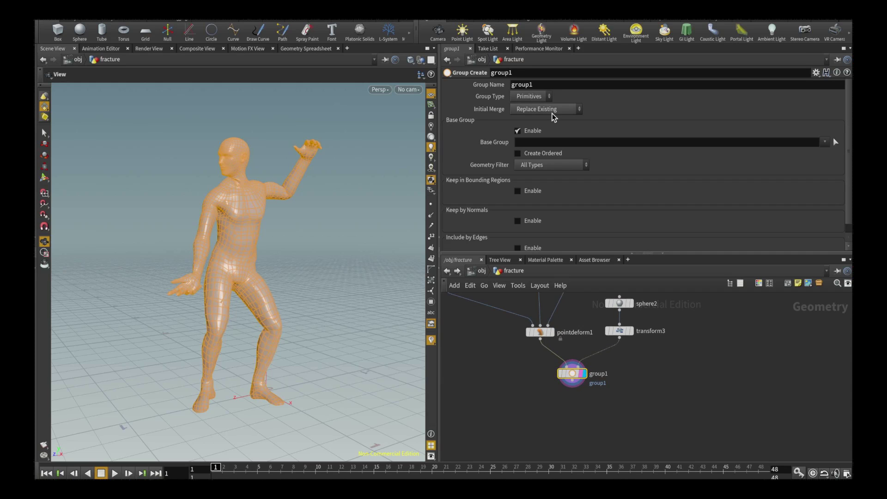
pyautogui.click(541, 96)
pyautogui.click(535, 119)
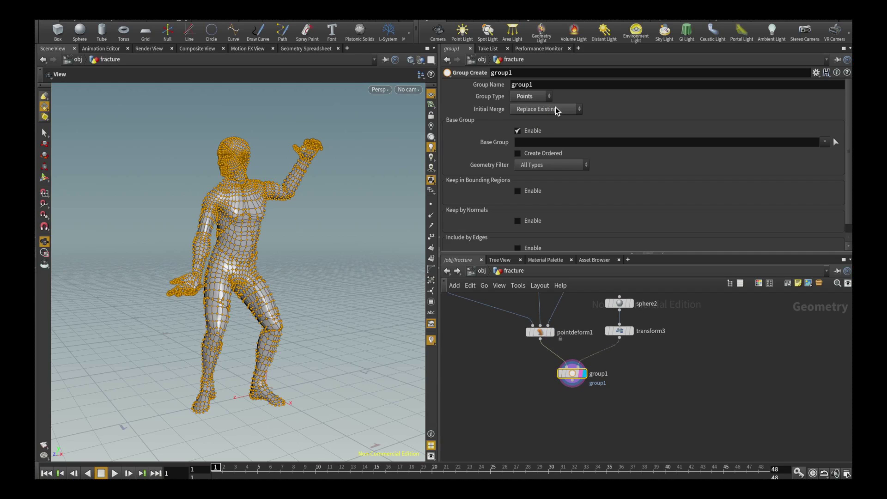
pyautogui.doubleClick(534, 85)
pyautogui.write('break1_group')
pyautogui.press('Return')
# Enable Keep in Bounding Regions on group1 with the bounding type Bounding Object (points only).
pyautogui.click(517, 190)
pyautogui.click(561, 202)
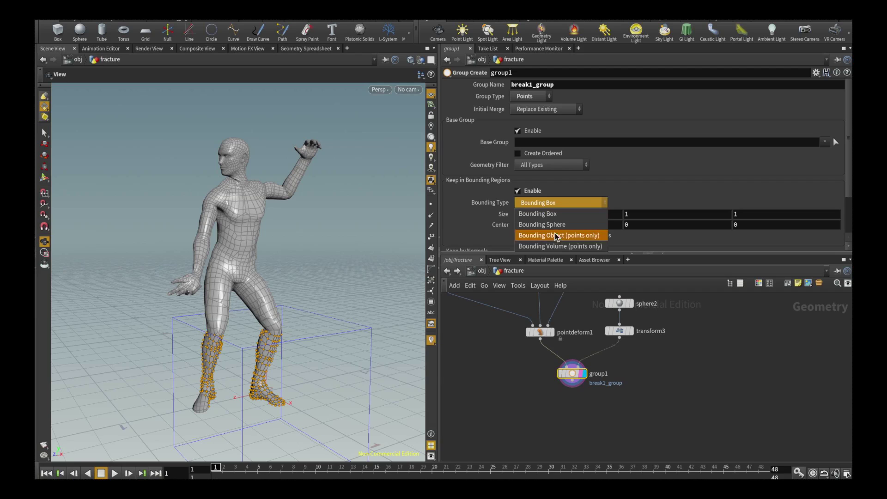
pyautogui.click(559, 245)
pyautogui.click(557, 203)
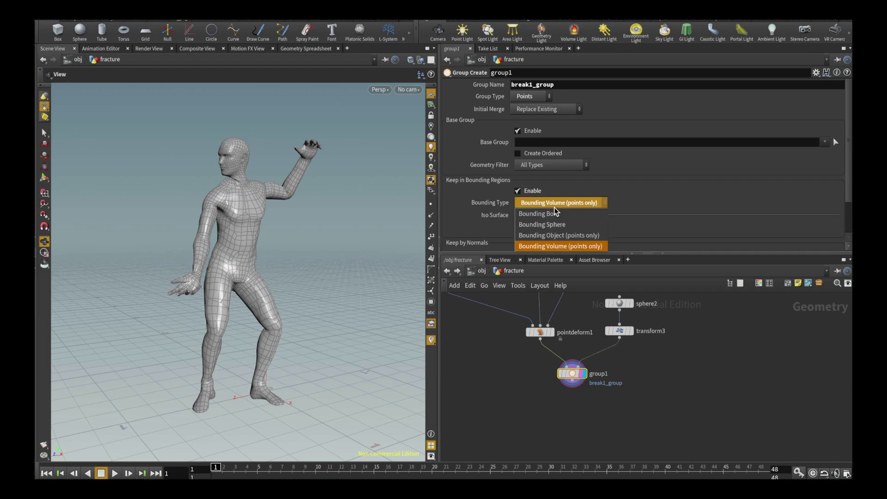
pyautogui.click(558, 238)
# Play the animation to check which points the sphere groups, and return to the first frame.
pyautogui.click(115, 473)
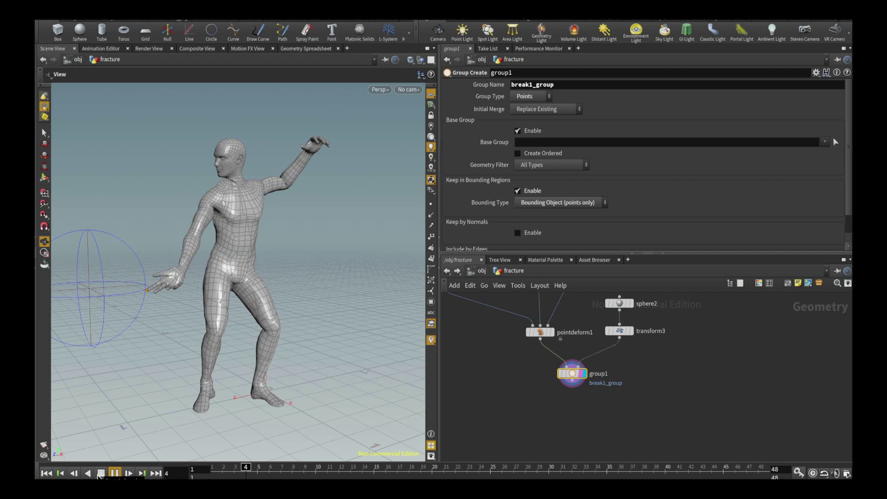
pyautogui.click(101, 473)
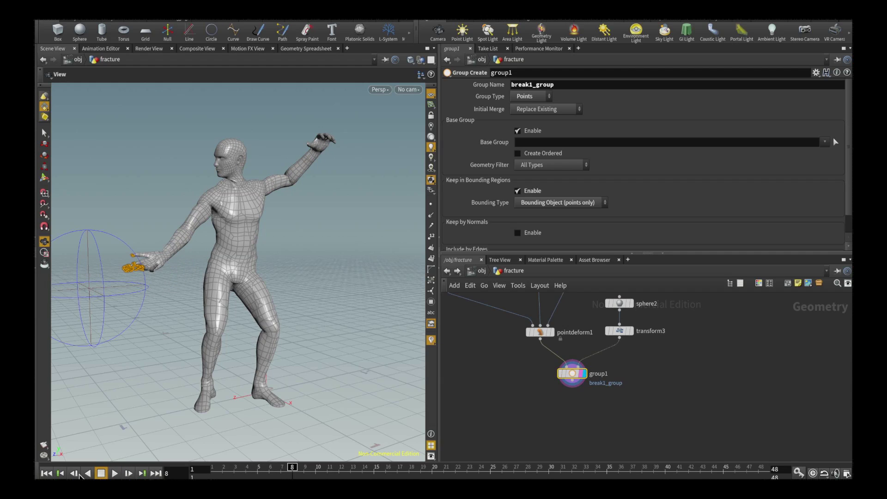
pyautogui.click(46, 472)
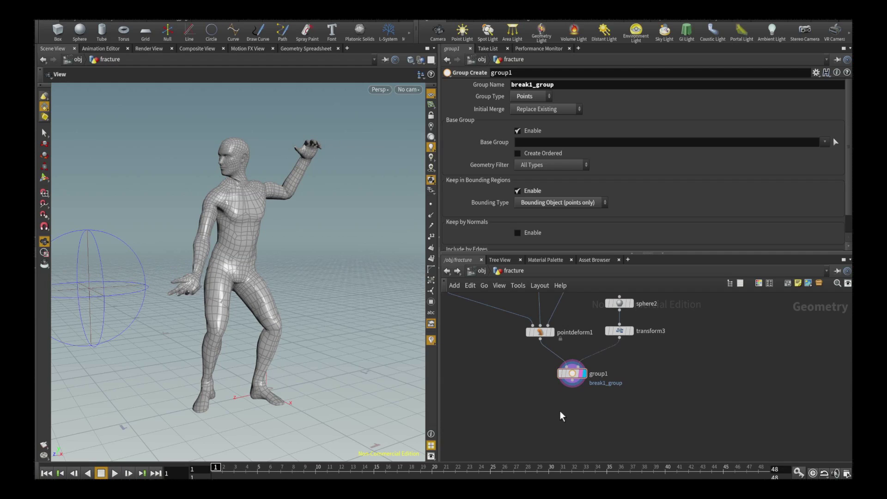
# Add a Solver node with group1 and transform3 as its first two inputs, and display its output.
pyautogui.press('Tab')
pyautogui.write('solv')
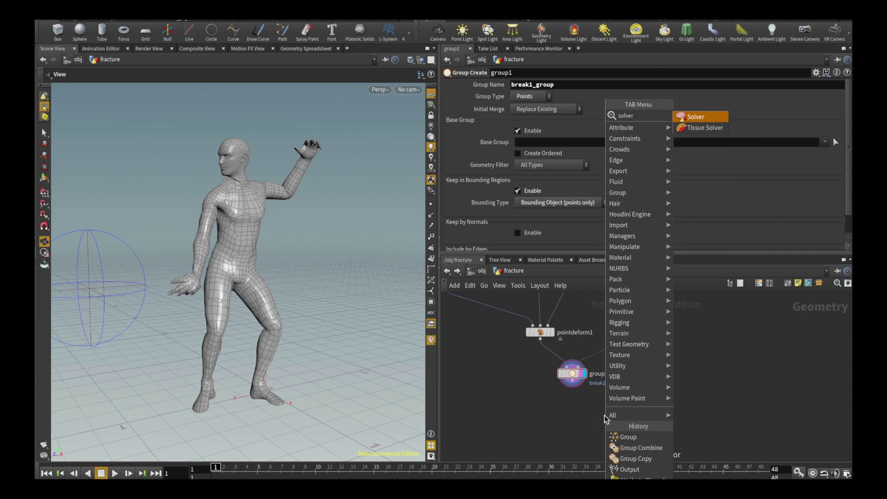
pyautogui.press('Return')
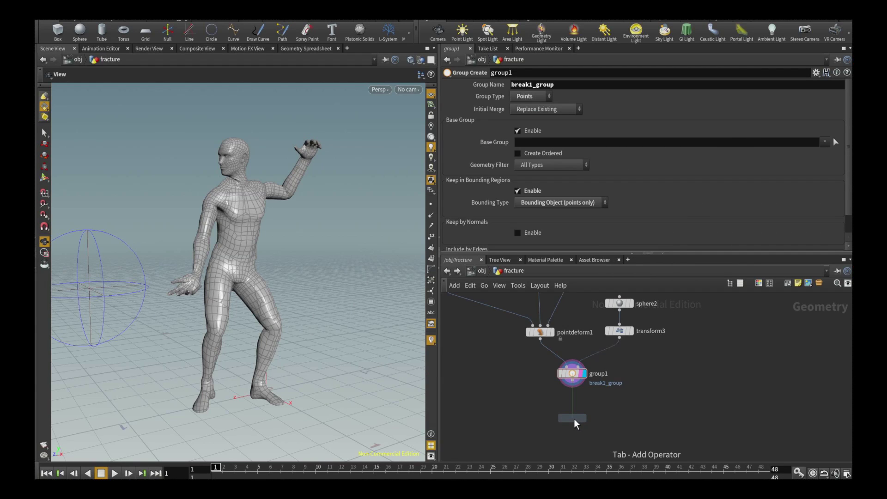
pyautogui.click(620, 425)
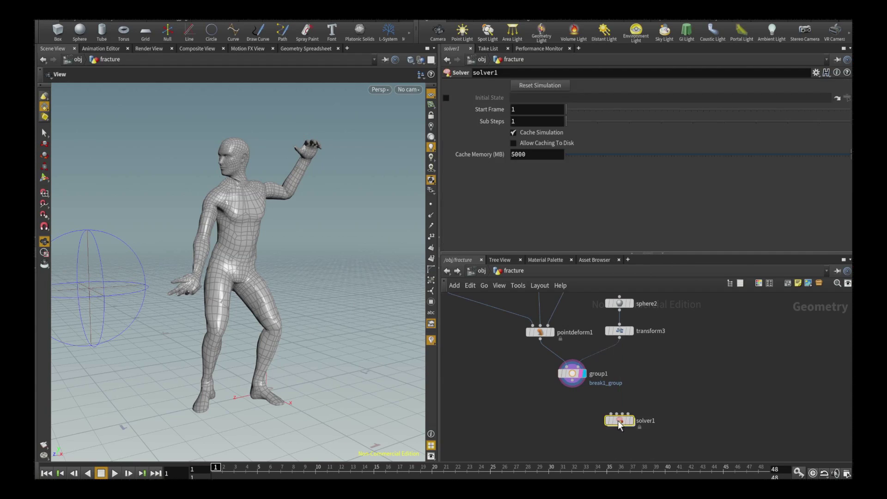
pyautogui.click(617, 413)
pyautogui.click(619, 338)
pyautogui.moveTo(568, 388); pyautogui.dragTo(620, 423)
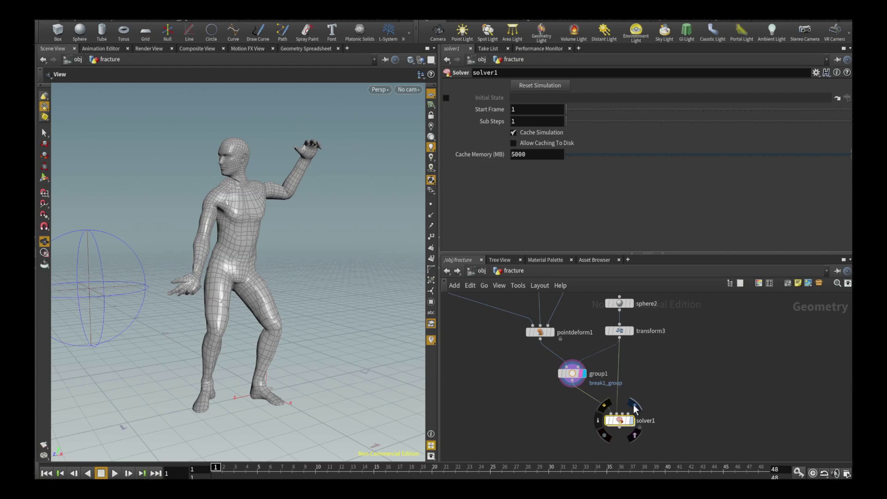
pyautogui.click(634, 406)
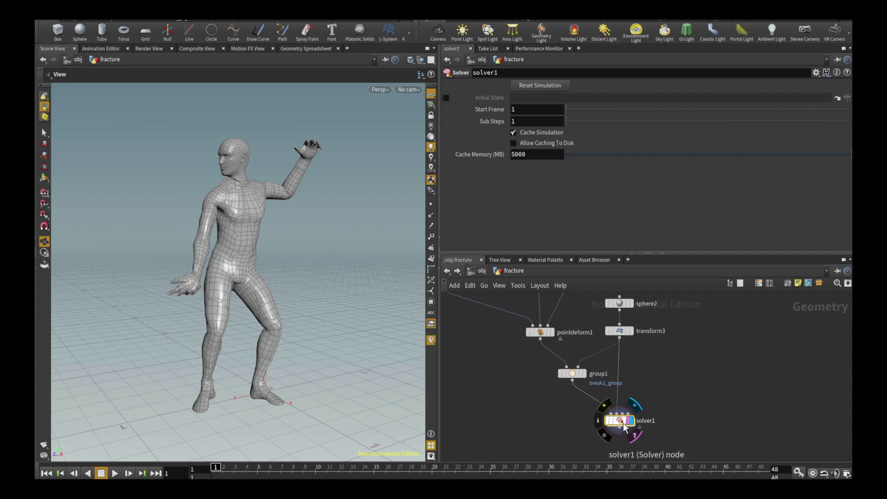
# Inside solver1, add an Attribute Wrangle with Prev_Frame as its first input and Input_1 as its second.
pyautogui.doubleClick(622, 421)
pyautogui.press('Tab')
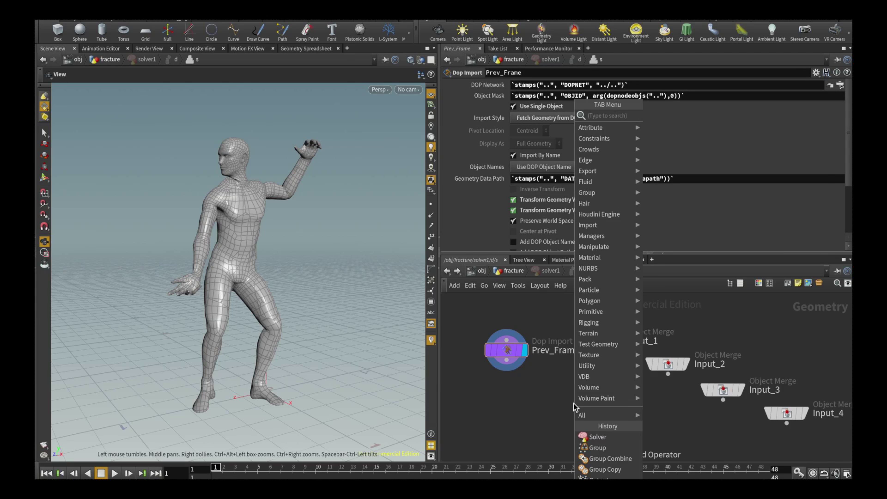
pyautogui.write('attribwr')
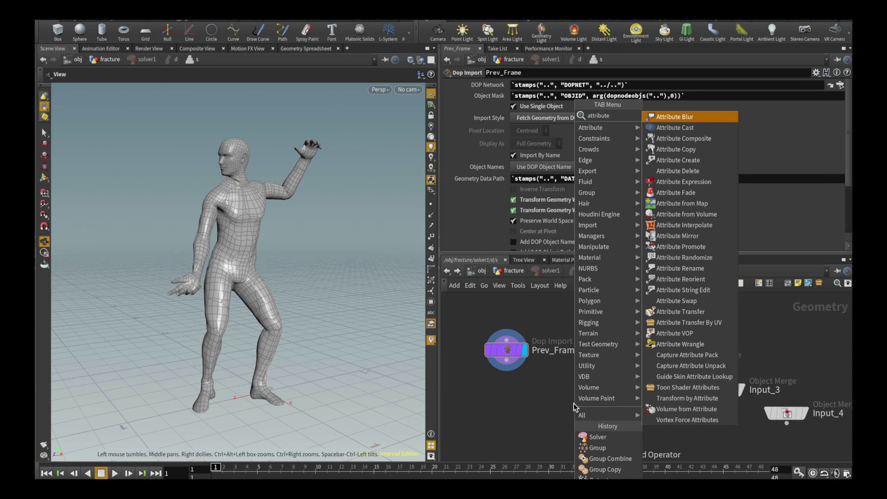
pyautogui.press('Return')
pyautogui.click(574, 404)
pyautogui.click(562, 393)
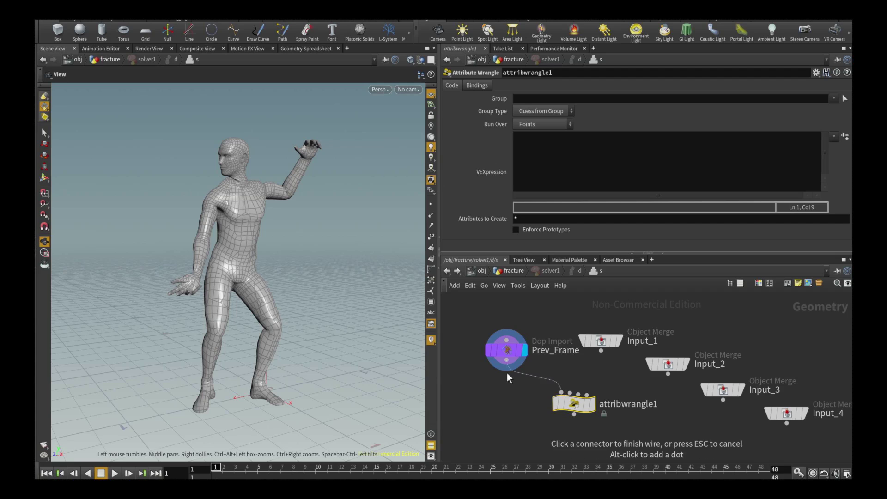
pyautogui.click(507, 368)
pyautogui.click(569, 393)
pyautogui.click(600, 351)
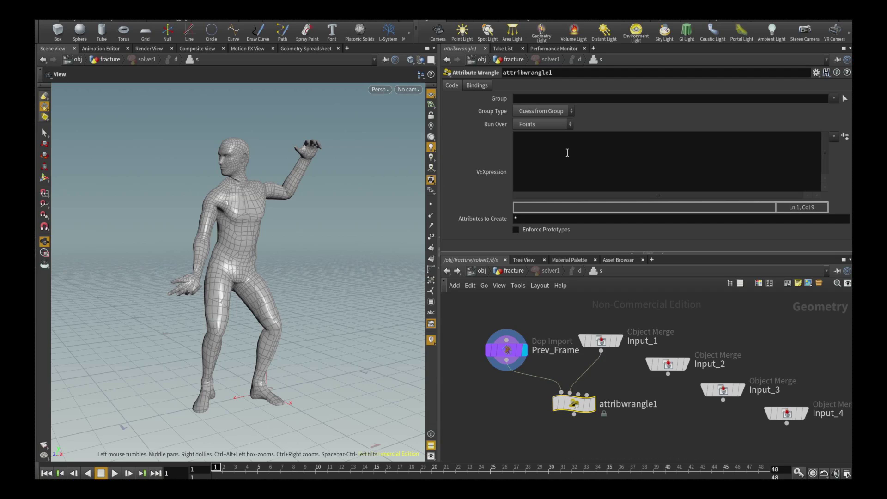
pyautogui.click(565, 151)
pyautogui.write('@P = ')
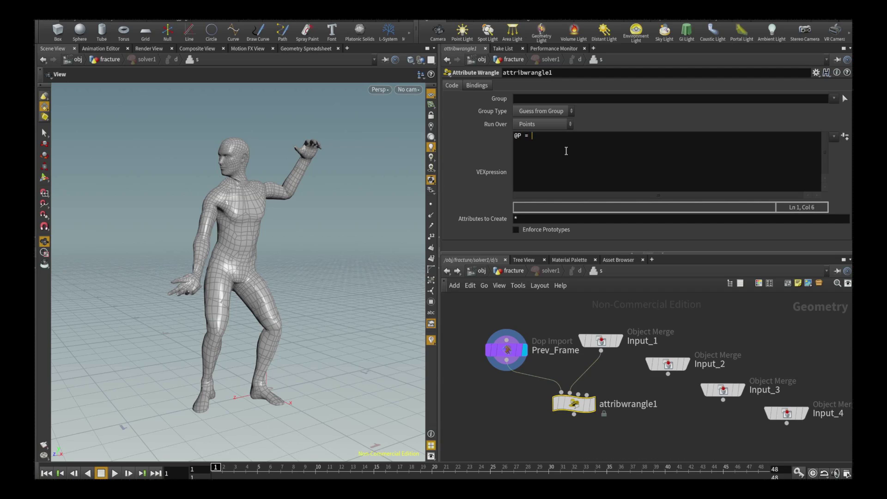
pyautogui.write('point(1, "P", @ptnum);')
# Add a Group node with attribwrangle1 and Input_2 as its two inputs, and display its output.
pyautogui.moveTo(588, 431); pyautogui.dragTo(573, 366, button='middle')
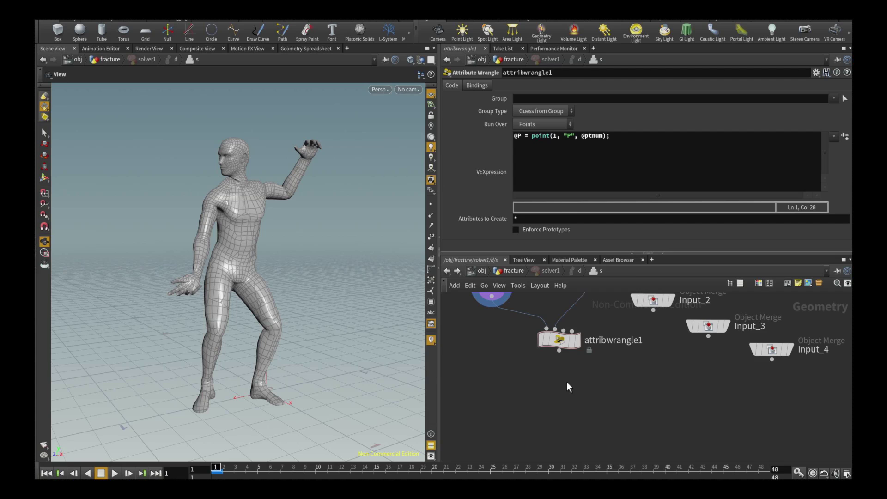
pyautogui.press('Tab')
pyautogui.write('group')
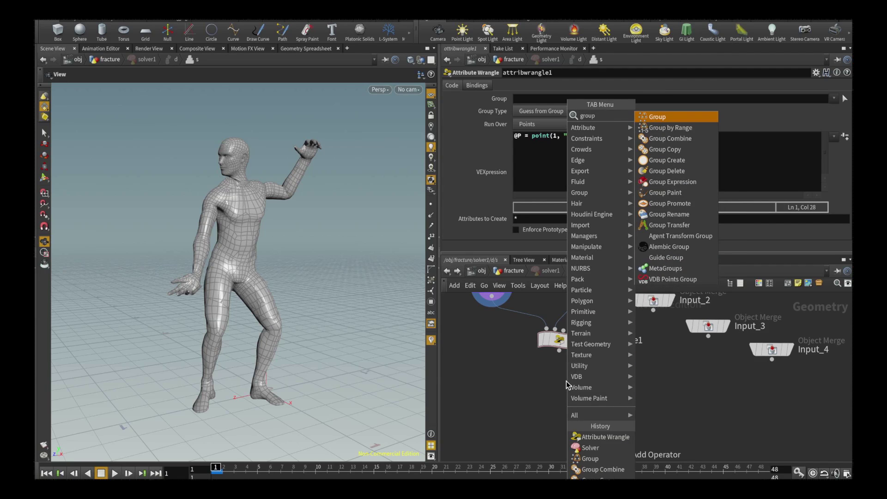
pyautogui.press('Return')
pyautogui.click(561, 390)
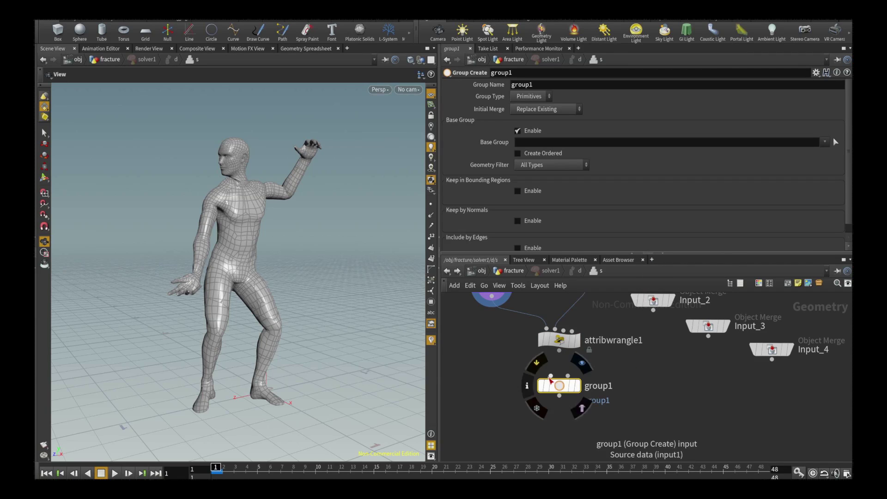
pyautogui.click(567, 376)
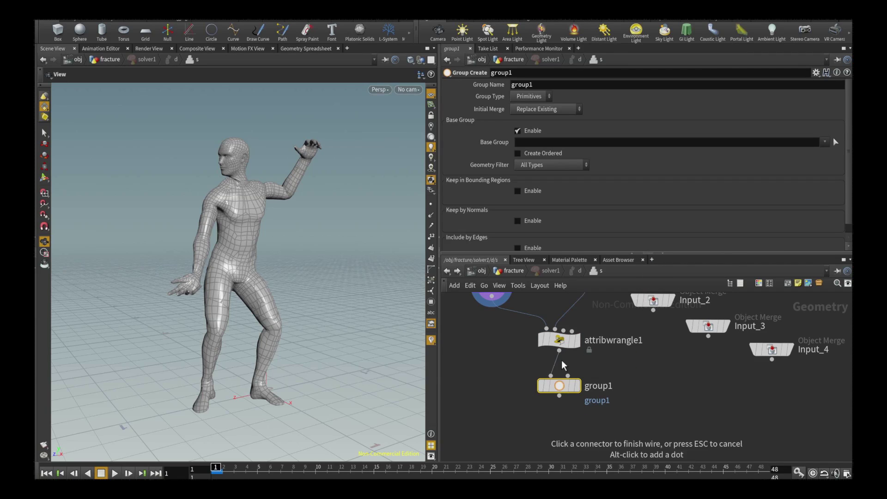
pyautogui.click(646, 328)
pyautogui.click(565, 385)
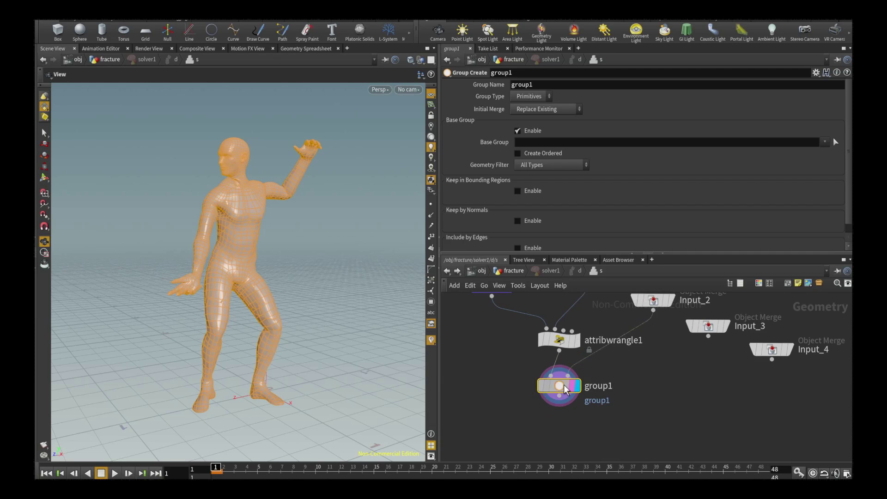
# Name the solver's point group break2_group, with group type Points and initial merge Union with Existing.
pyautogui.doubleClick(543, 84)
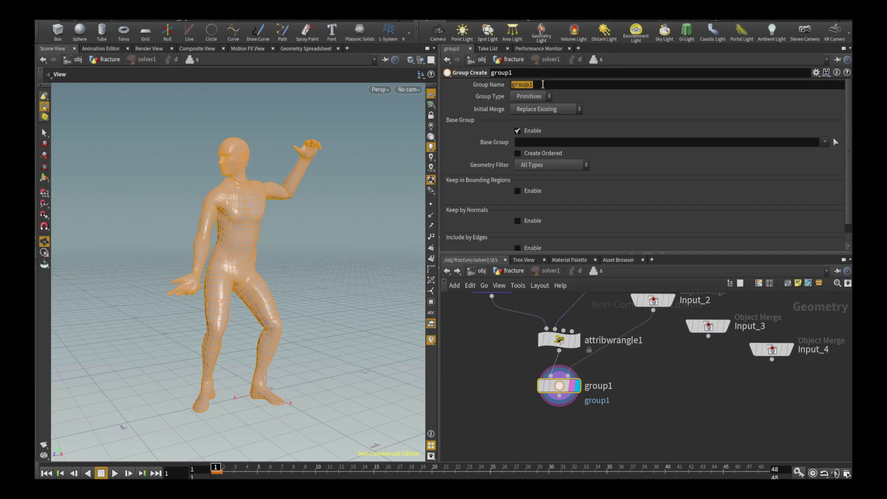
pyautogui.write('break2_')
pyautogui.press('Return')
pyautogui.click(540, 96)
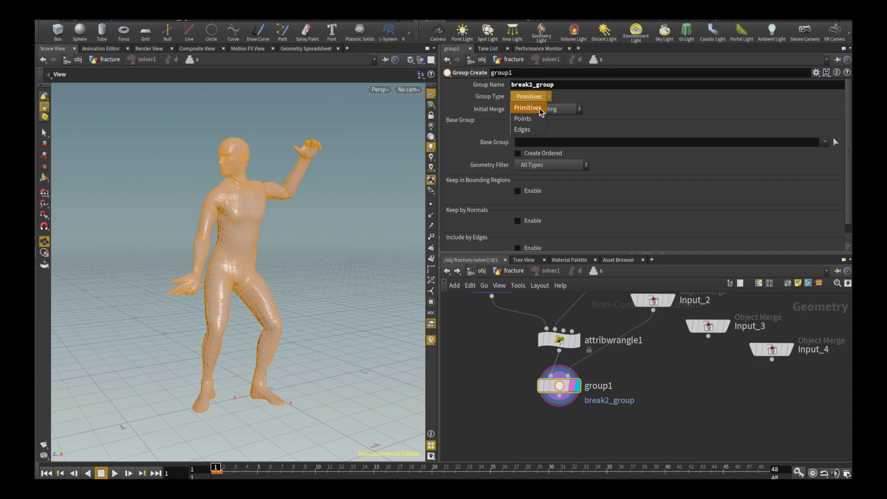
pyautogui.click(527, 118)
pyautogui.click(545, 109)
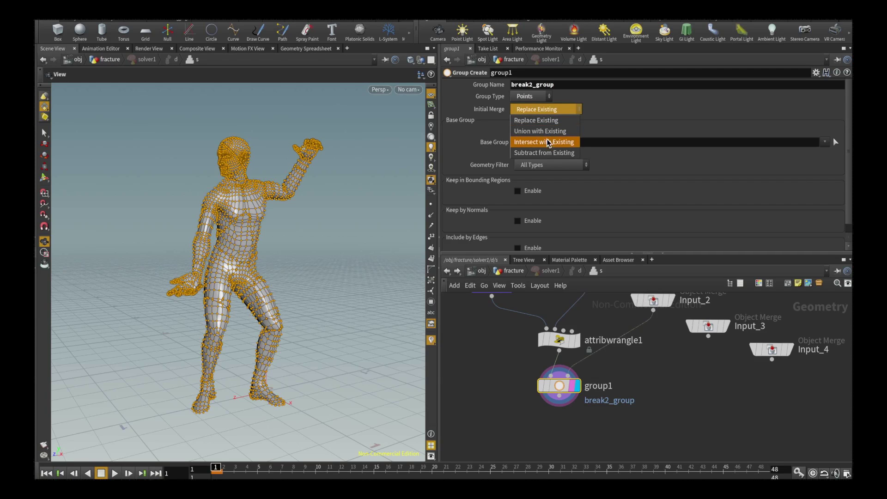
pyautogui.click(547, 134)
# Enable Keep in Bounding Regions with Bounding Object (points only), and set the base group to break1_group.
pyautogui.click(517, 191)
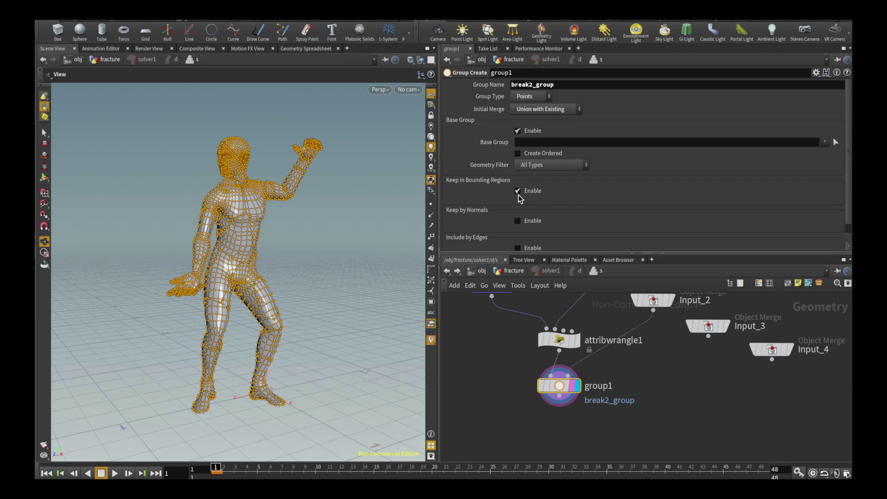
pyautogui.click(561, 203)
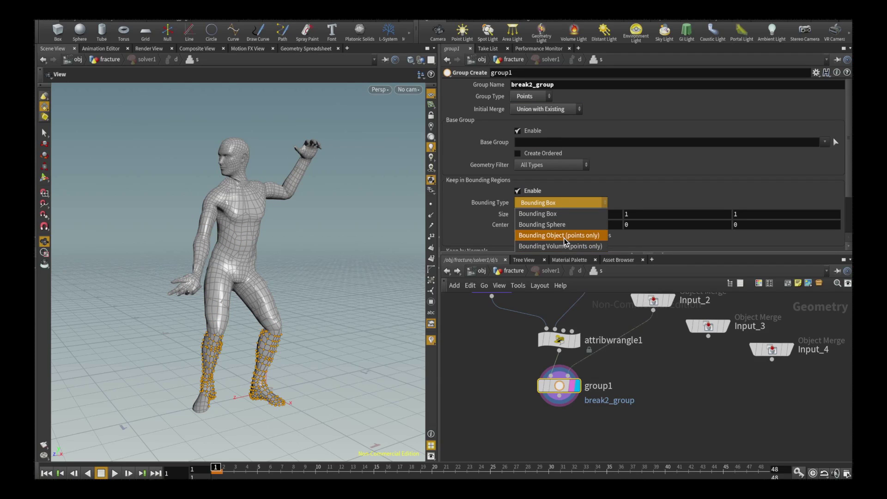
pyautogui.click(567, 237)
pyautogui.click(825, 142)
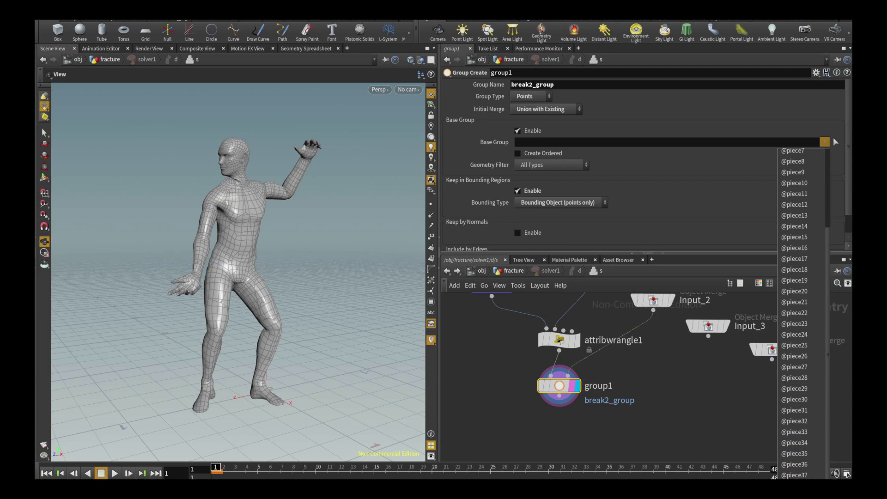
pyautogui.click(794, 151)
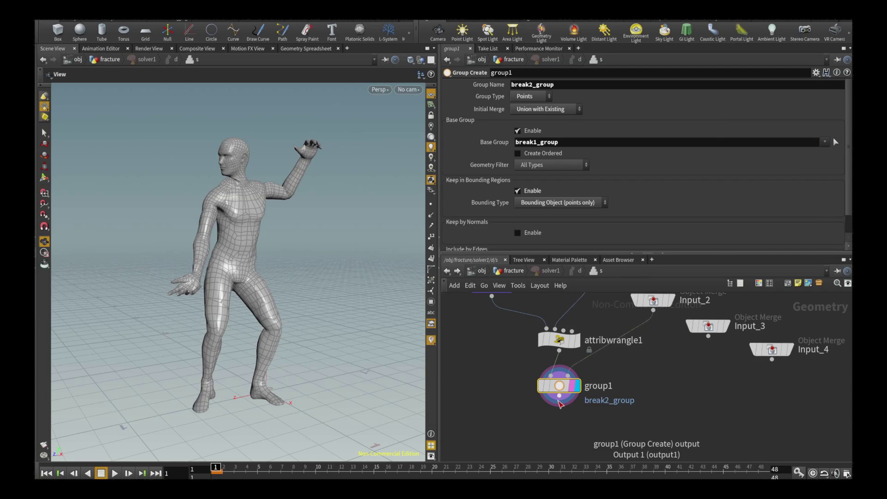
# Add a displayed Output node after the solver's group1, and return to the fracture network.
pyautogui.press('Tab')
pyautogui.write('ou')
pyautogui.press('Return')
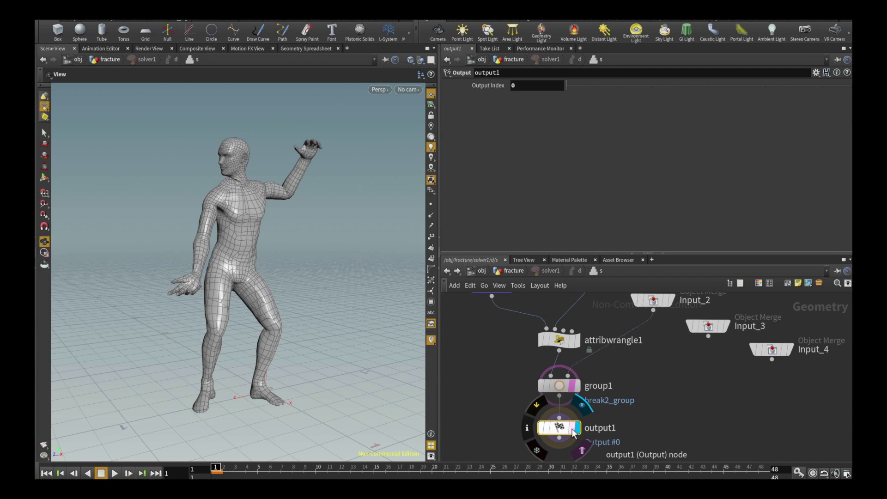
pyautogui.click(577, 428)
pyautogui.click(517, 270)
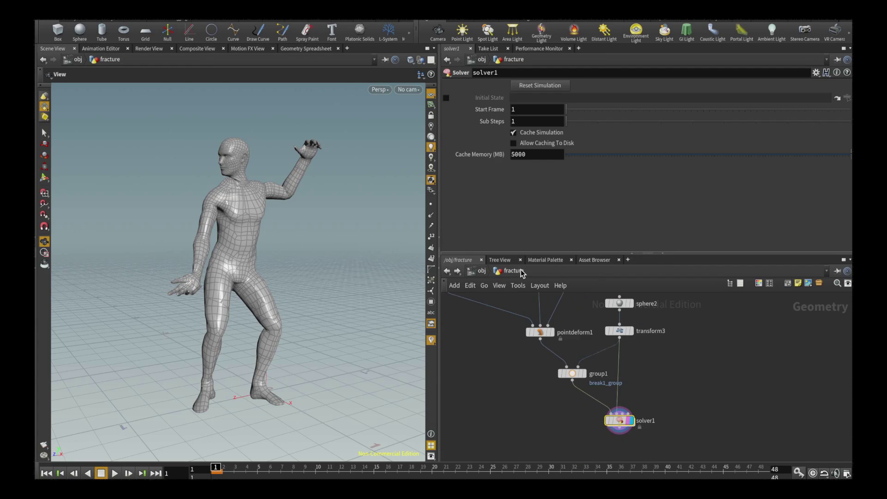
# Add a Delete node after solver1 and display its output.
pyautogui.moveTo(556, 428); pyautogui.dragTo(526, 358, button='middle')
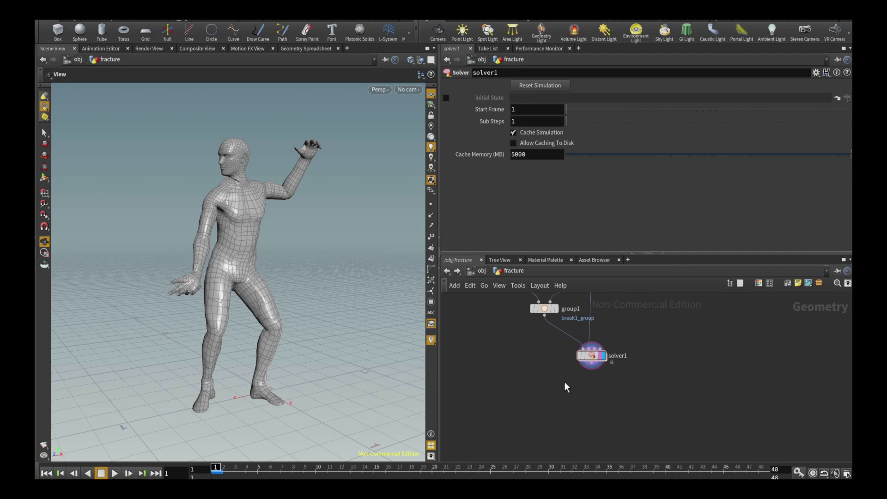
pyautogui.press('Tab')
pyautogui.click(593, 389)
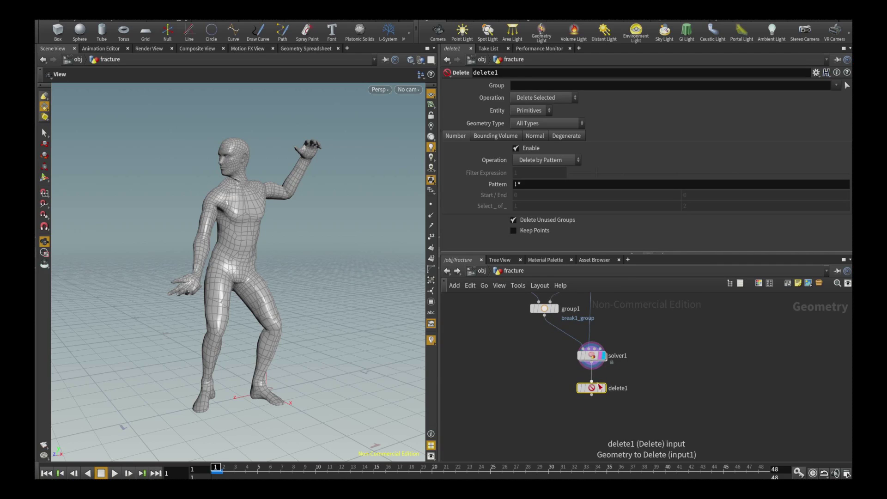
pyautogui.click(601, 388)
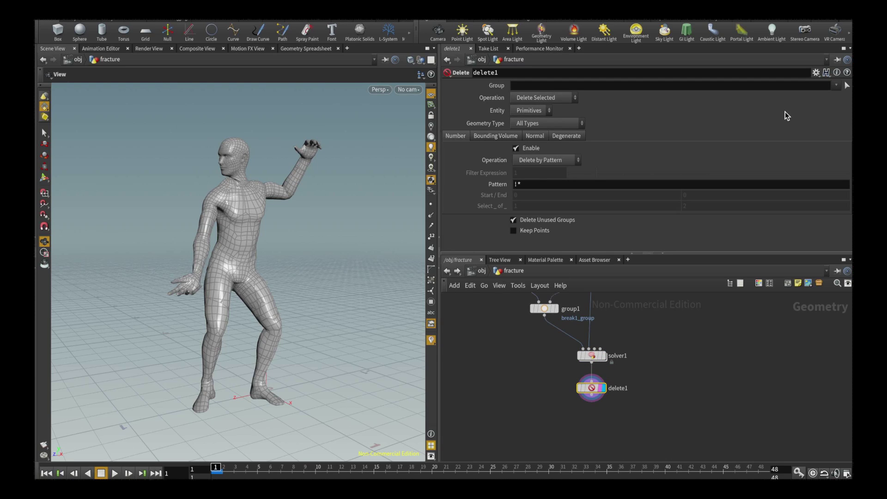
# Set delete1's group to break2_group, then play the animation briefly and return to the first frame.
pyautogui.click(836, 85)
pyautogui.scroll(-1, 823, 167)
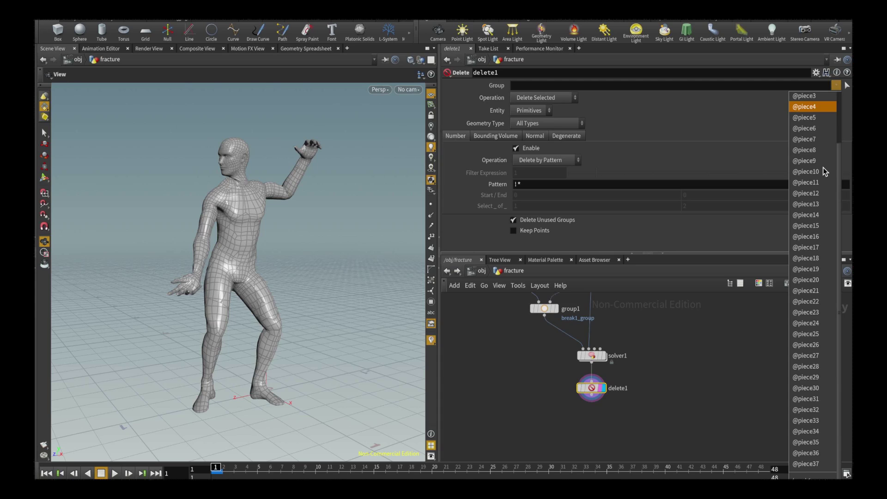
pyautogui.click(809, 478)
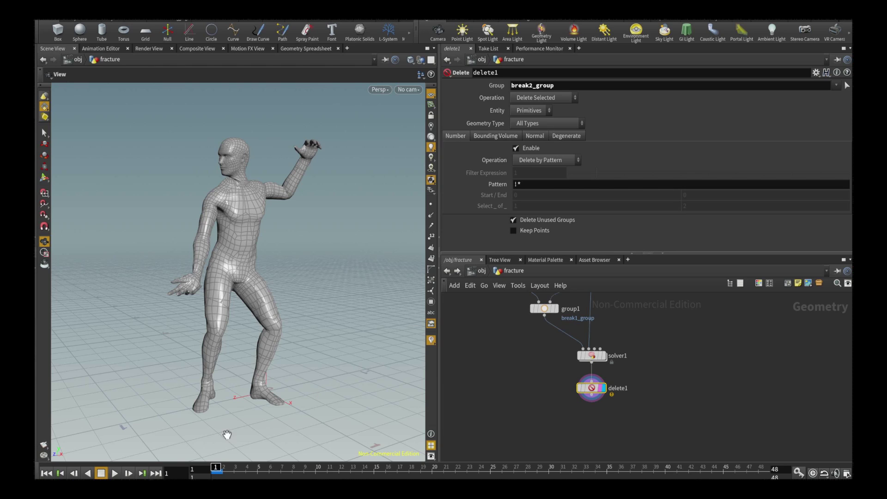
pyautogui.click(114, 473)
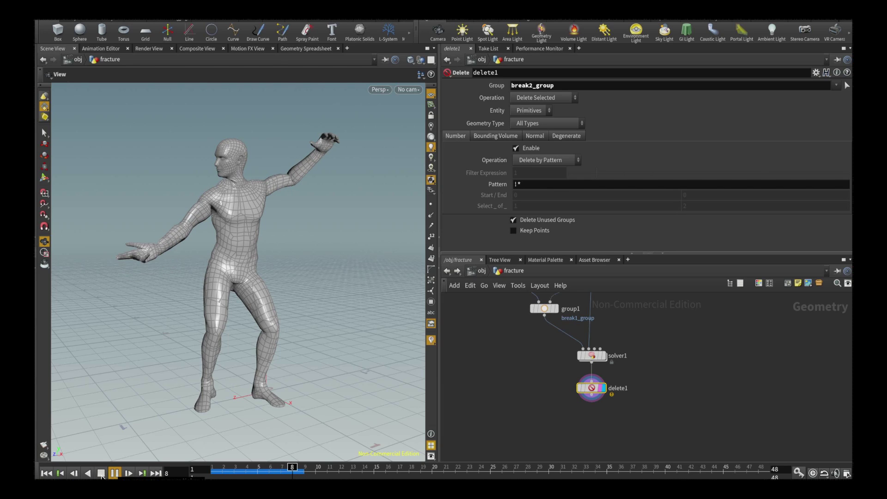
pyautogui.click(46, 473)
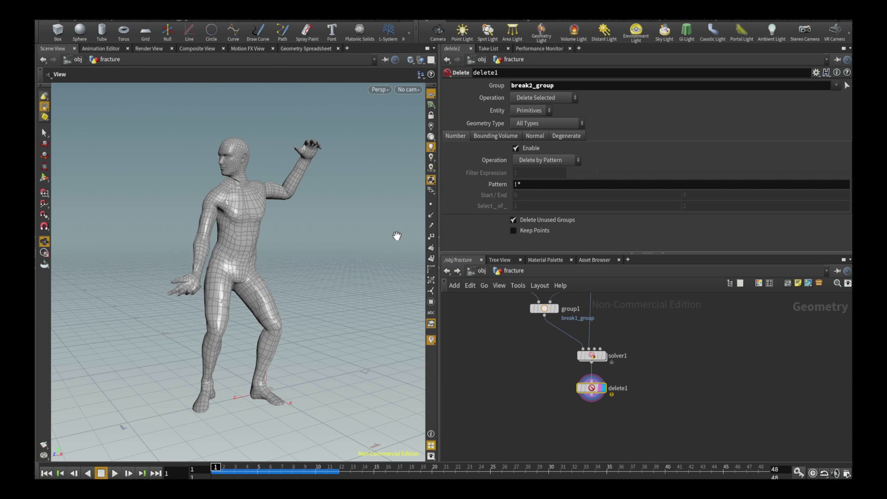
# Set delete1's entity to Points, play the animation to check the deletion, and return to the first frame.
pyautogui.click(531, 110)
pyautogui.click(531, 123)
pyautogui.click(114, 473)
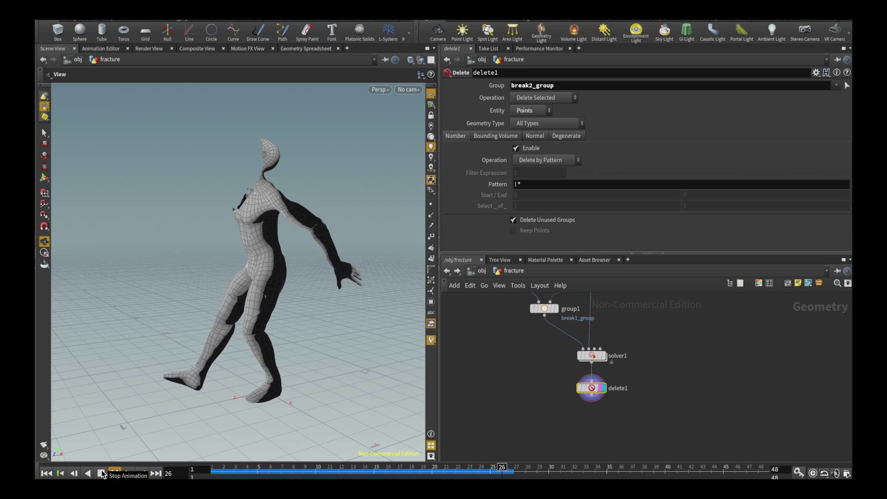
pyautogui.click(102, 473)
pyautogui.click(51, 473)
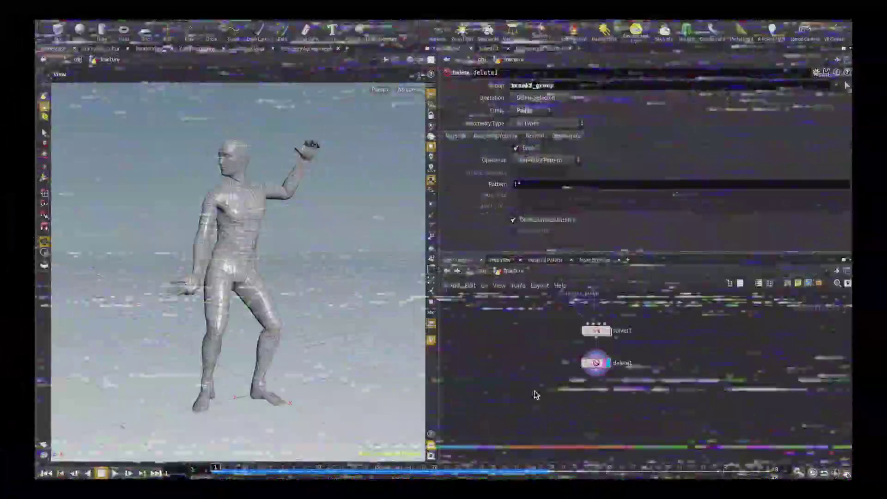
# Go to frame 19 to examine the deleted part of the character.
pyautogui.moveTo(571, 356); pyautogui.dragTo(626, 381)
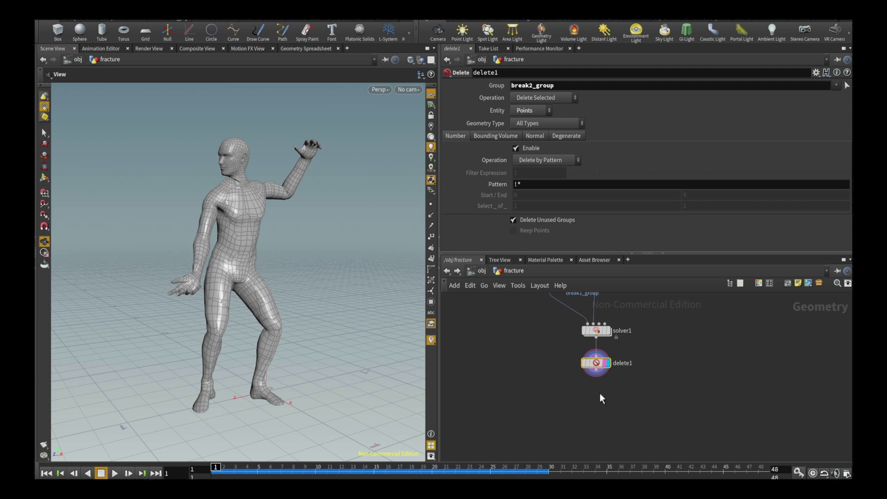
pyautogui.click(421, 467)
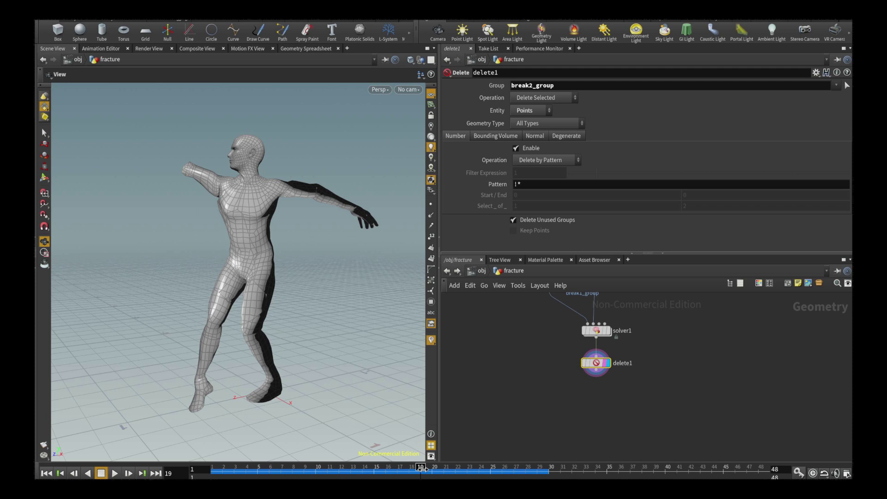
# Return to frame 1 and replace delete1 with an Assemble node connected after solver1.
pyautogui.moveTo(421, 467); pyautogui.dragTo(215, 467)
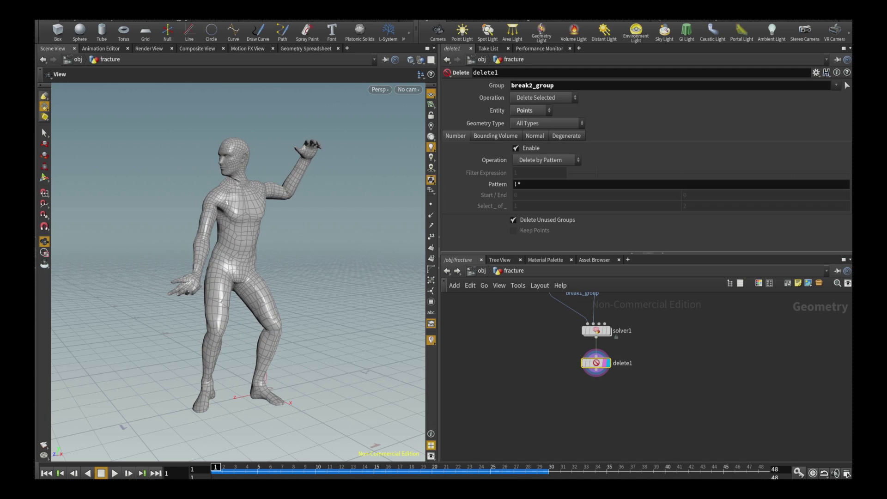
pyautogui.press('Delete')
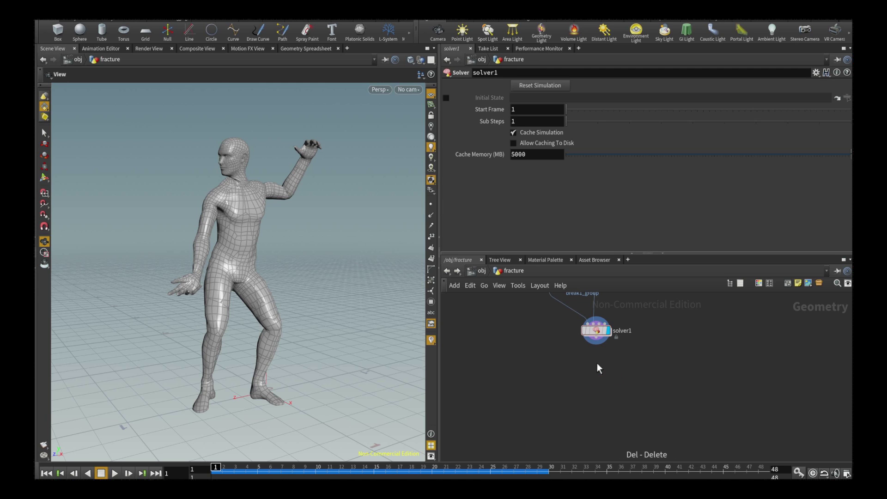
pyautogui.press('Tab')
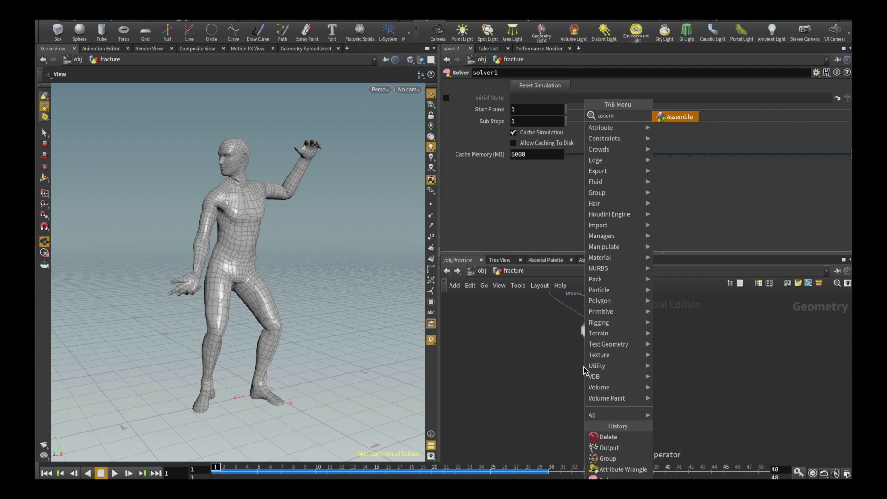
pyautogui.press('Escape')
pyautogui.click(595, 369)
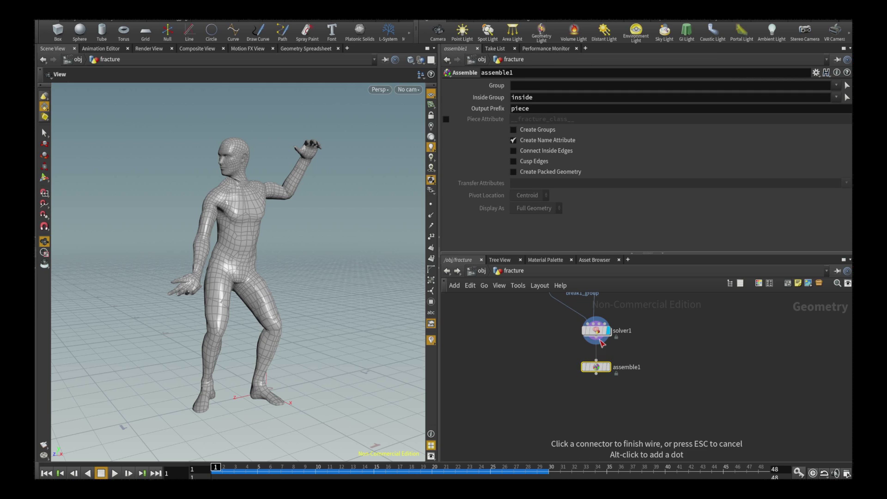
# Set assemble1 to create packed geometry without creating a name attribute, transfer the name attribute, and display the node.
pyautogui.click(513, 171)
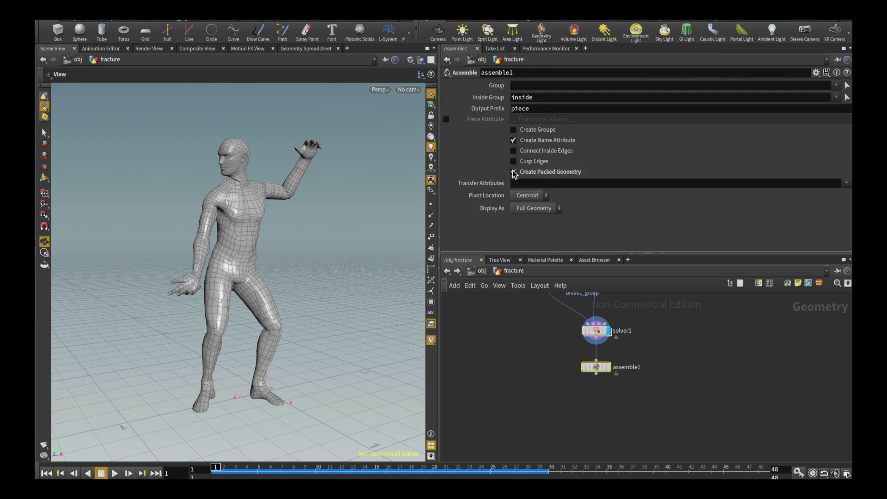
pyautogui.click(513, 141)
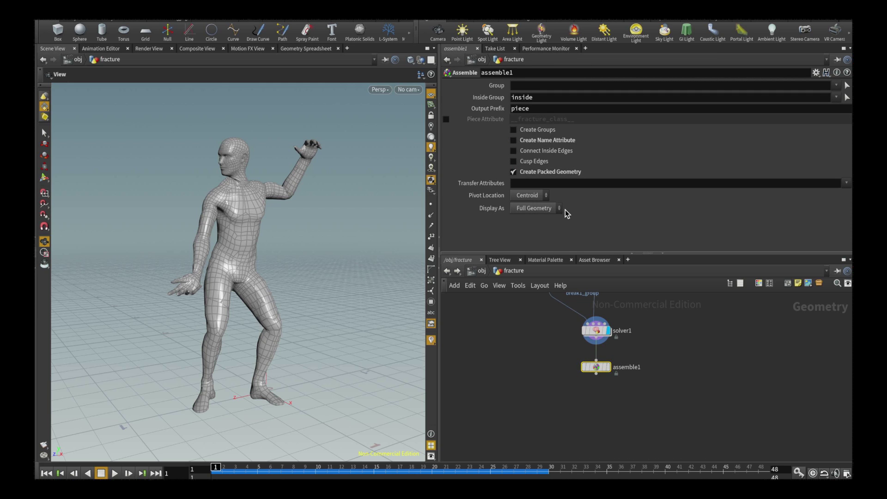
pyautogui.click(846, 183)
pyautogui.click(840, 194)
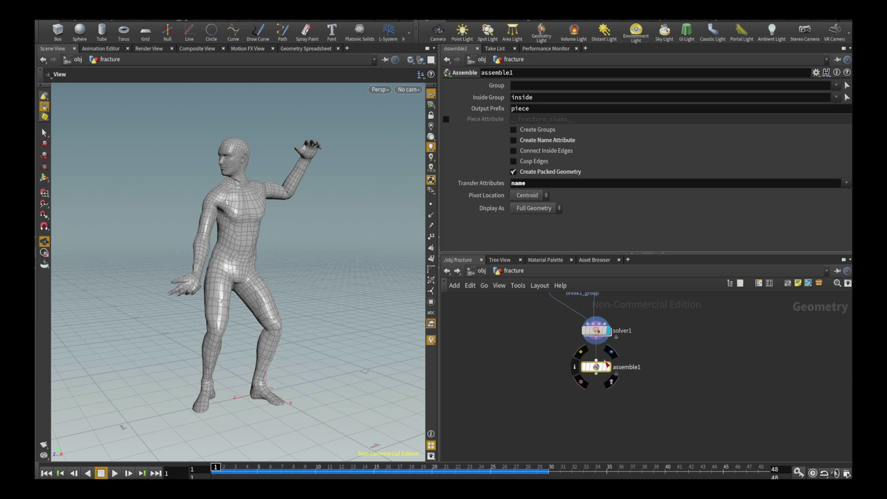
pyautogui.click(608, 366)
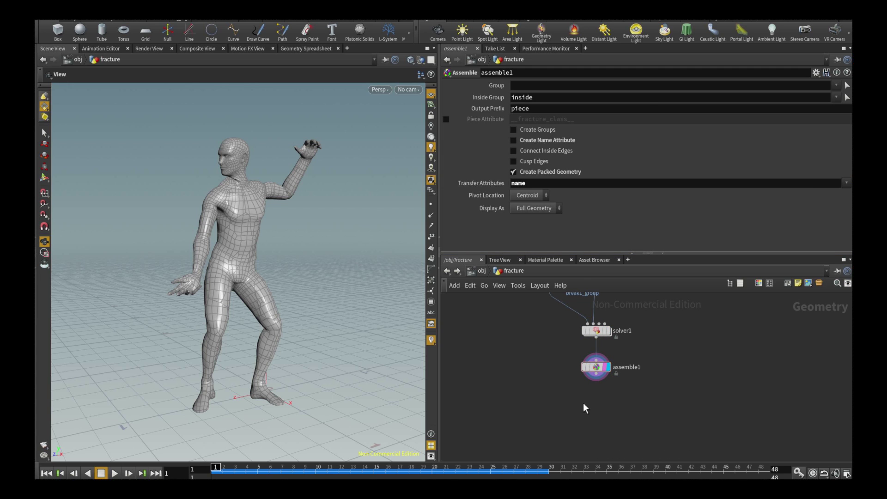
# Add an Attribute Wrangle node after assemble1 and display its output.
pyautogui.press('Tab')
pyautogui.write('attribute')
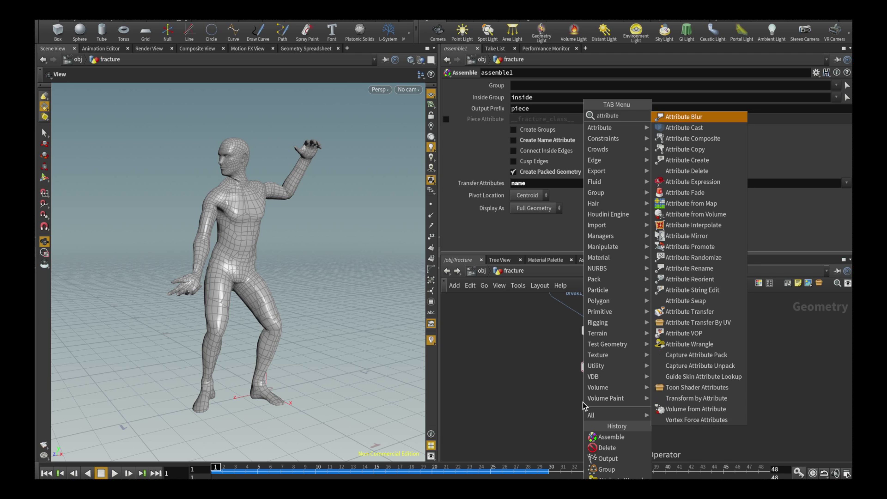
pyautogui.write(' wrangle')
pyautogui.press('Return')
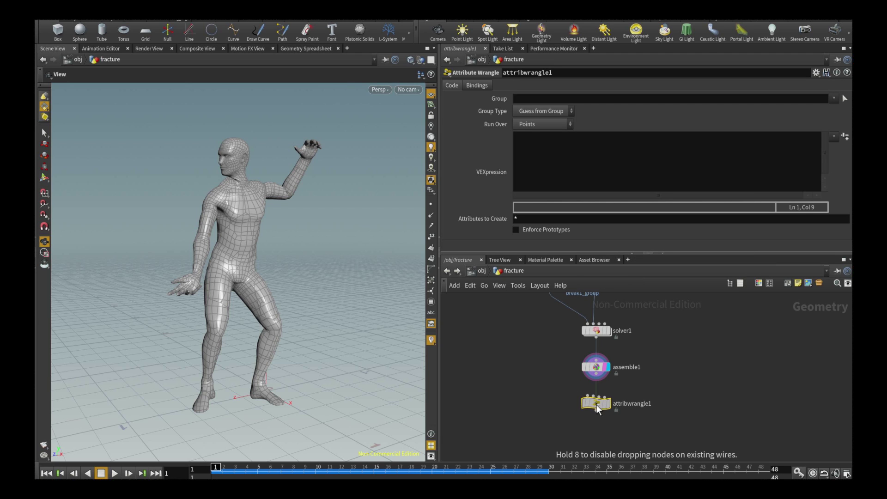
pyautogui.click(597, 407)
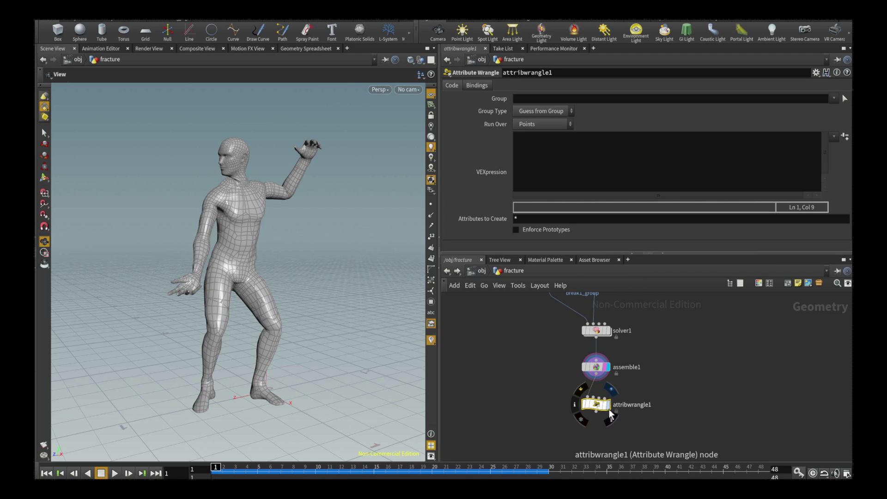
pyautogui.click(608, 405)
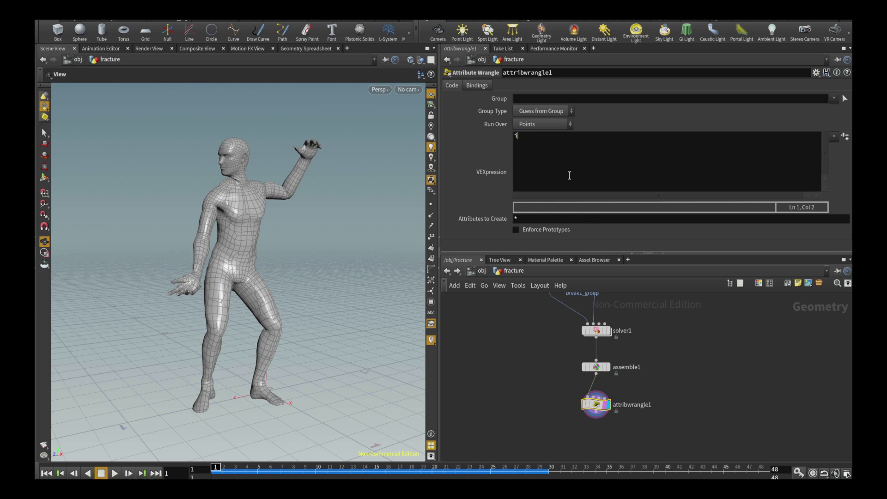
# Write the attribwrangle1 expression as i@active=1; and i@deforming=1; on separate lines.
pyautogui.write('ctive=1;')
pyautogui.press('Return')
pyautogui.write('i@deforming=')
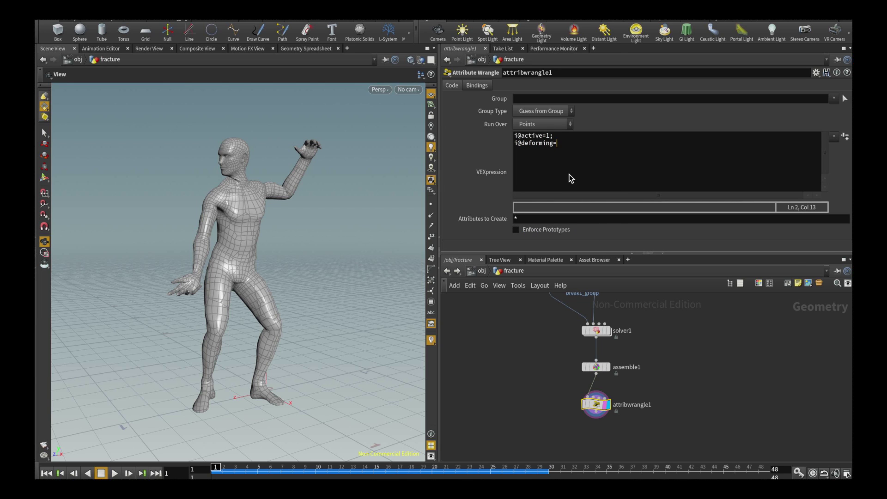
pyautogui.write('1;')
pyautogui.press('Return')
pyautogui.press('BackSpace')
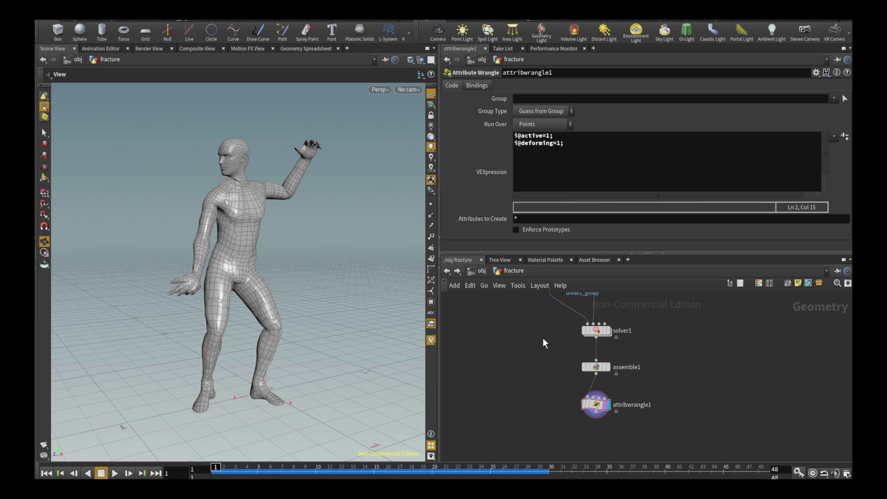
# Check attribwrangle1's node information and place a Group Transfer node below it.
pyautogui.moveTo(535, 404); pyautogui.dragTo(518, 357, button='middle')
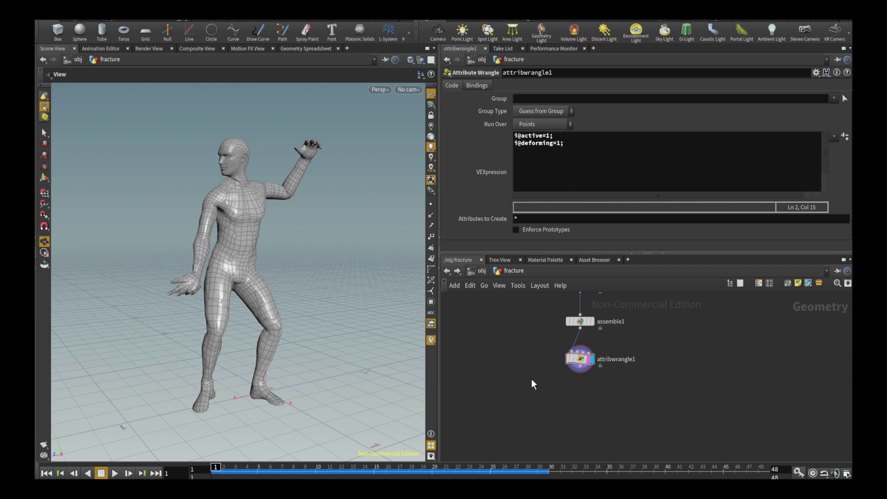
pyautogui.moveTo(665, 389); pyautogui.dragTo(653, 407, button='middle')
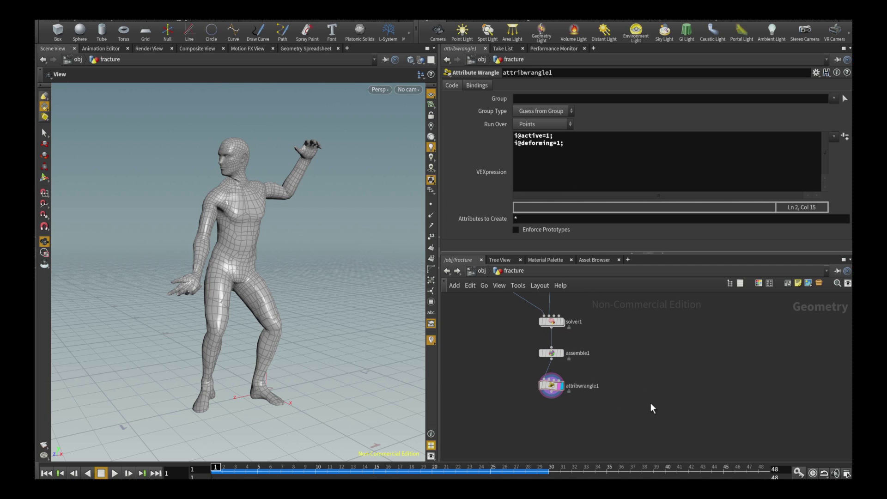
pyautogui.middleClick(555, 390)
pyautogui.press('Tab')
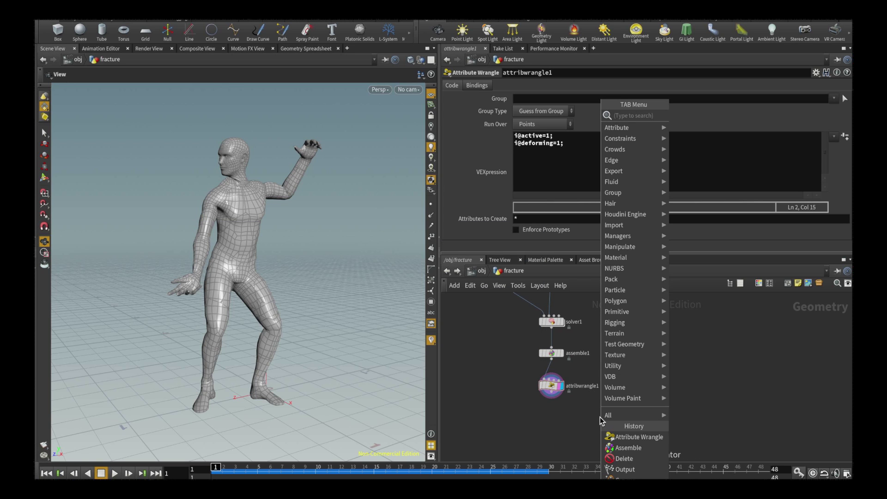
pyautogui.write('group tr')
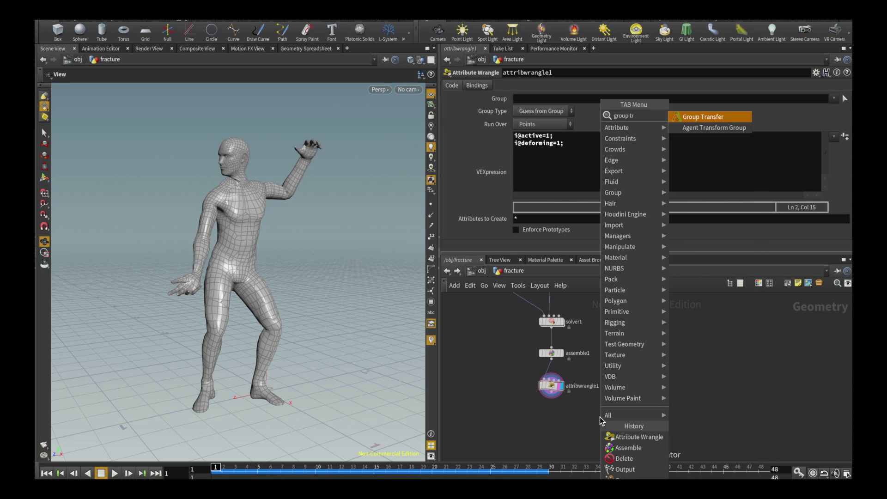
pyautogui.press('Return')
pyautogui.click(601, 421)
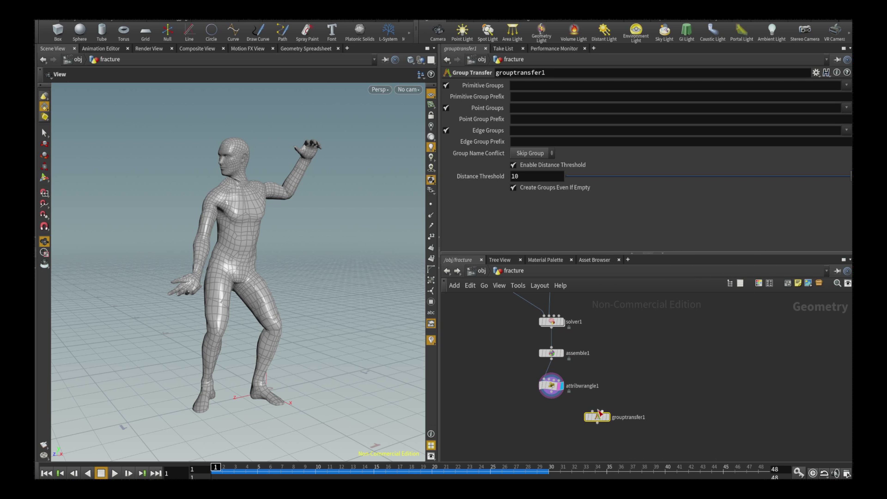
# Connect attribwrangle1 to the first input of grouptransfer1 and solver1 to its second input.
pyautogui.click(596, 412)
pyautogui.click(563, 338)
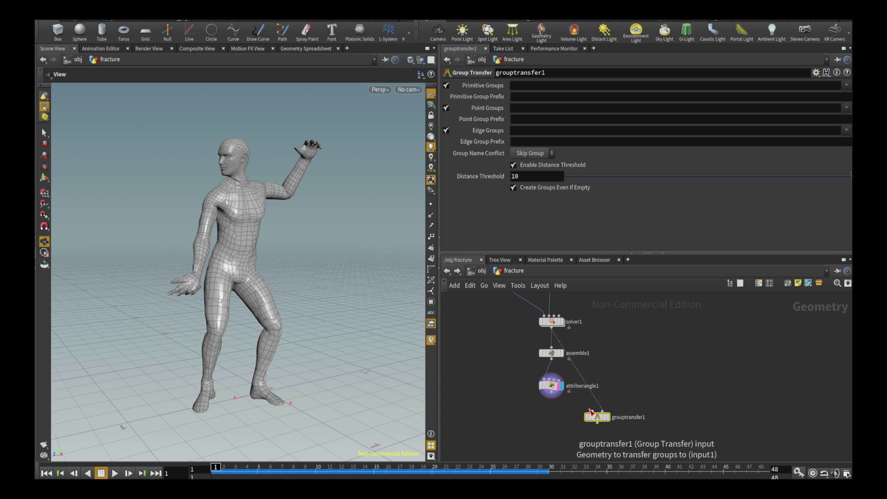
pyautogui.click(592, 411)
pyautogui.click(558, 405)
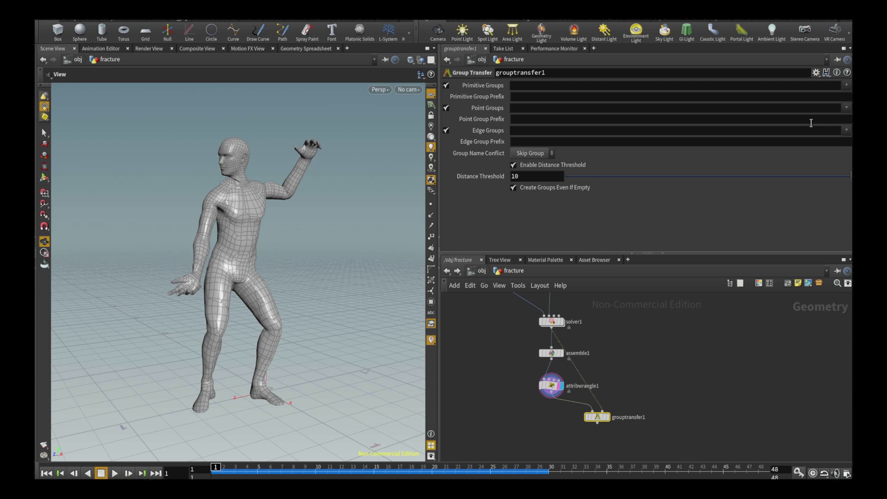
# Set grouptransfer1's point groups to break2_group and make it the display and render node.
pyautogui.click(845, 109)
pyautogui.click(839, 131)
pyautogui.click(604, 410)
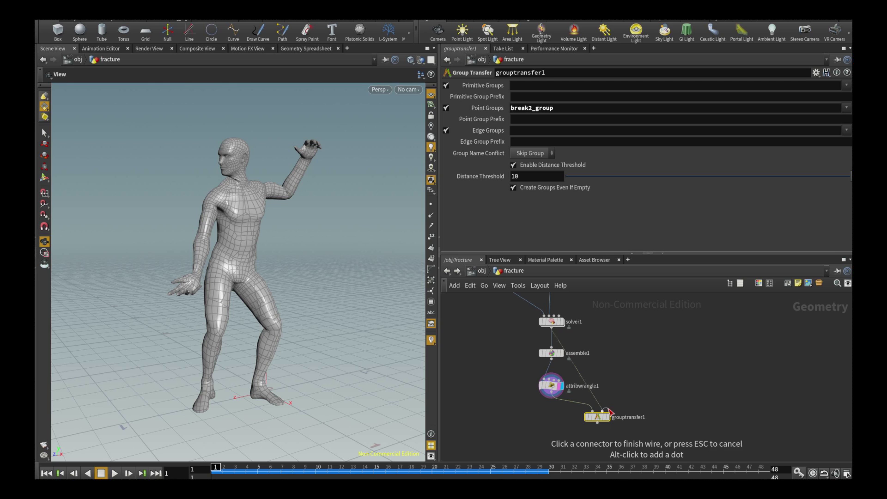
pyautogui.press('Escape')
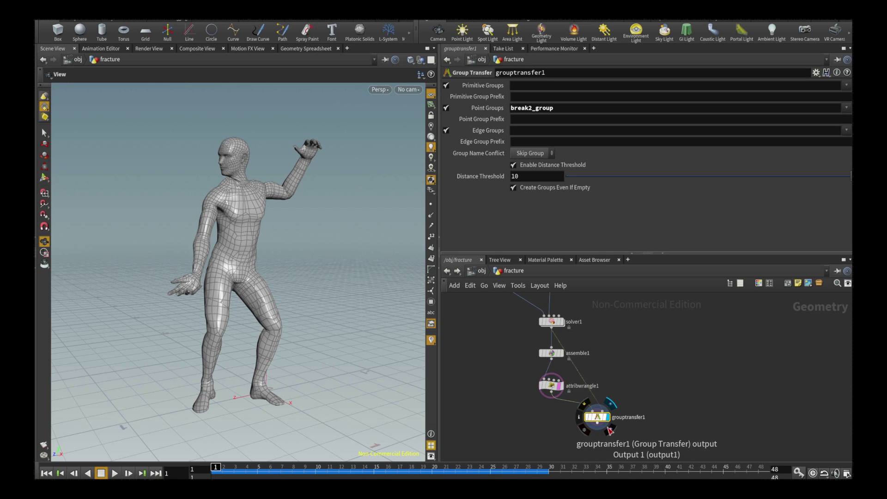
pyautogui.click(610, 430)
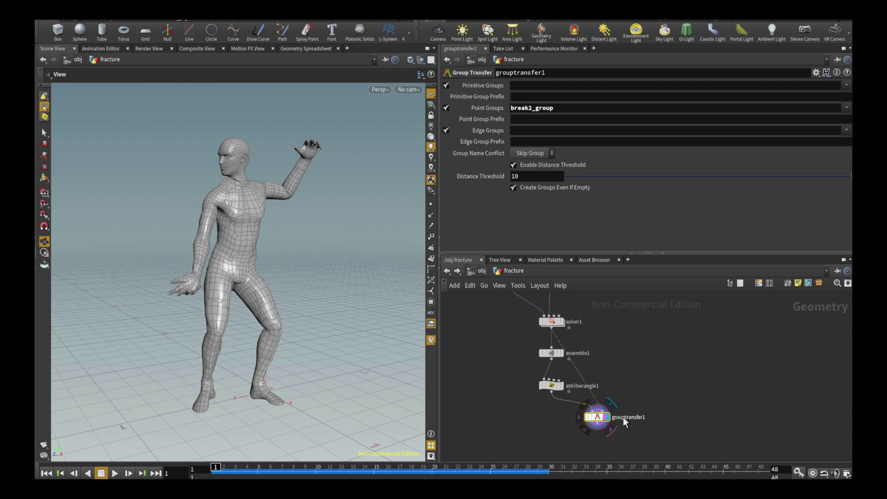
# Play the animation, check grouptransfer1's node information at frames 15 and 25, and return to the first frame.
pyautogui.click(115, 473)
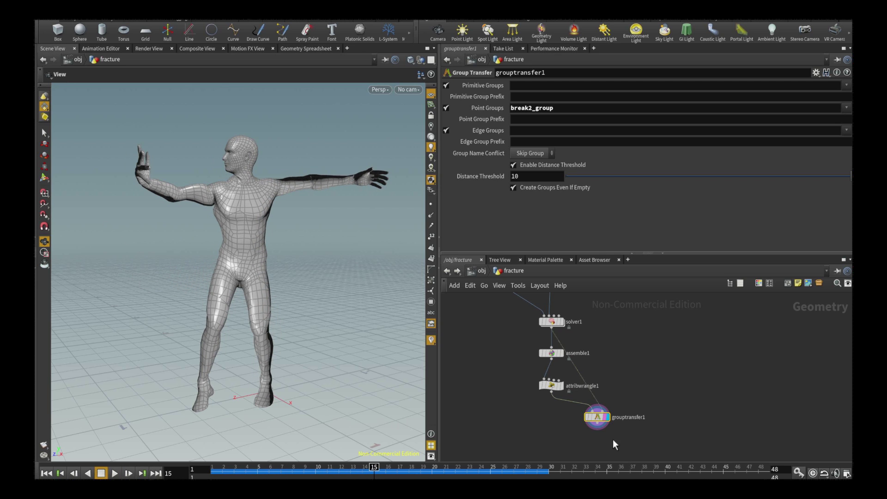
pyautogui.middleClick(598, 419)
pyautogui.click(491, 470)
pyautogui.middleClick(598, 419)
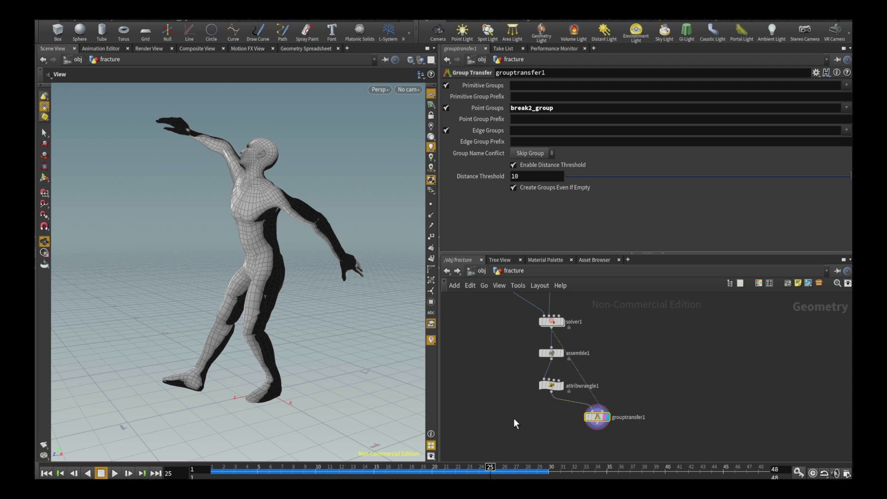
pyautogui.click(46, 473)
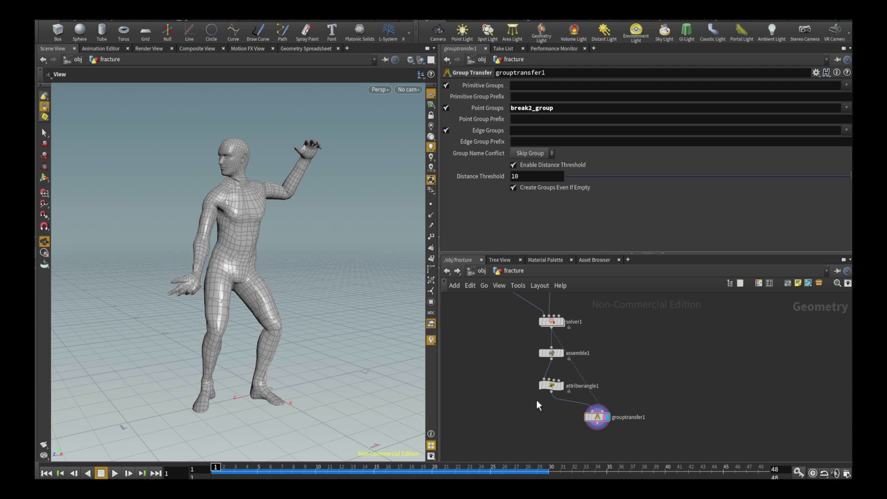
# Add a second Attribute Wrangle node after grouptransfer1 and display its output.
pyautogui.moveTo(528, 403); pyautogui.dragTo(525, 349, button='middle')
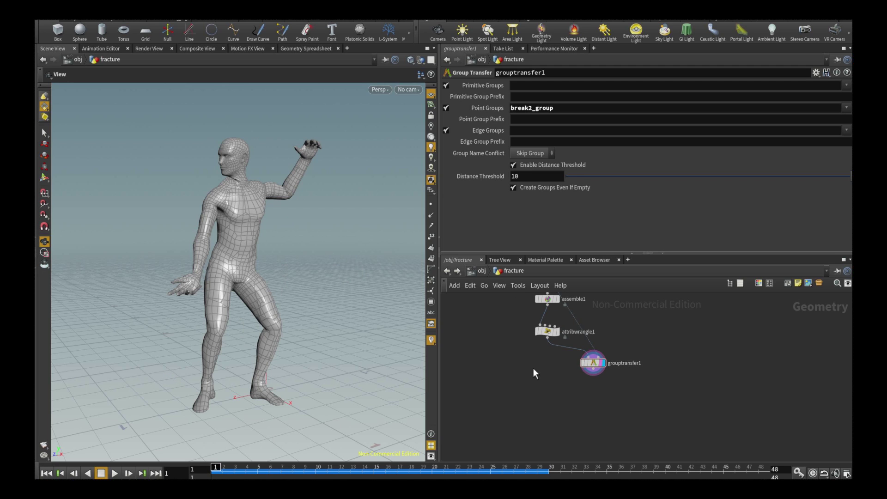
pyautogui.press('Tab')
pyautogui.write('a')
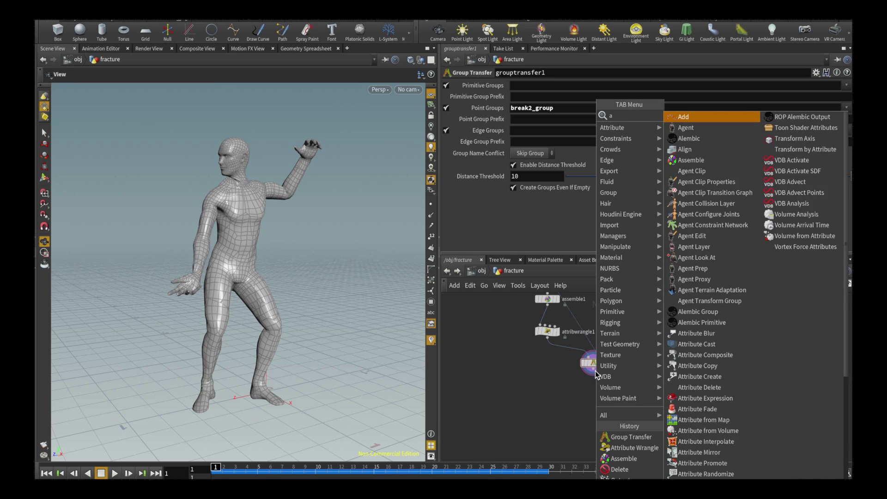
pyautogui.write('ttribute wr')
pyautogui.press('Return')
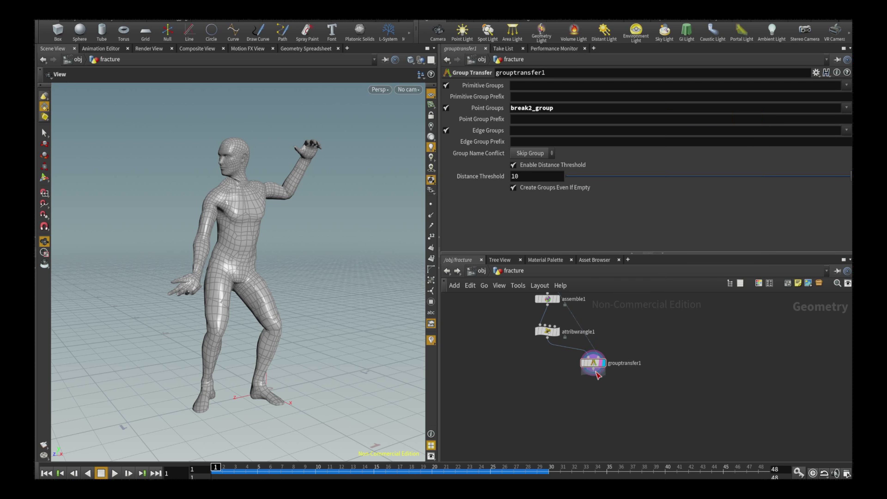
pyautogui.click(600, 391)
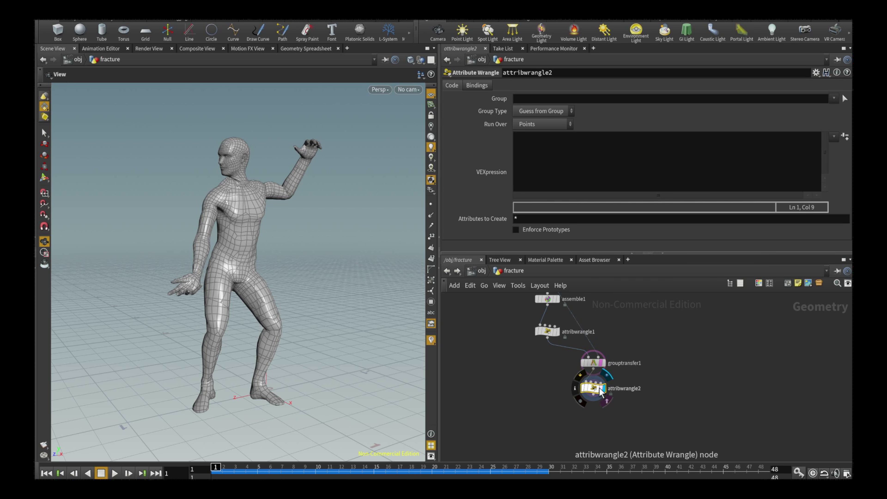
# Restrict attribwrangle2 to break2_group and copy attribwrangle1's code into it, with i@active=1; and i@deforming=0;.
pyautogui.click(547, 331)
pyautogui.moveTo(593, 150); pyautogui.dragTo(481, 139)
pyautogui.hotkey('ctrl', 'c')
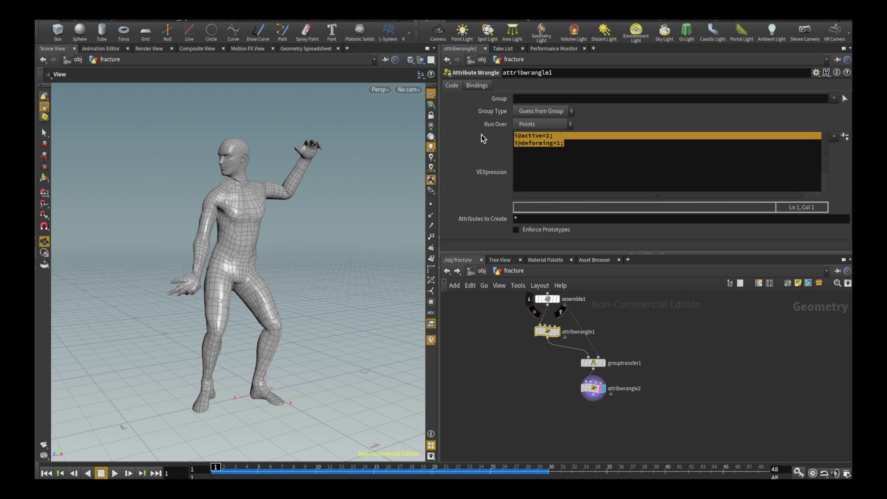
pyautogui.click(595, 388)
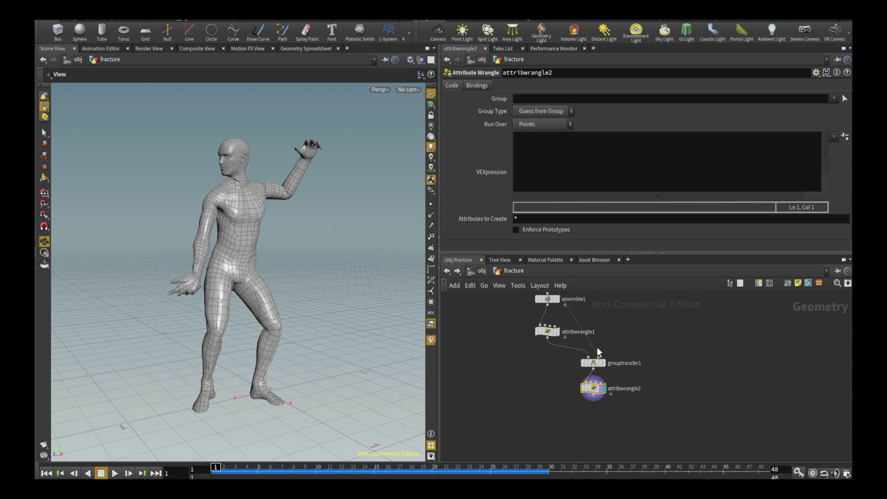
pyautogui.click(834, 98)
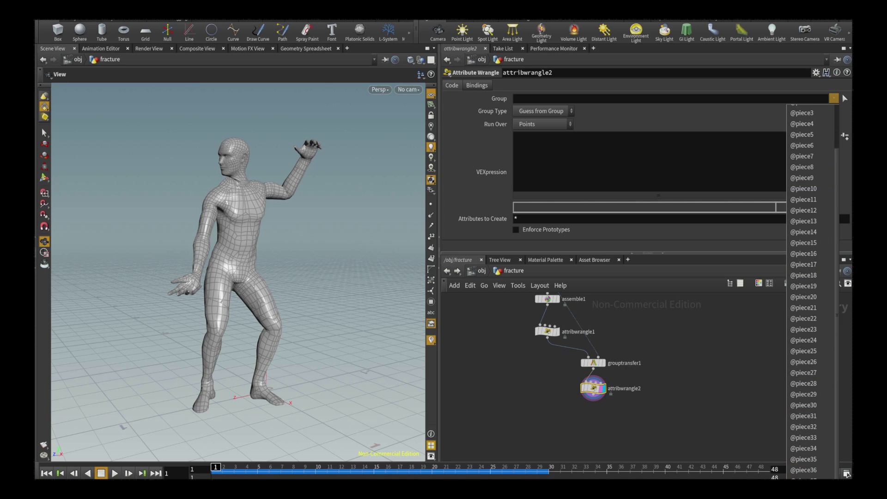
pyautogui.click(808, 477)
pyautogui.hotkey('ctrl', 'v')
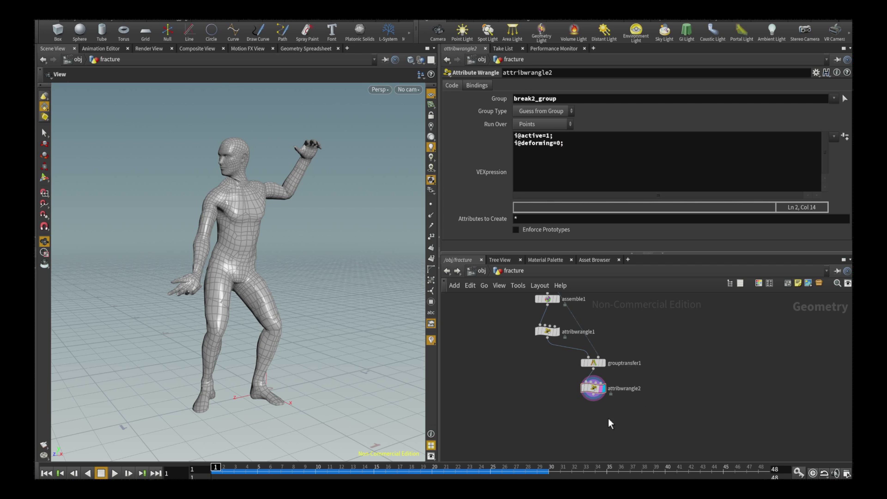
# Add a Null node after attribwrangle2, name it RIGIDS_OUT, and make it the display and render node.
pyautogui.scroll(-3, 596, 380)
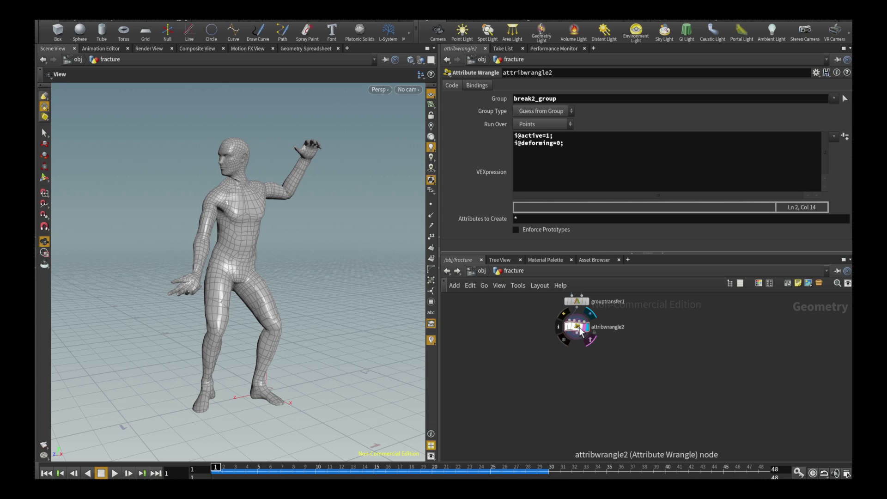
pyautogui.press('Tab')
pyautogui.write('null')
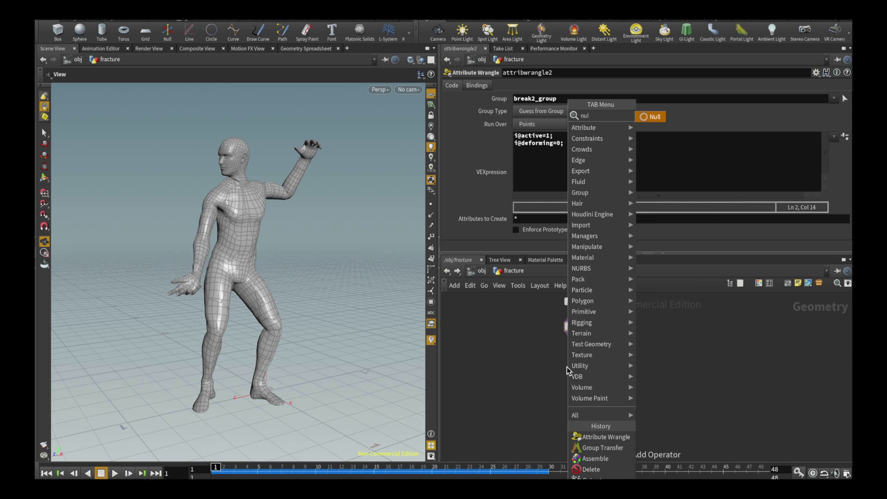
pyautogui.press('Return')
pyautogui.click(578, 361)
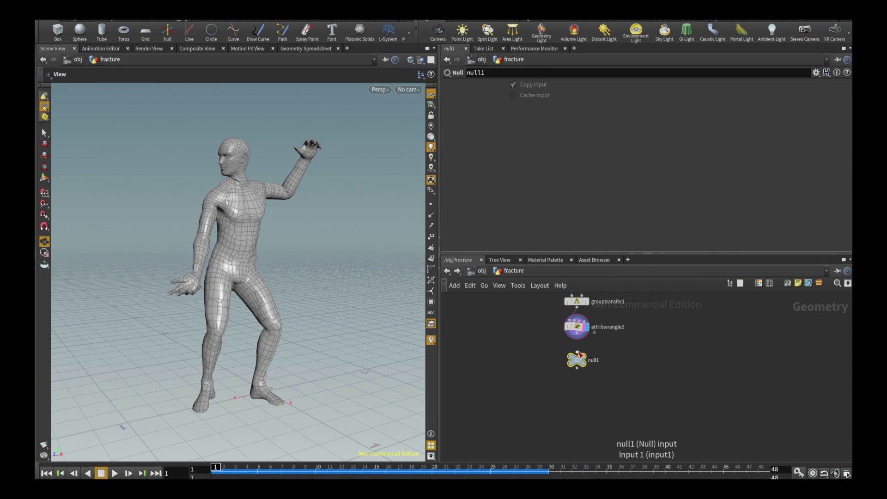
pyautogui.doubleClick(595, 361)
pyautogui.write('R')
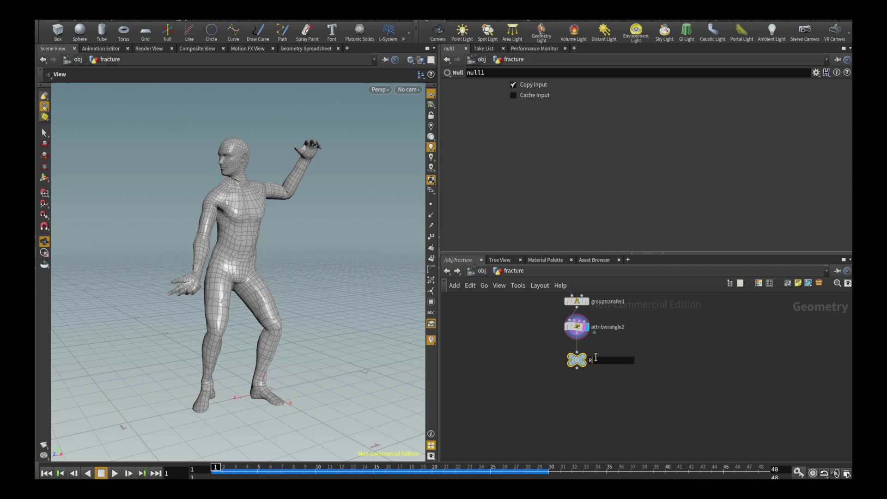
pyautogui.write('IGIDS_OUT')
pyautogui.press('Return')
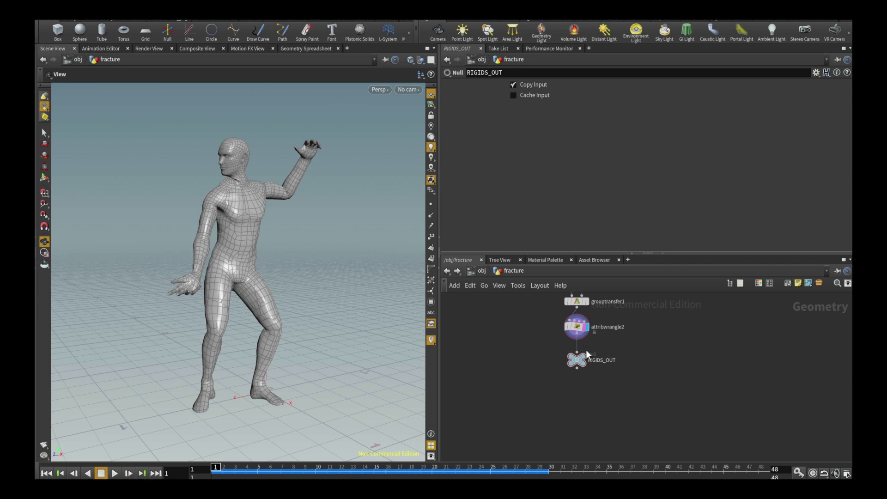
pyautogui.click(589, 371)
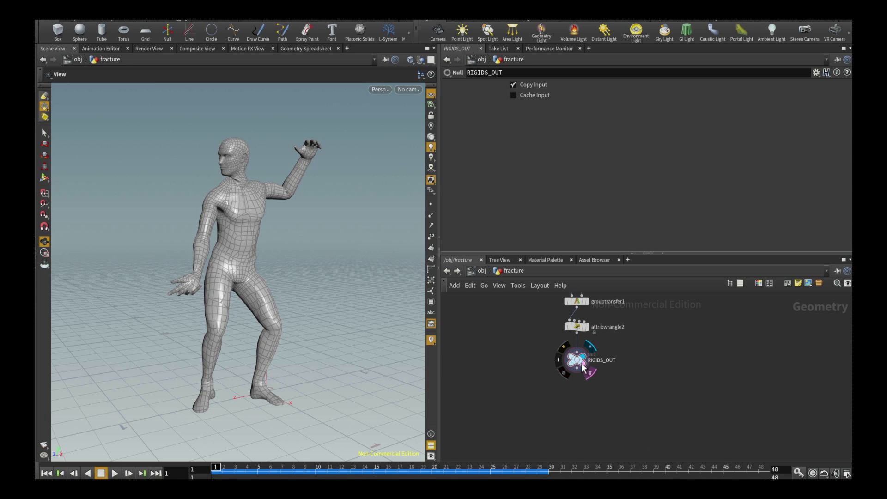
# Return to the object level, select the fracture geometry, and apply the RBD Glued Objects tool to it.
pyautogui.click(472, 272)
pyautogui.click(583, 368)
pyautogui.click(609, 359)
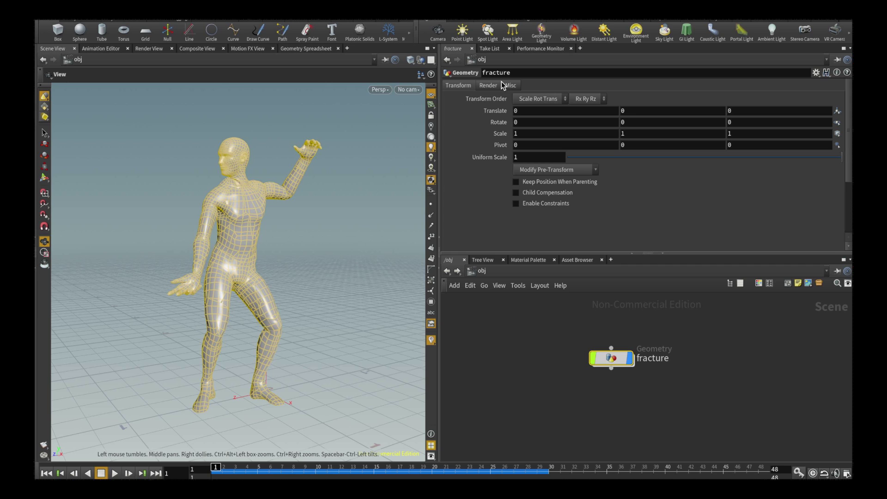
pyautogui.click(535, 21)
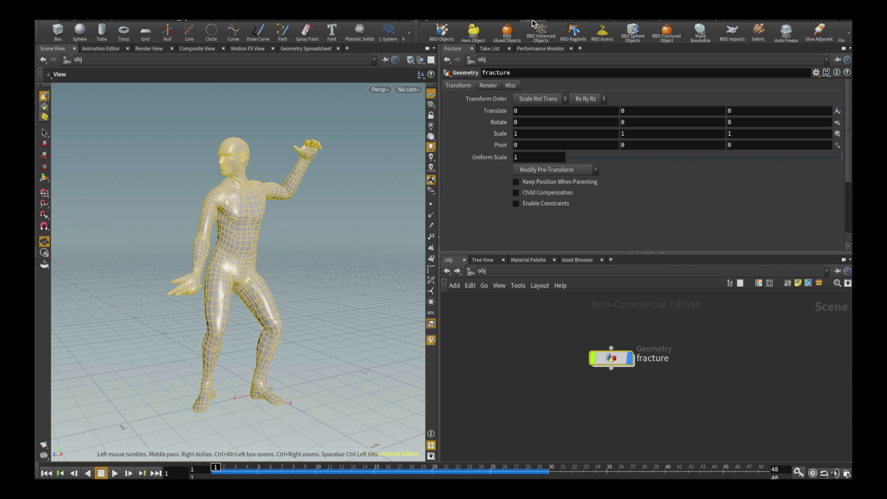
pyautogui.click(513, 39)
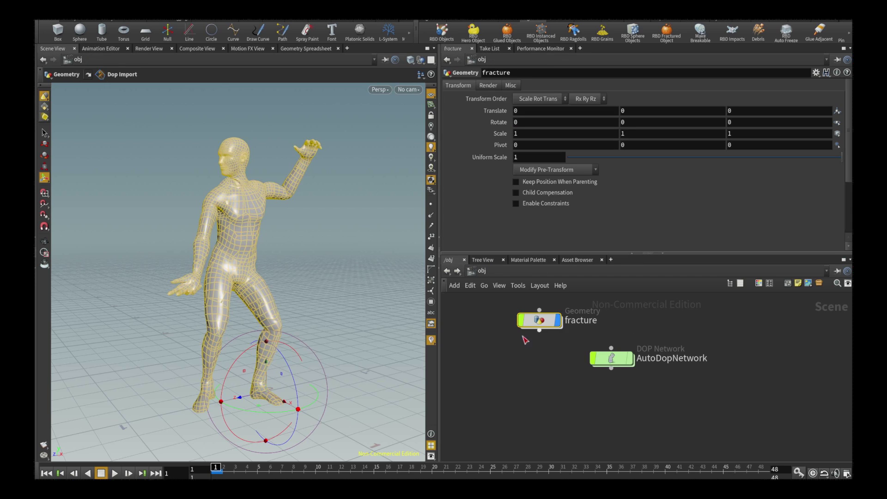
# Inside the fracture geometry, move connectadjacentpieces1 and constraint_attribs out of the main node chain into a column of their own.
pyautogui.doubleClick(539, 320)
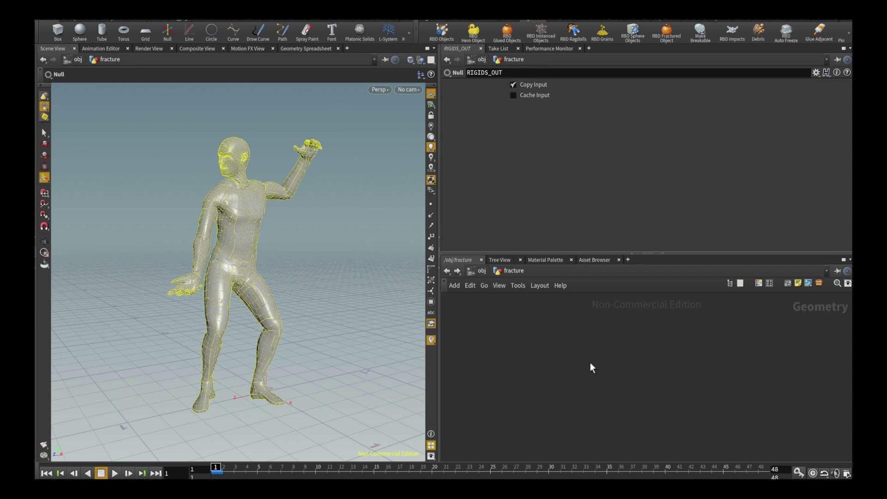
pyautogui.press('h')
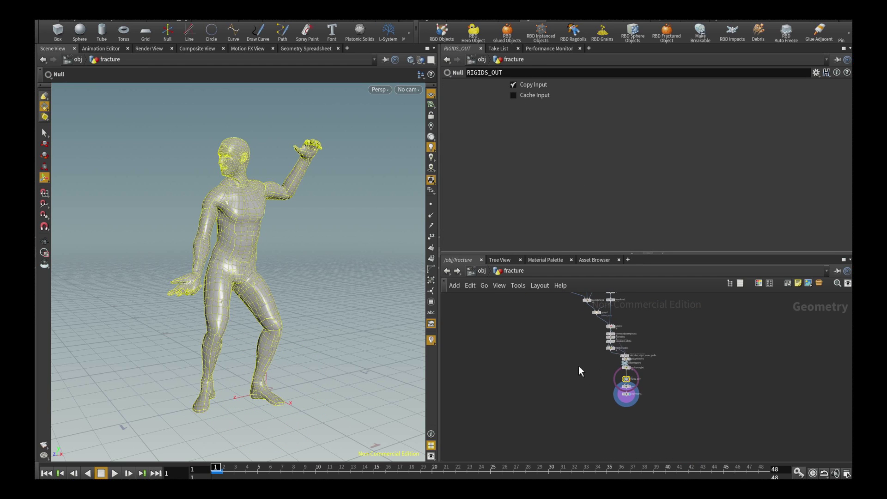
pyautogui.scroll(5, 607, 347)
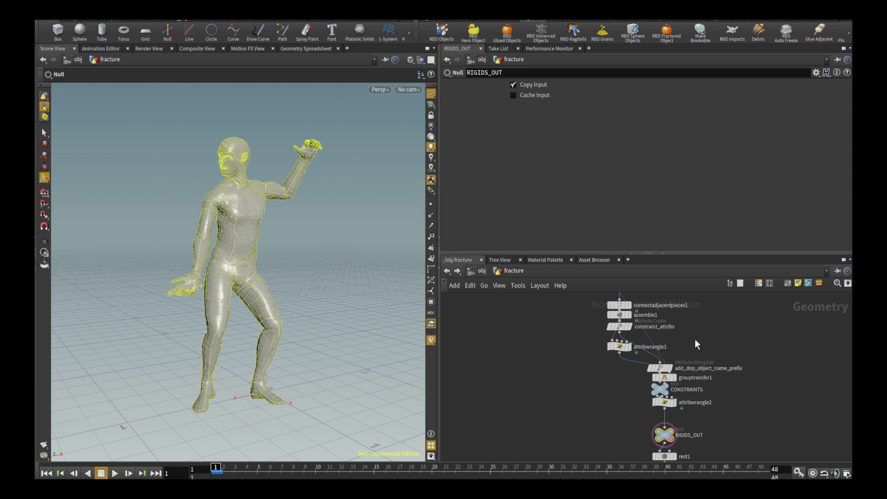
pyautogui.moveTo(695, 339); pyautogui.dragTo(615, 337, button='middle')
pyautogui.moveTo(541, 324)
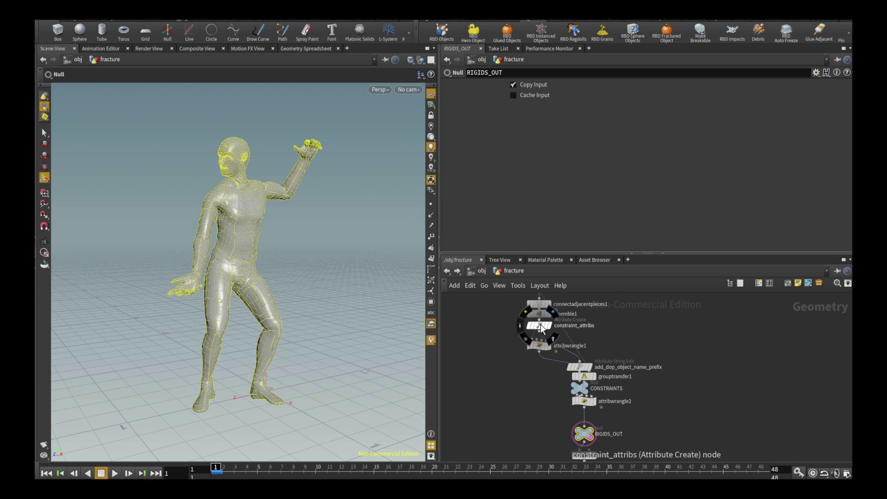
pyautogui.moveTo(540, 324); pyautogui.dragTo(626, 326)
pyautogui.moveTo(540, 305); pyautogui.dragTo(625, 321)
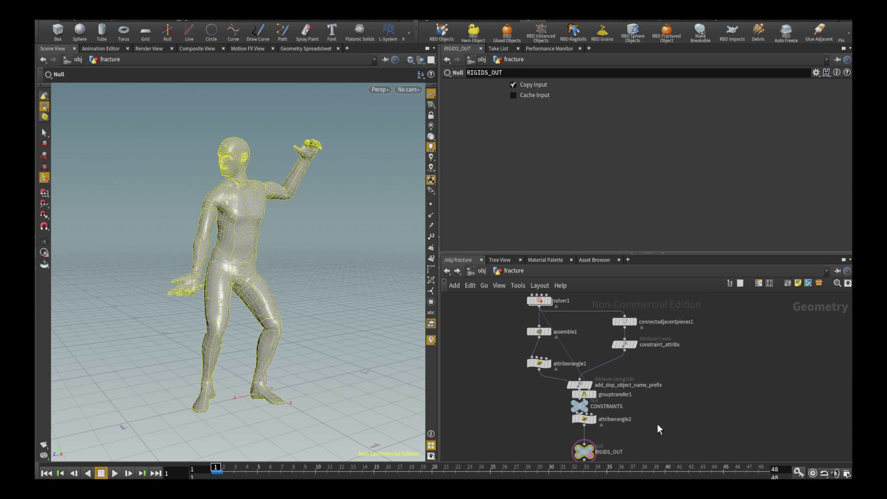
# Separate add_dop_object_name_prefix and CONSTRAINTS from grouptransfer1 and attribwrangle2, placing them in line beneath constraint_attribs.
pyautogui.moveTo(656, 418); pyautogui.dragTo(651, 371, button='middle')
pyautogui.moveTo(575, 336)
pyautogui.moveTo(575, 336); pyautogui.dragTo(620, 322)
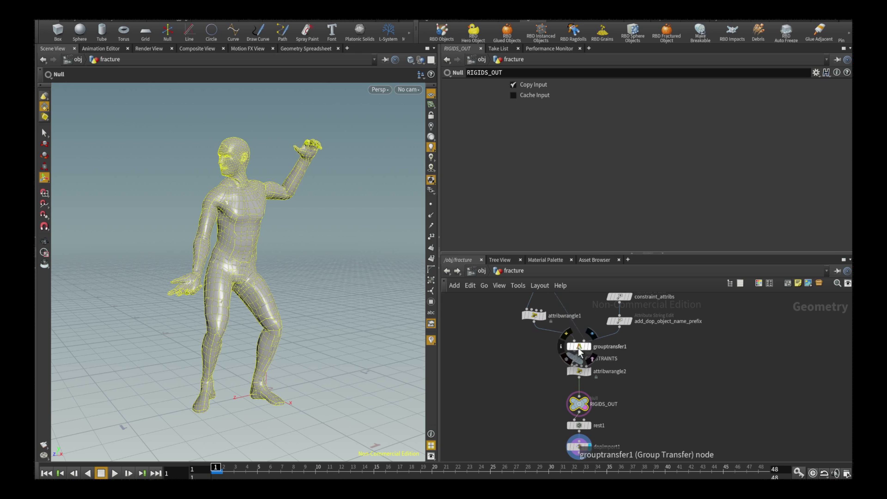
pyautogui.moveTo(579, 346); pyautogui.dragTo(575, 315)
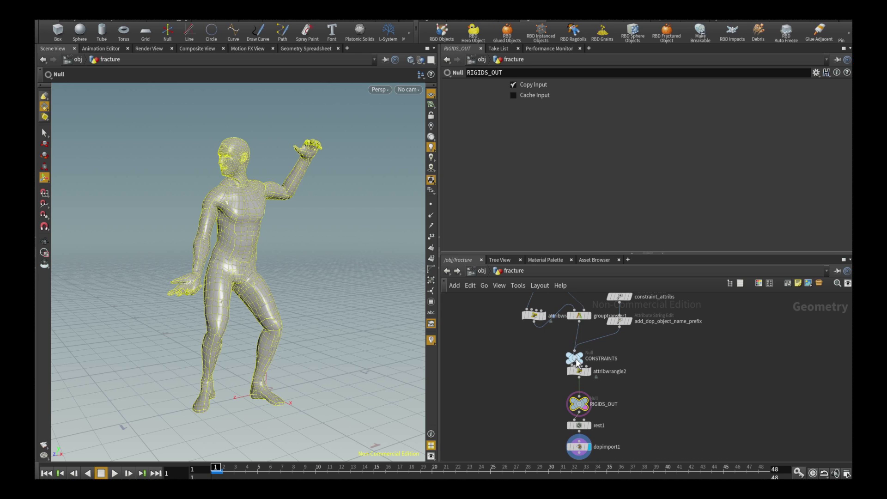
pyautogui.moveTo(575, 375)
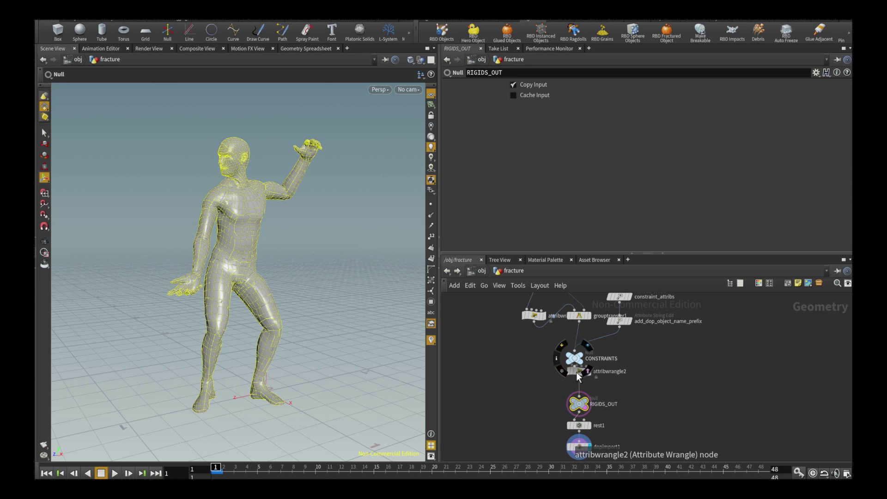
pyautogui.moveTo(575, 373); pyautogui.dragTo(635, 362)
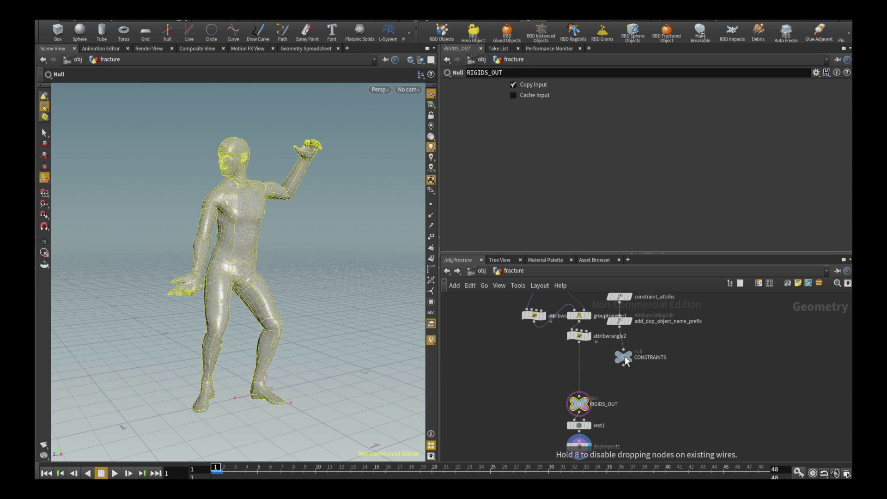
pyautogui.moveTo(685, 396); pyautogui.dragTo(644, 437, button='middle')
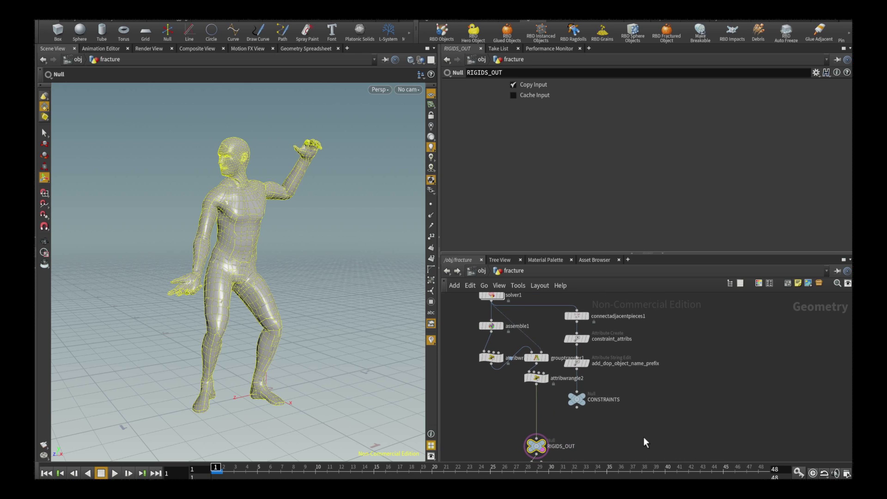
# Move the four constraint nodes farther from the main chain and line up grouptransfer1 and attribwrangle2 beneath attribwrangle1.
pyautogui.moveTo(643, 426); pyautogui.dragTo(661, 360)
pyautogui.moveTo(611, 400); pyautogui.dragTo(630, 350, button='middle')
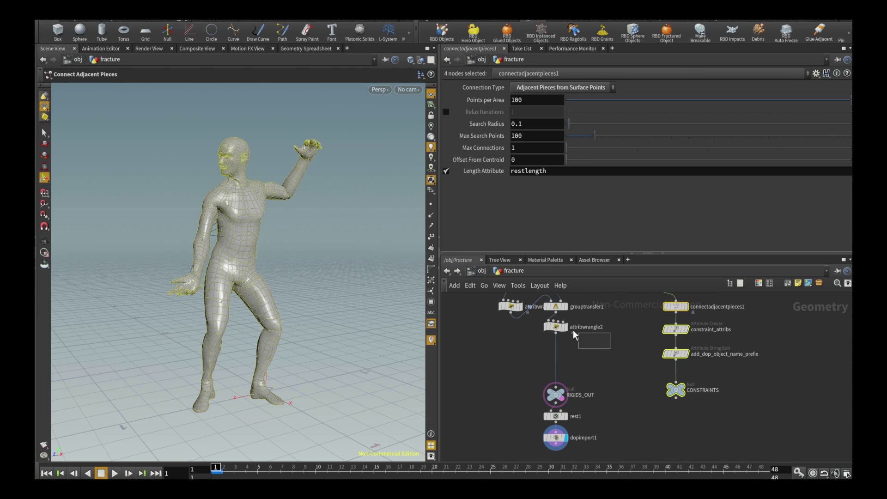
pyautogui.moveTo(573, 329); pyautogui.dragTo(511, 334)
pyautogui.click(583, 364)
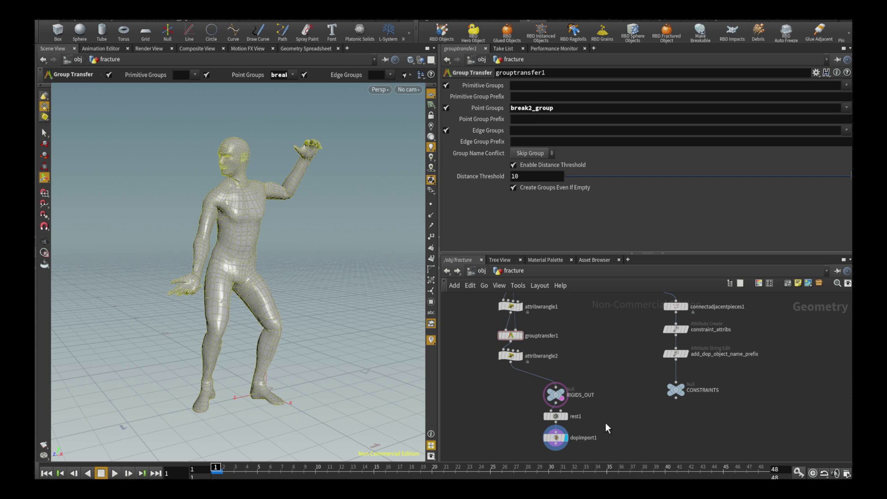
# Connect rest1's output to the connectadjacentpieces1 input in place of solver1's, and delete the dopimport1 node.
pyautogui.moveTo(605, 423); pyautogui.dragTo(611, 451, button='middle')
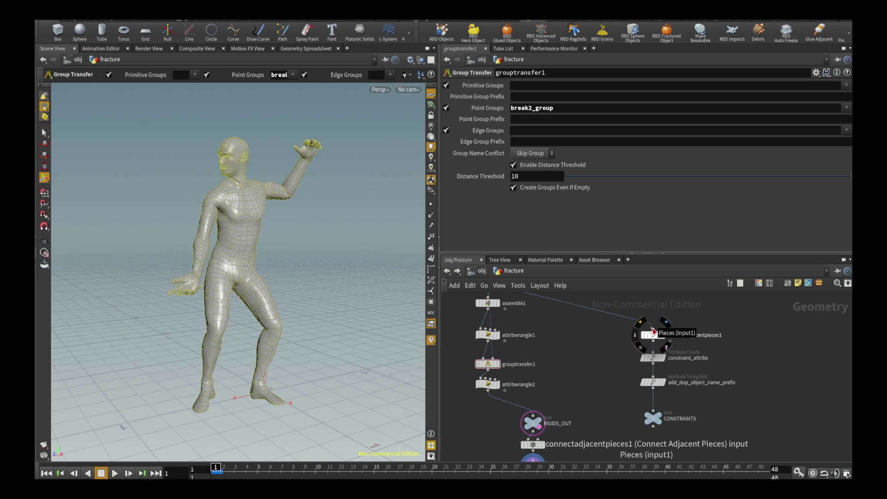
pyautogui.click(652, 329)
pyautogui.moveTo(597, 433); pyautogui.dragTo(553, 368, button='middle')
pyautogui.click(512, 405)
pyautogui.press('Delete')
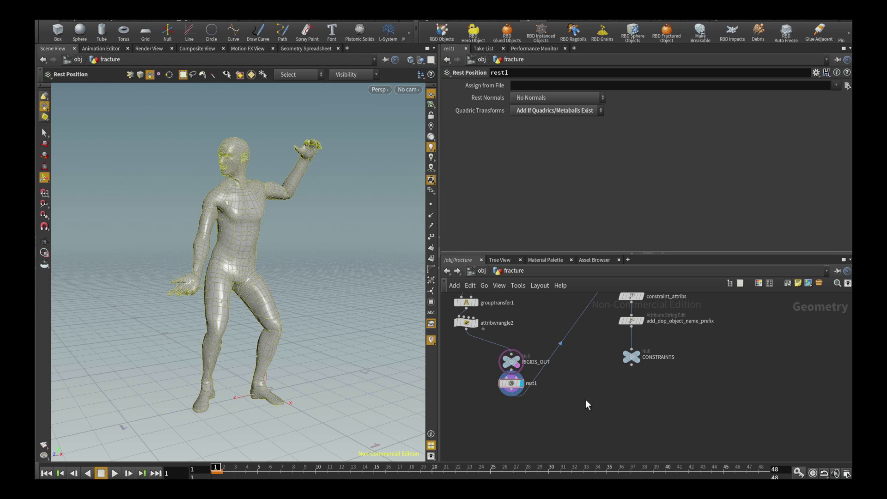
pyautogui.moveTo(588, 368); pyautogui.dragTo(596, 406, button='middle')
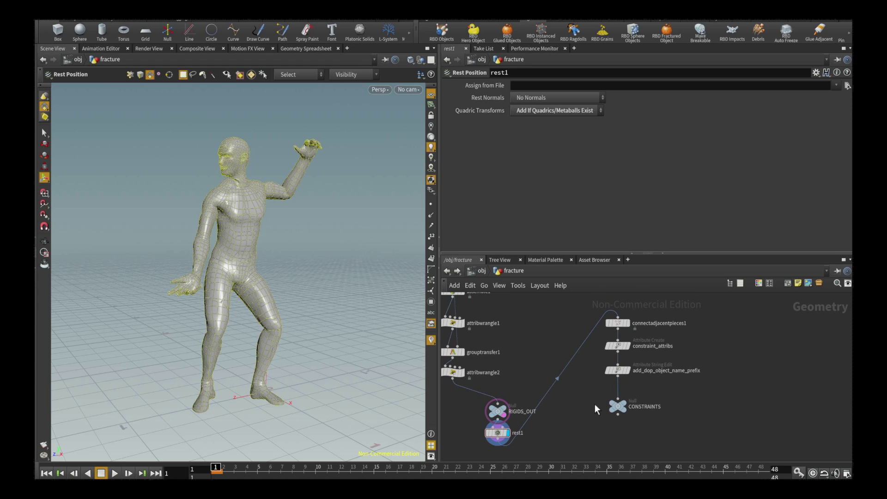
# Lay out the constraint branch lower down beside rest1, and move RIGIDS_OUT and rest1 into line with the main chain.
pyautogui.moveTo(649, 431); pyautogui.dragTo(602, 448)
pyautogui.moveTo(602, 449); pyautogui.dragTo(683, 369, button='middle')
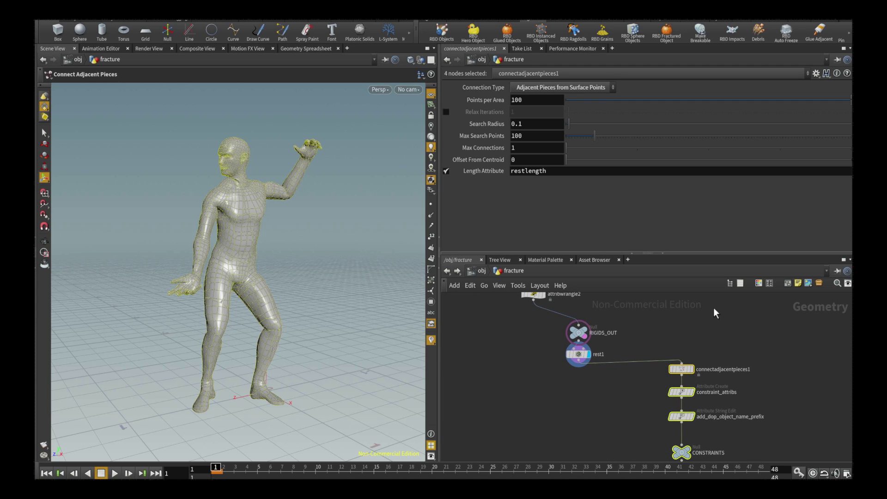
pyautogui.moveTo(596, 402); pyautogui.dragTo(535, 325)
pyautogui.click(584, 393)
pyautogui.moveTo(614, 389); pyautogui.dragTo(573, 352, button='middle')
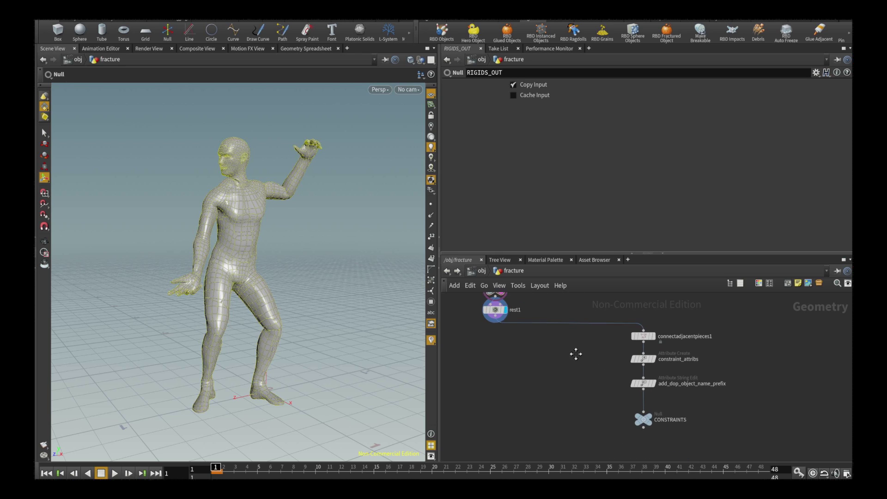
pyautogui.moveTo(597, 320); pyautogui.dragTo(636, 408)
pyautogui.click(569, 400)
pyautogui.moveTo(569, 401); pyautogui.dragTo(559, 423, button='middle')
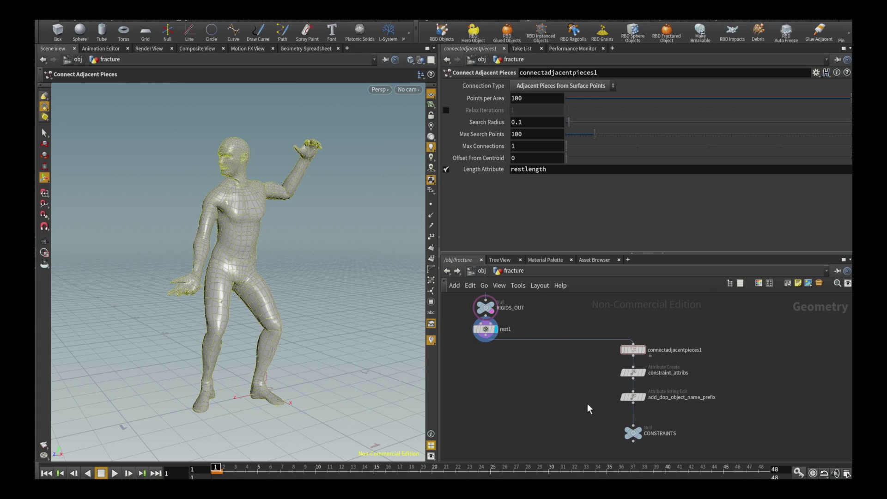
# Display the CONSTRAINTS output and insert an Unpack node between rest1 and connectadjacentpieces1.
pyautogui.click(646, 420)
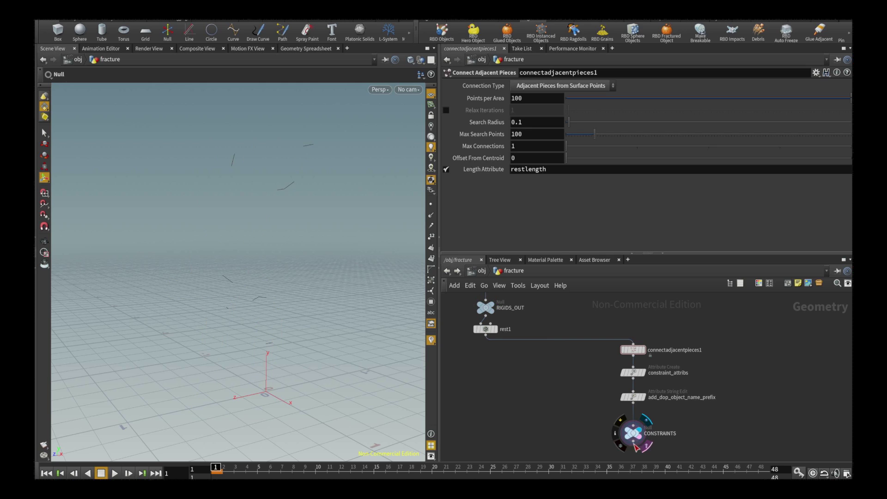
pyautogui.click(632, 351)
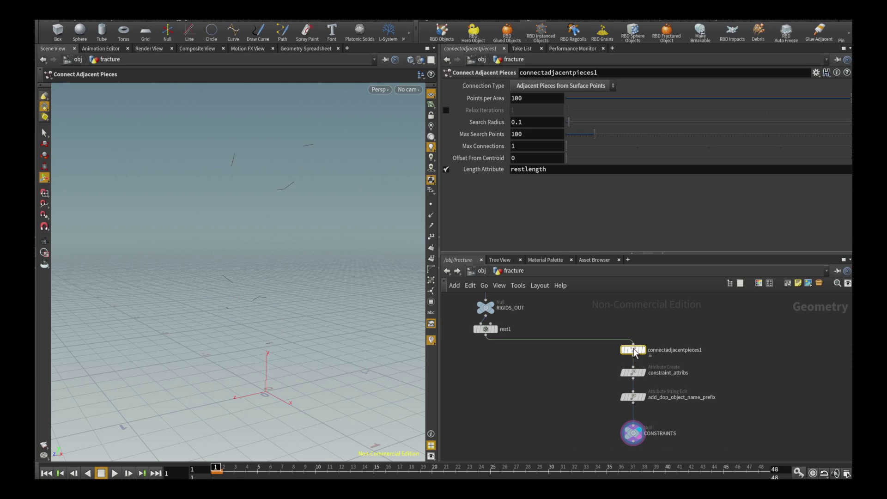
pyautogui.press('Tab')
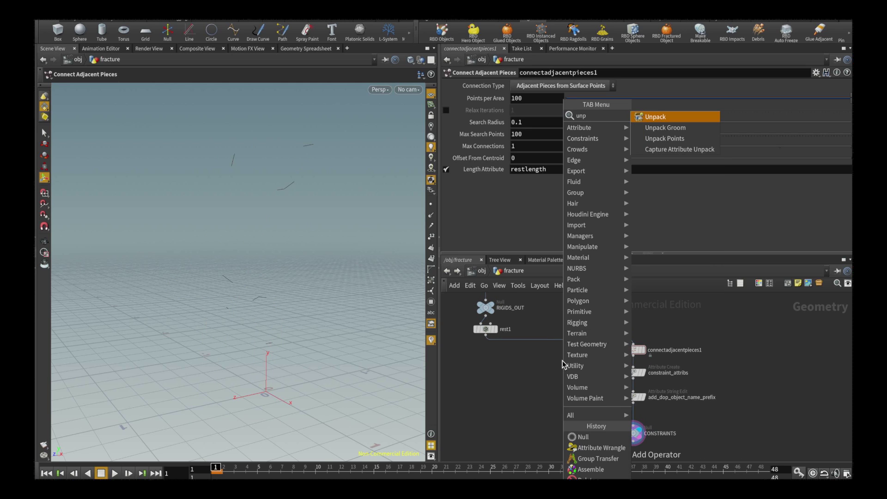
pyautogui.press('Return')
pyautogui.click(599, 338)
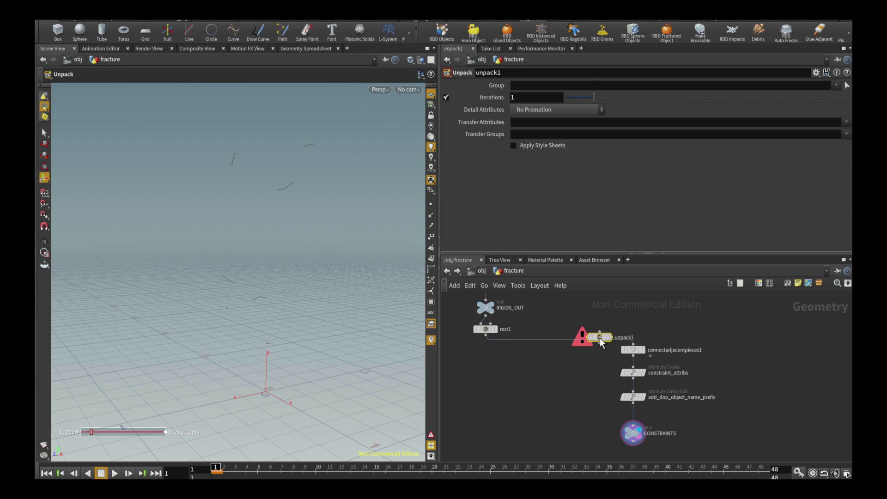
pyautogui.moveTo(602, 339); pyautogui.dragTo(632, 345)
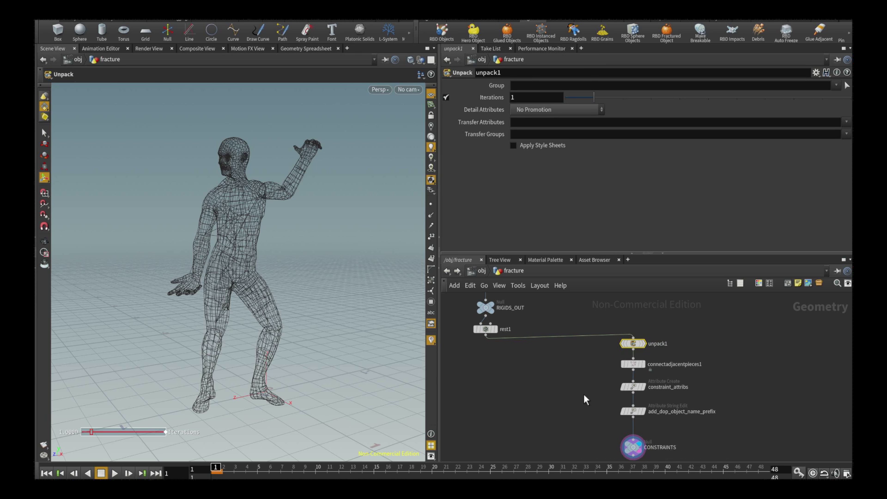
# Review the Connection Type options of connectadjacentpieces1 and inspect the CONSTRAINTS null.
pyautogui.moveTo(583, 395); pyautogui.dragTo(569, 356, button='middle')
pyautogui.click(622, 326)
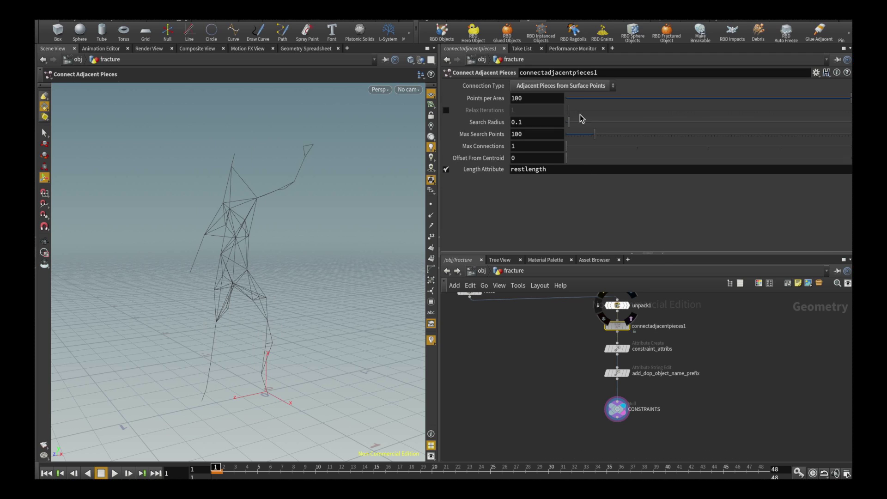
pyautogui.click(576, 85)
pyautogui.click(575, 85)
pyautogui.click(617, 409)
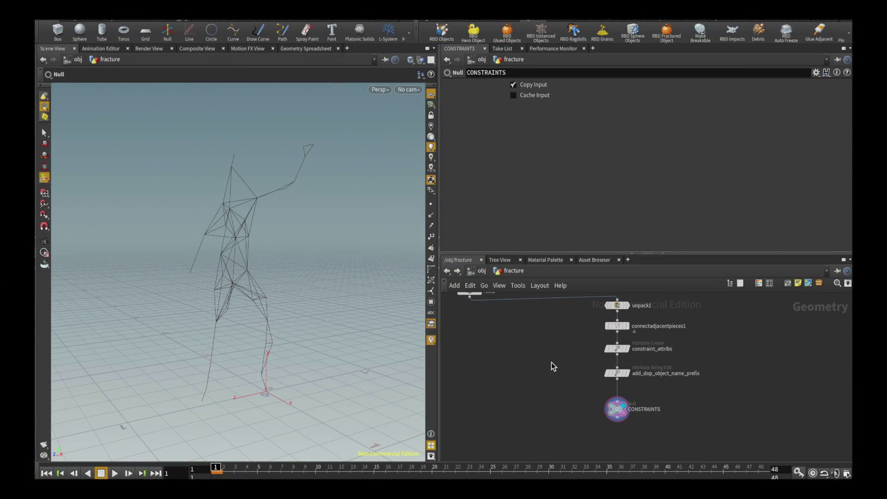
pyautogui.scroll(-1, 570, 391)
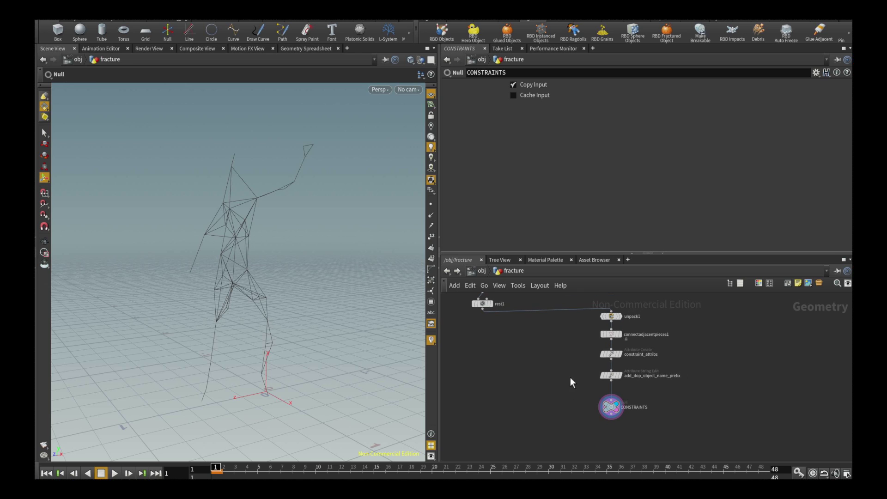
# Copy the solver1 node and paste the duplicate beside the lower end of the constraint branch.
pyautogui.scroll(-2, 571, 369)
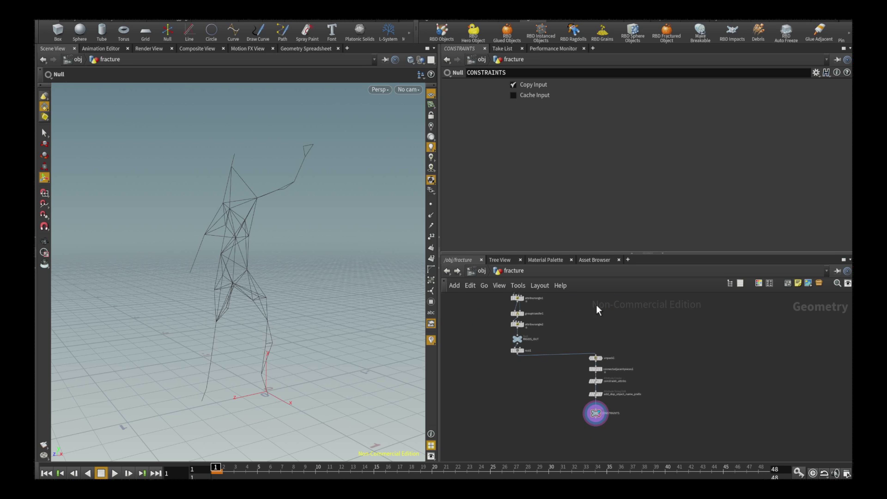
pyautogui.moveTo(596, 305); pyautogui.dragTo(603, 392, button='middle')
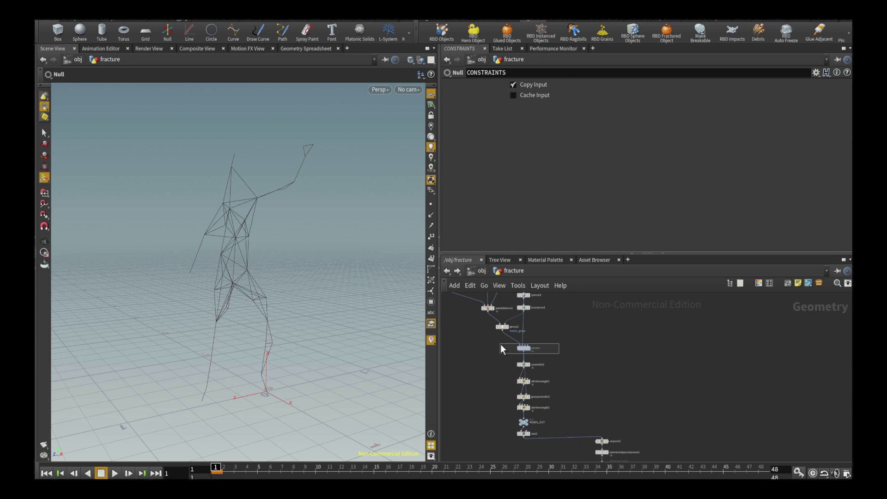
pyautogui.click(523, 348)
pyautogui.press('super+c')
pyautogui.moveTo(655, 409); pyautogui.dragTo(618, 330, button='middle')
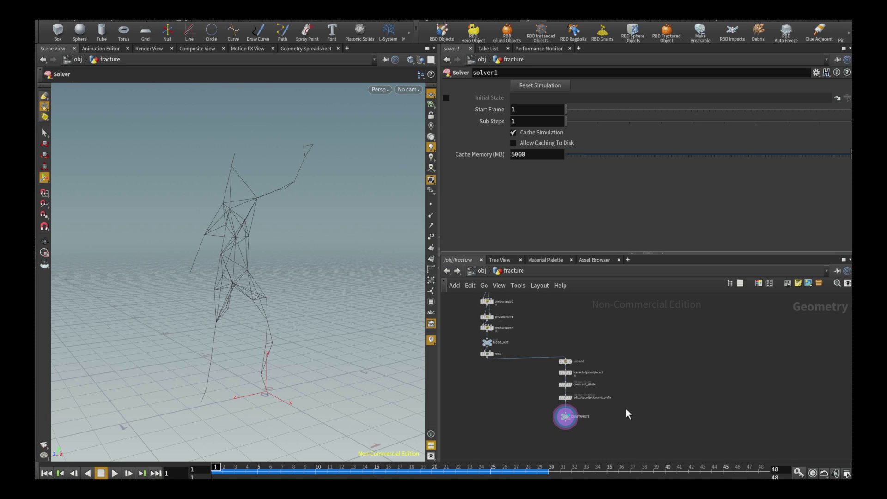
pyautogui.press('super+v')
pyautogui.scroll(3, 626, 410)
pyautogui.click(675, 368)
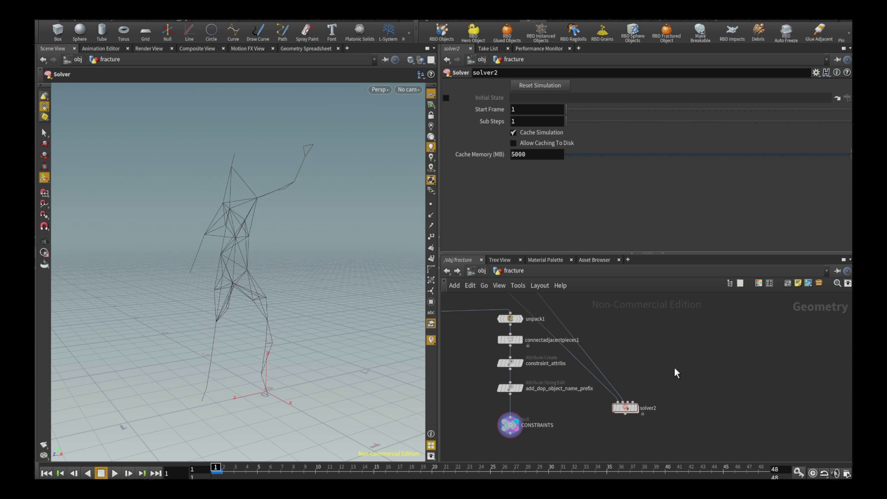
# Connect add_dop_object_name_prefix's output to solver2's first input, and move the CONSTRAINTS null slightly lower.
pyautogui.click(619, 403)
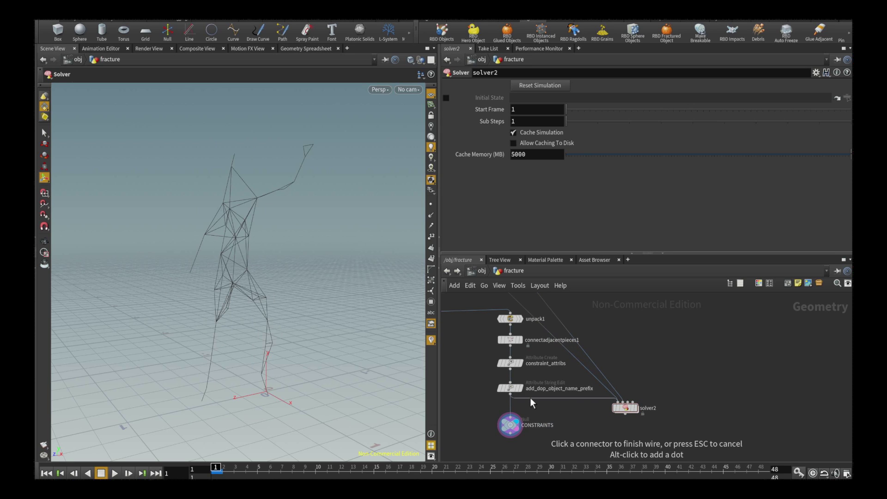
pyautogui.click(530, 397)
pyautogui.moveTo(512, 430); pyautogui.dragTo(511, 444)
pyautogui.moveTo(604, 436); pyautogui.dragTo(595, 390, button='middle')
# Inside solver2, set group1's group name to break3_group, clear its base group, and return to the fracture network.
pyautogui.moveTo(615, 372)
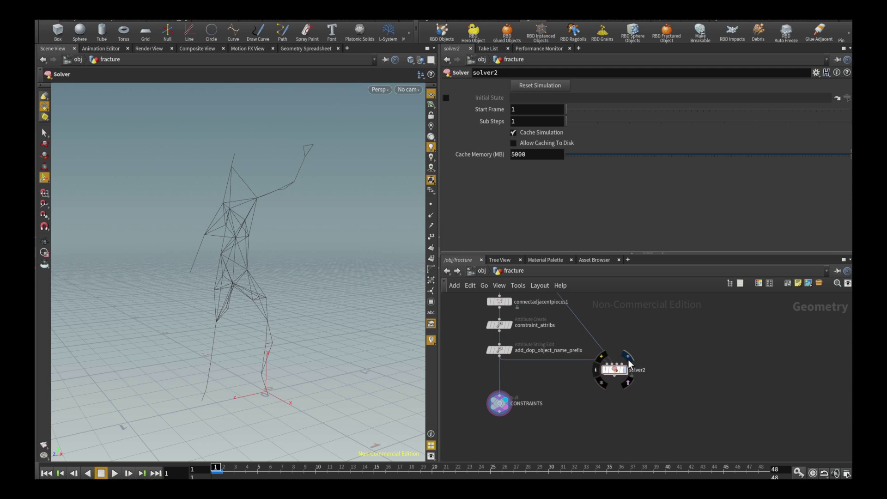
pyautogui.doubleClick(614, 371)
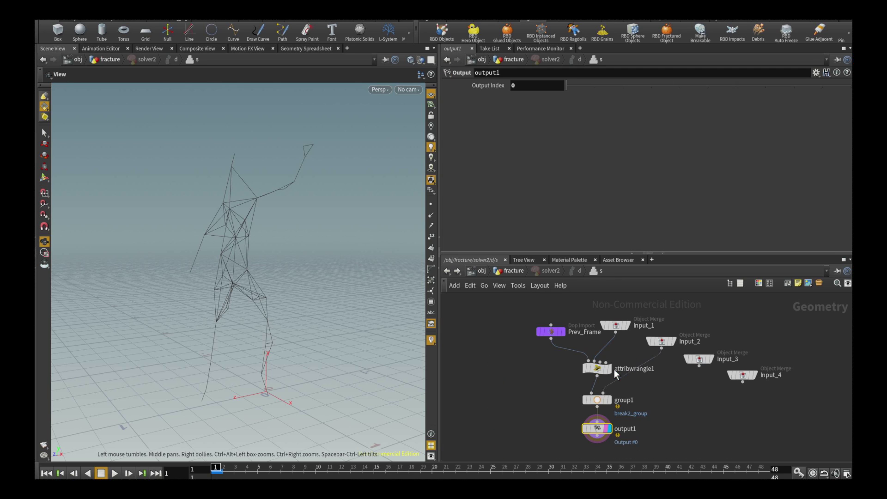
pyautogui.click(600, 368)
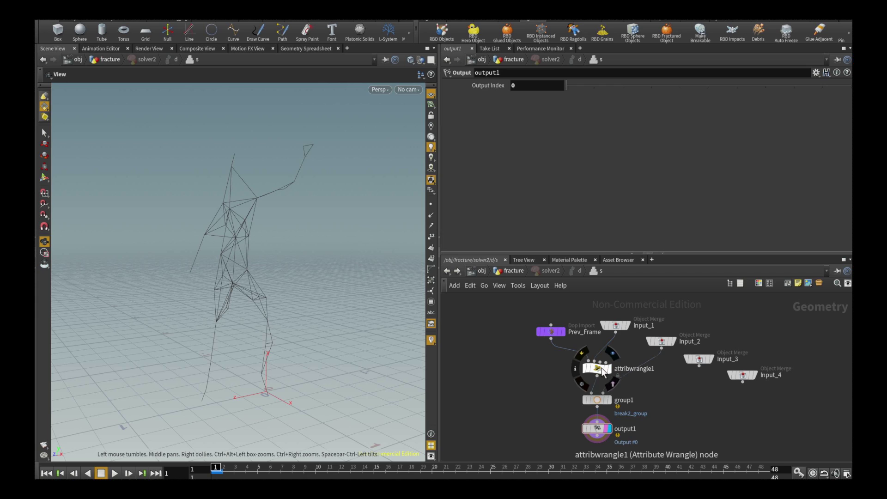
pyautogui.click(597, 399)
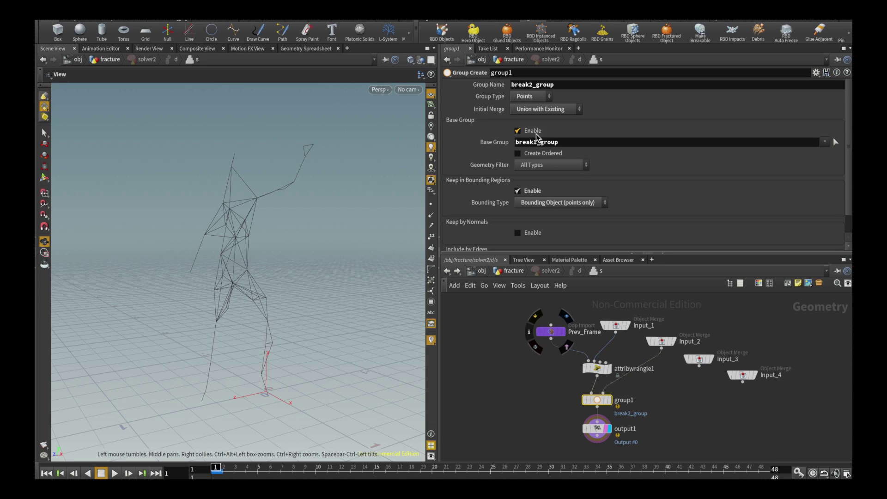
pyautogui.press('BackSpace')
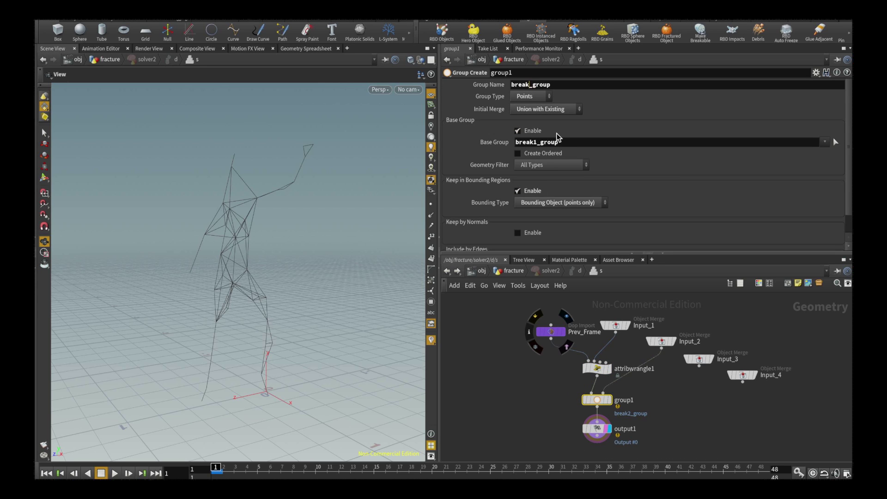
pyautogui.write('3')
pyautogui.press('Return')
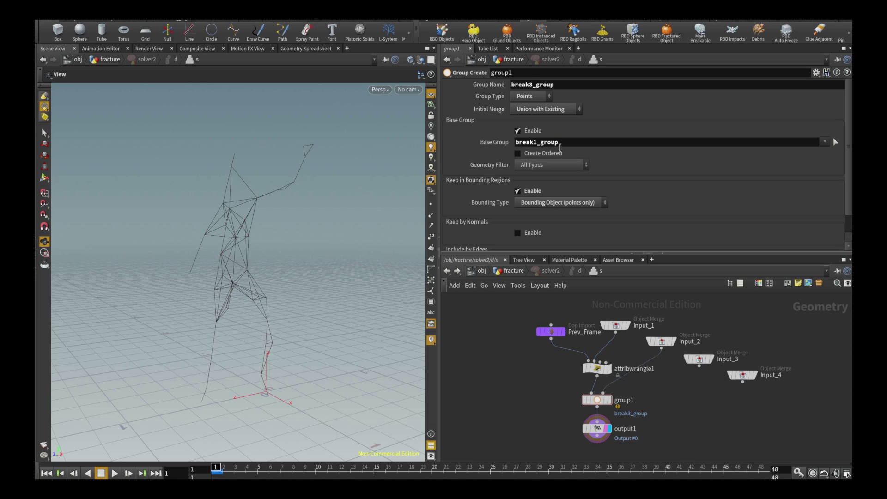
pyautogui.doubleClick(560, 146)
pyautogui.press('BackSpace')
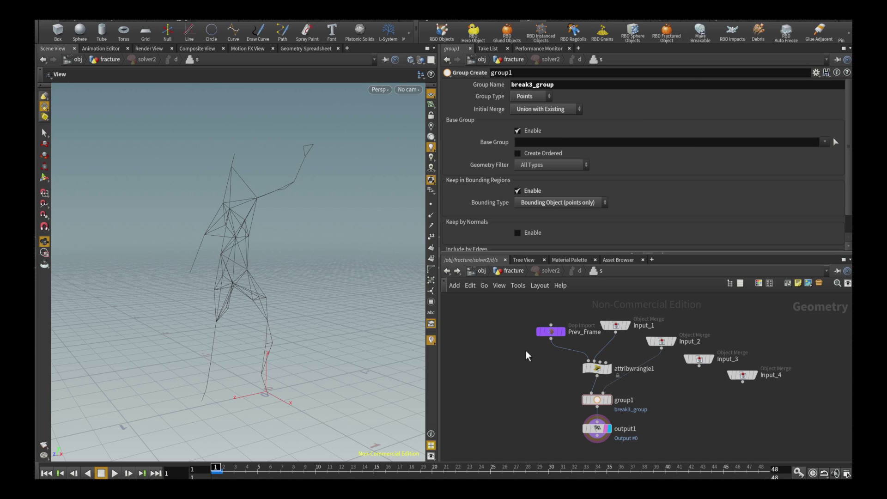
pyautogui.click(596, 427)
pyautogui.click(514, 271)
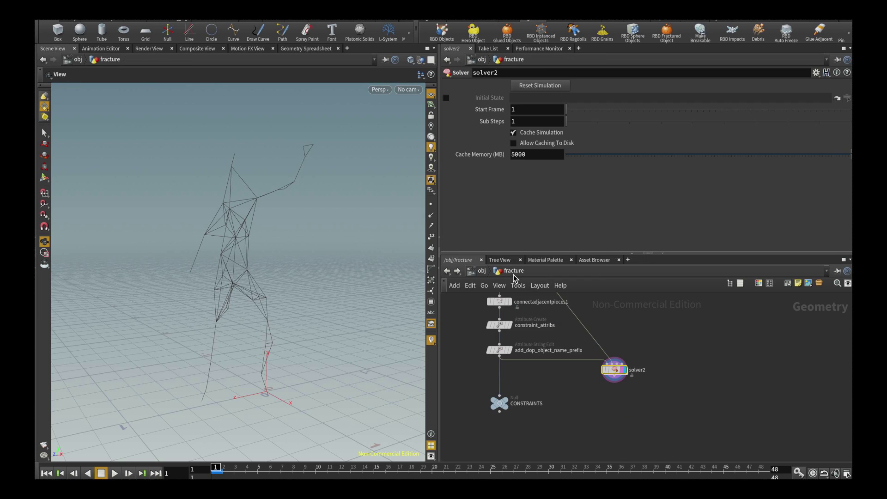
# Add a Delete node below solver2, wire it to solver2's output, and set its group to break3_group.
pyautogui.click(583, 416)
pyautogui.press('Tab')
pyautogui.press('Escape')
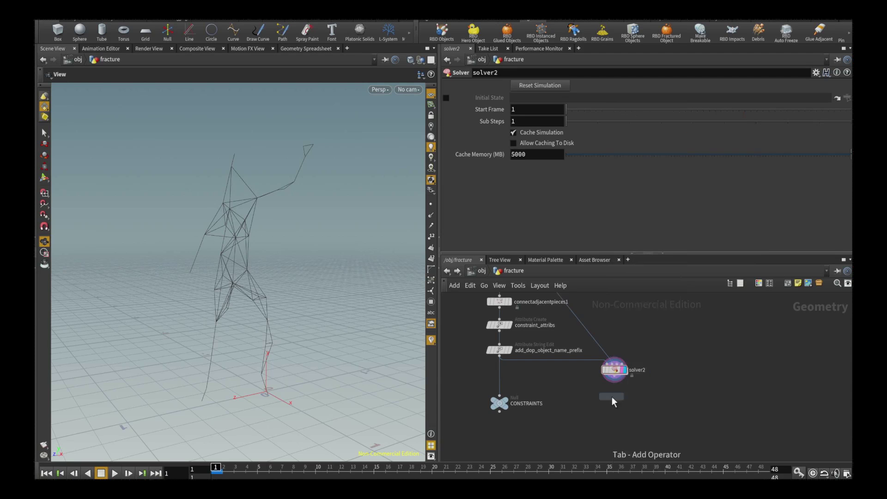
pyautogui.click(614, 396)
pyautogui.click(614, 383)
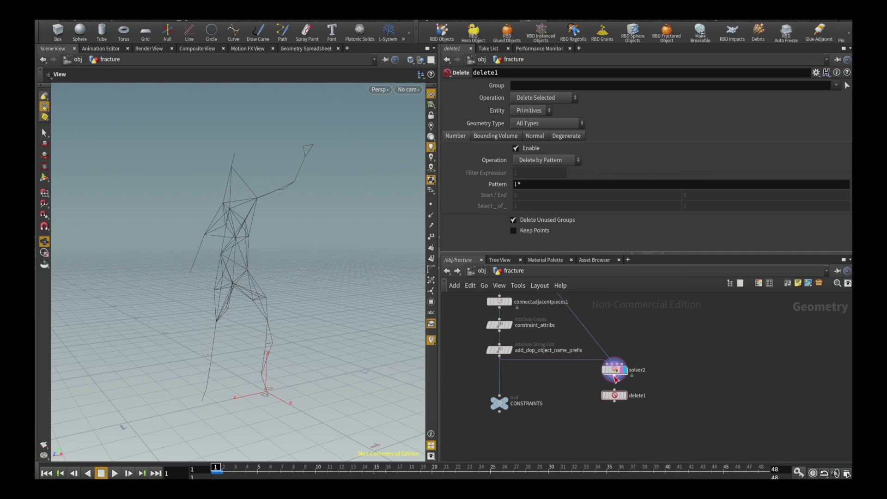
pyautogui.click(614, 391)
pyautogui.click(613, 396)
pyautogui.click(836, 85)
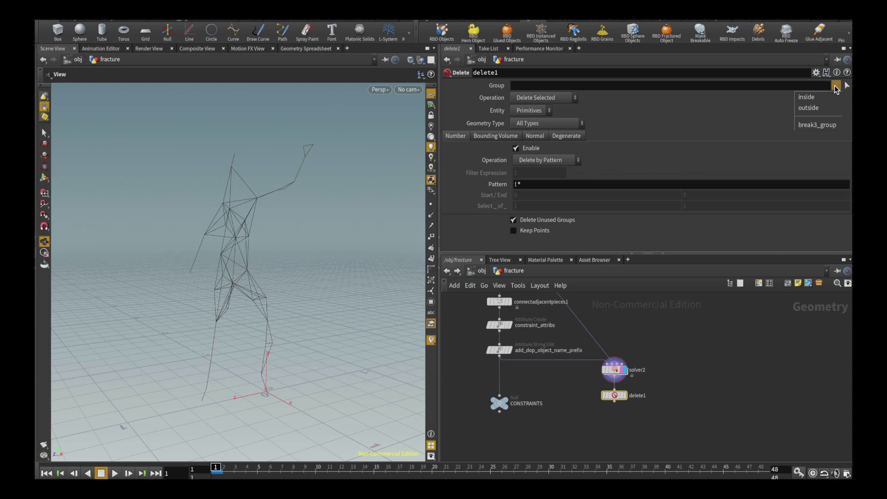
pyautogui.click(823, 126)
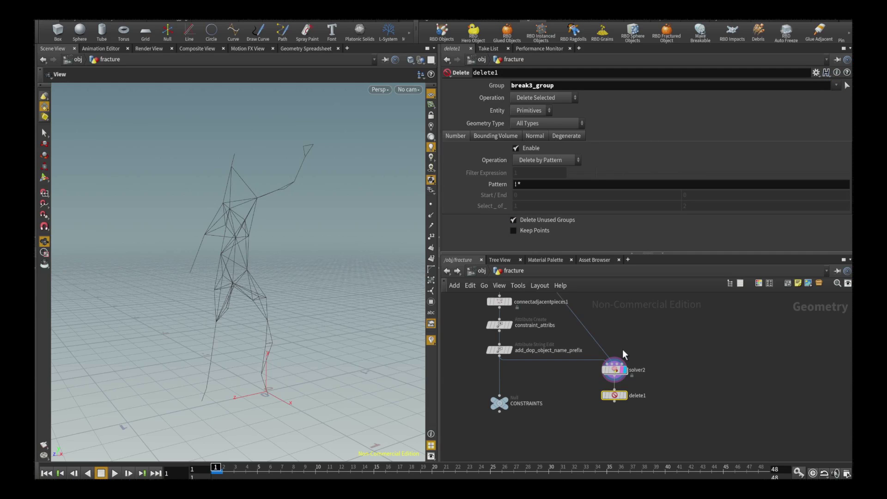
# Insert a Group Promote node between solver2 and delete1 that converts break3_group to primitives.
pyautogui.moveTo(616, 396); pyautogui.dragTo(617, 415)
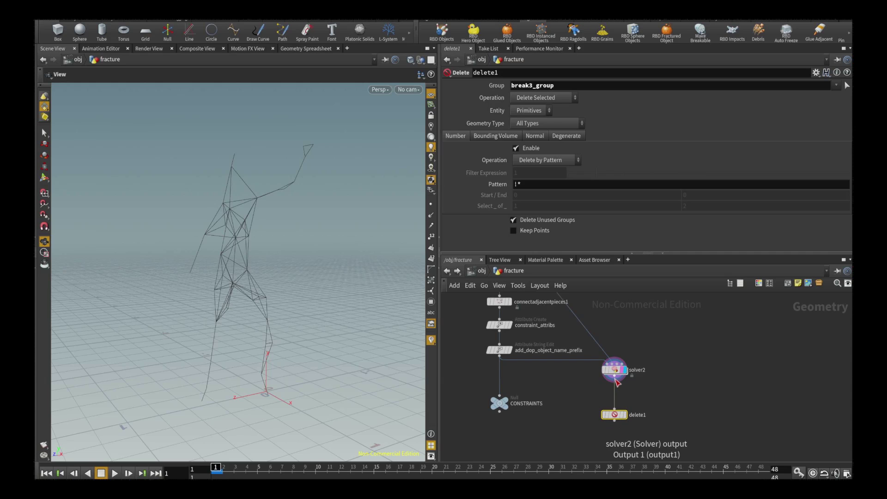
pyautogui.press('Tab')
pyautogui.write('grou')
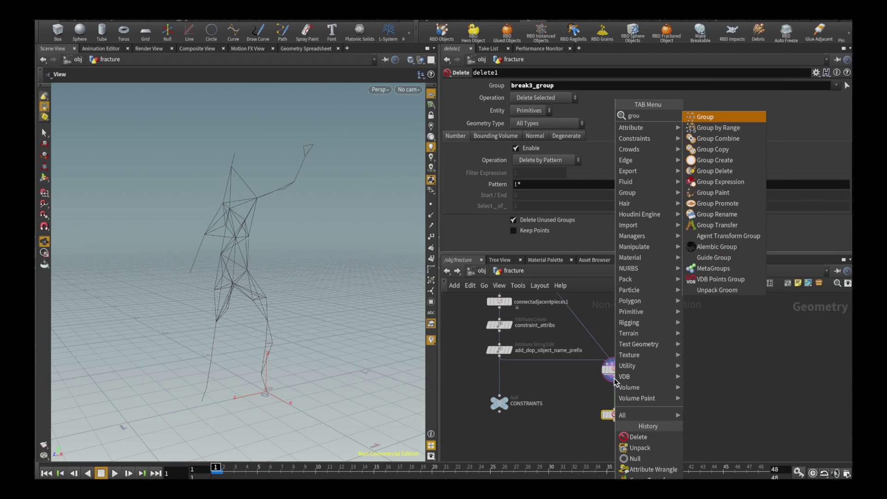
pyautogui.write('p prom')
pyautogui.press('Return')
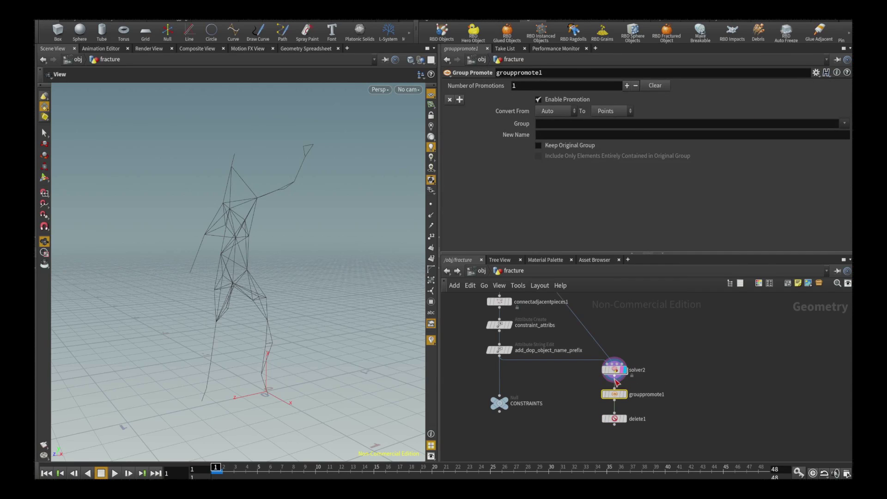
pyautogui.click(610, 123)
pyautogui.click(845, 124)
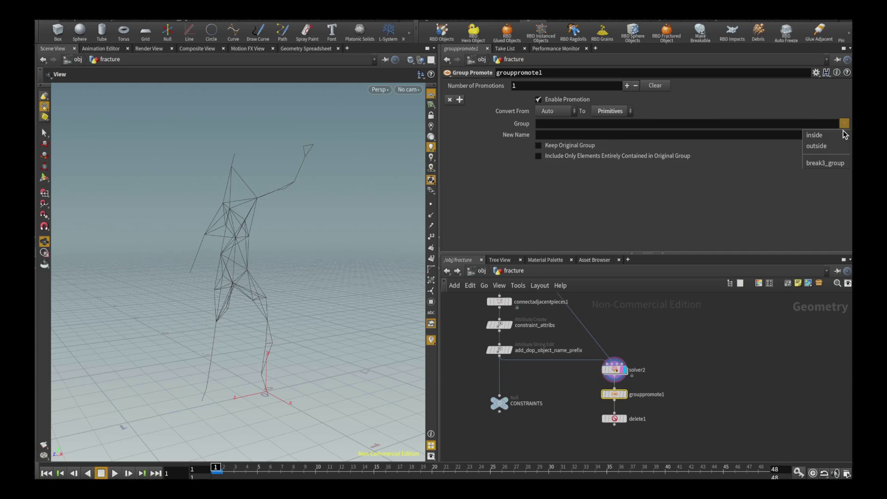
pyautogui.click(825, 163)
# Display delete1's result, play the animation to check the constraint removal, and return to frame 1.
pyautogui.moveTo(612, 424)
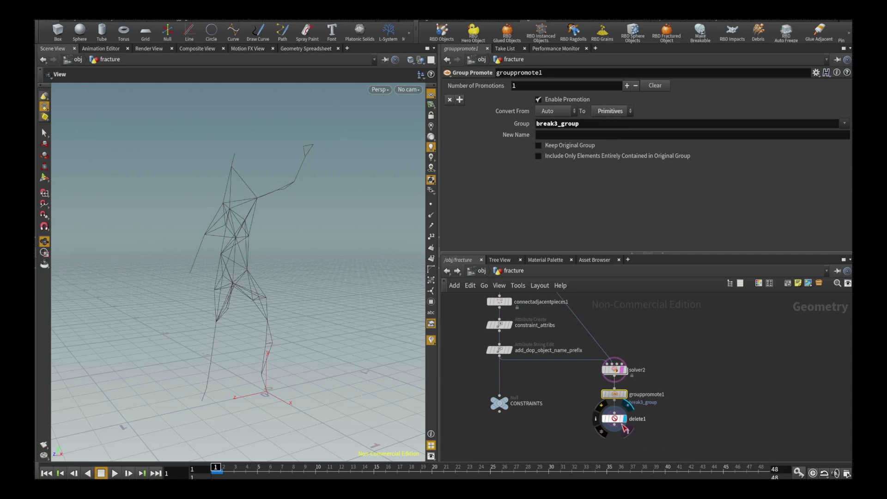
pyautogui.click(612, 424)
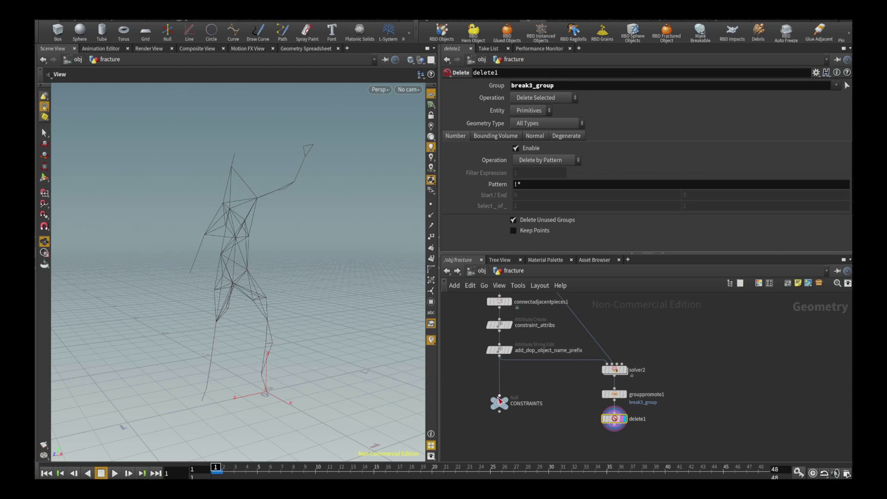
pyautogui.click(115, 473)
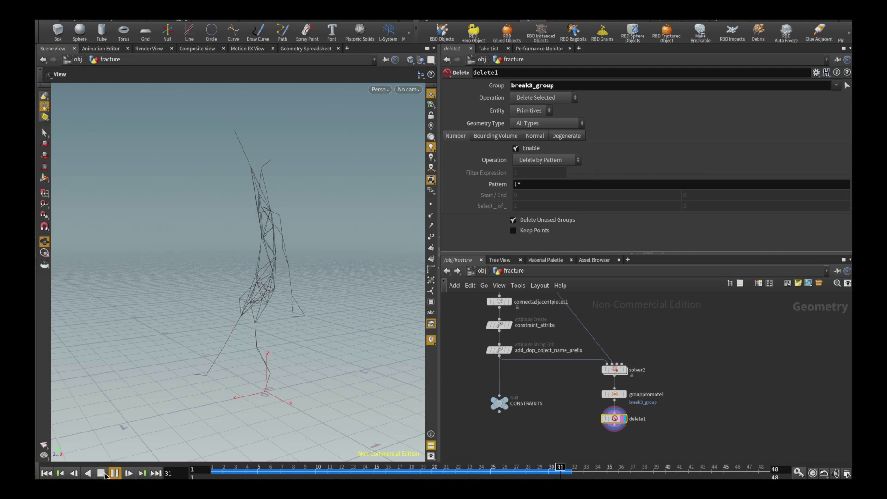
pyautogui.click(103, 473)
pyautogui.click(46, 473)
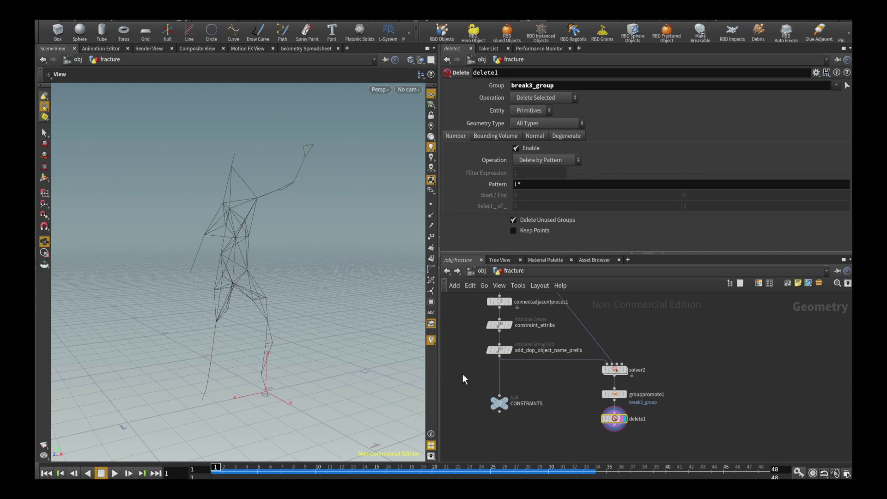
# Select group1 inside solver2 and play the animation to frame 30 to examine which constraint points get grouped.
pyautogui.click(614, 395)
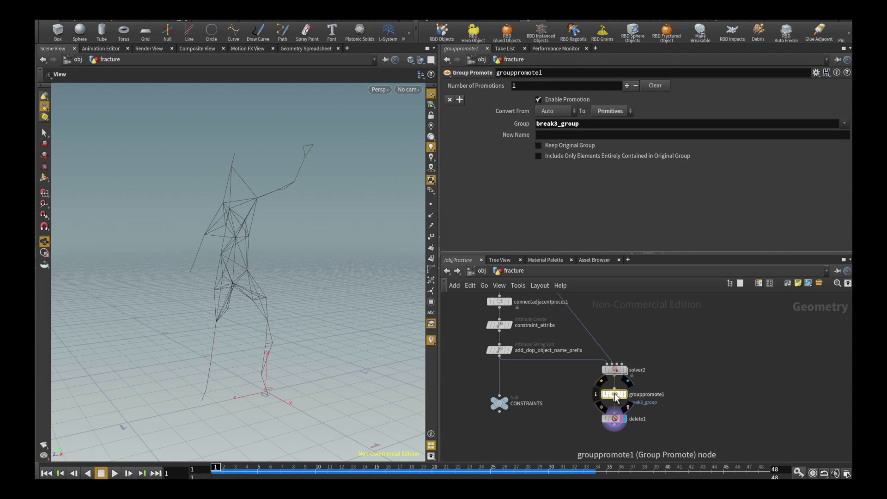
pyautogui.doubleClick(615, 370)
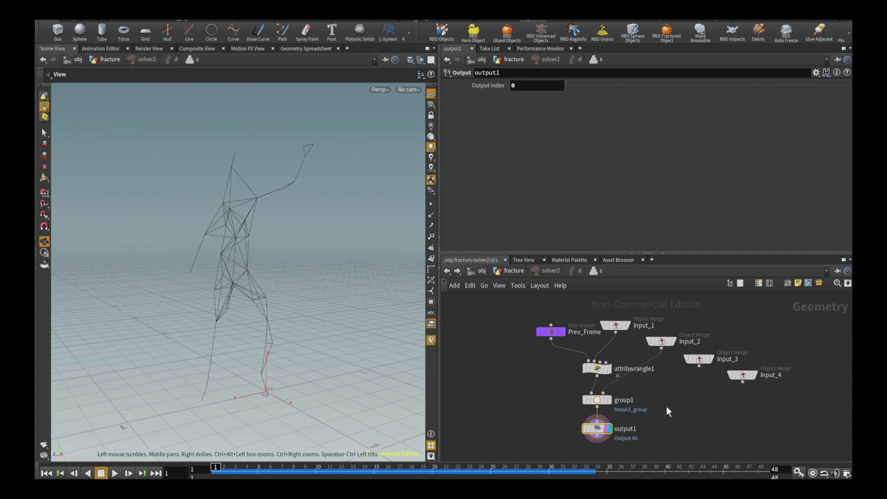
pyautogui.moveTo(666, 408); pyautogui.dragTo(652, 388, button='middle')
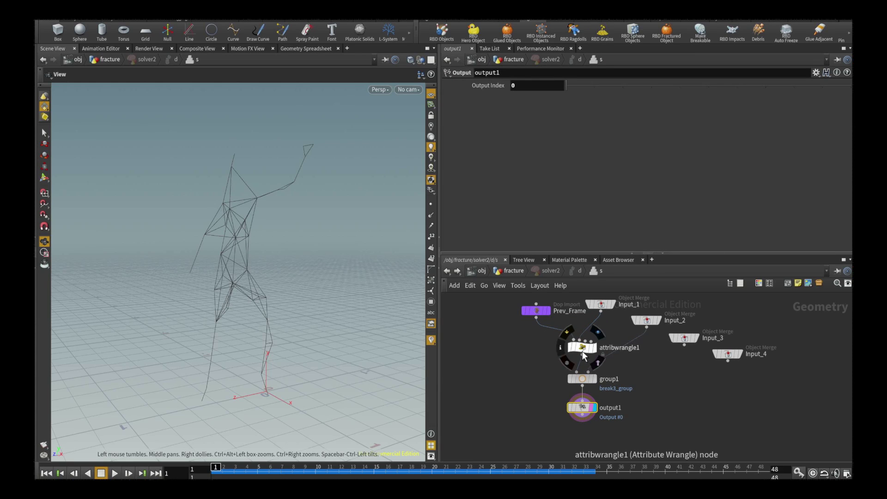
pyautogui.click(584, 378)
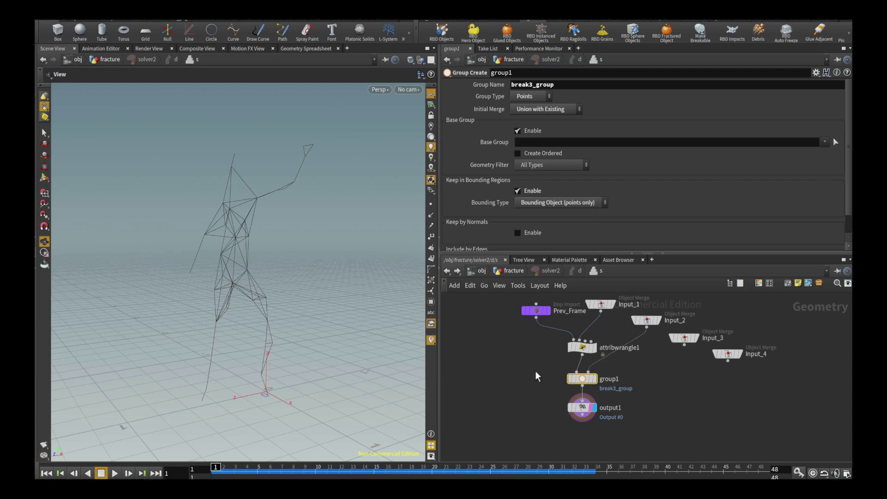
pyautogui.click(115, 473)
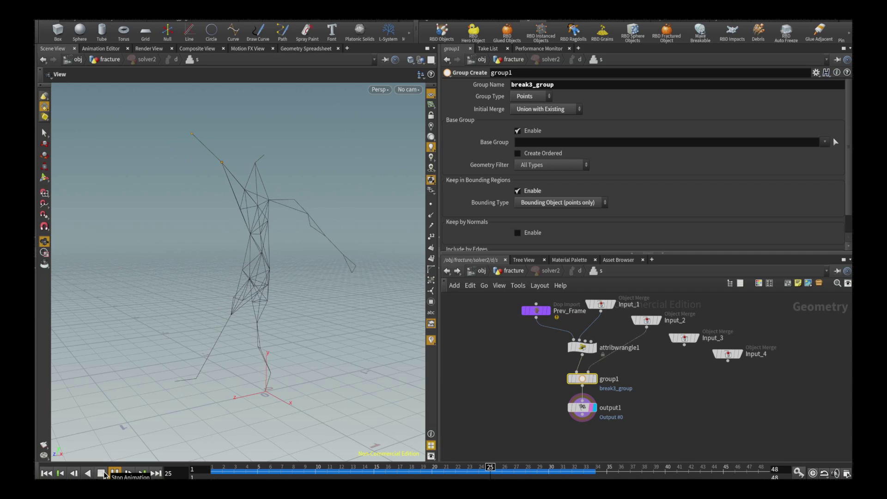
pyautogui.click(101, 473)
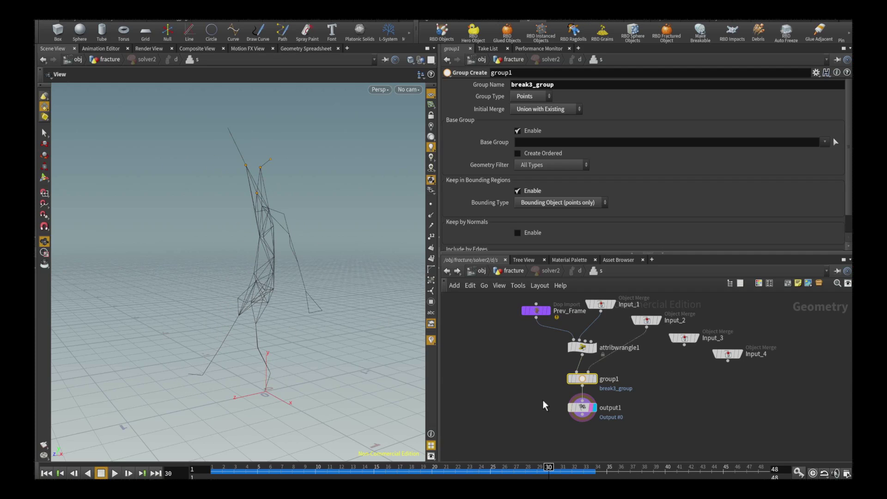
# Return to the fracture network at frame 30 and inspect grouppromote1's node information and the delete1 settings.
pyautogui.click(583, 406)
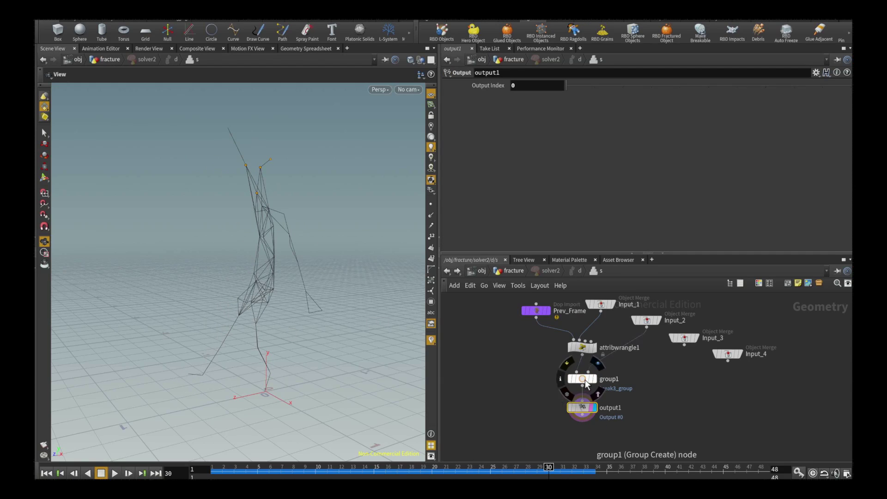
pyautogui.click(584, 379)
pyautogui.click(582, 407)
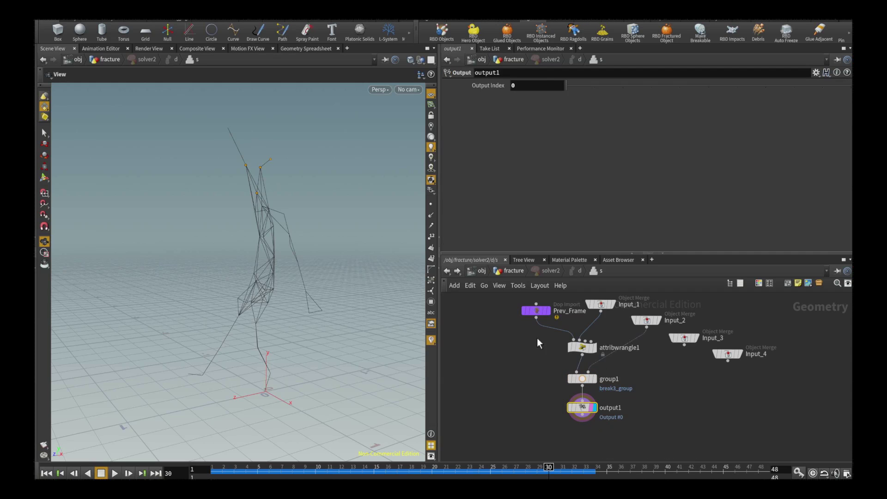
pyautogui.click(521, 273)
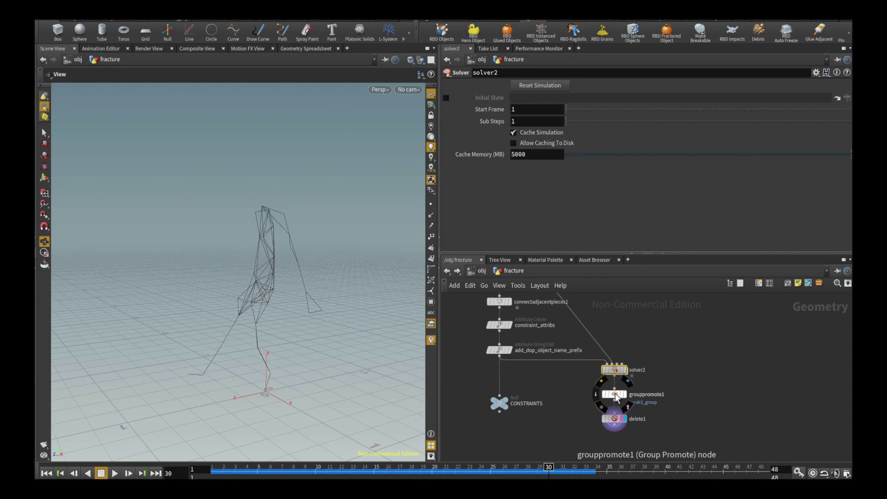
pyautogui.middleClick(614, 394)
pyautogui.click(614, 394)
pyautogui.click(614, 419)
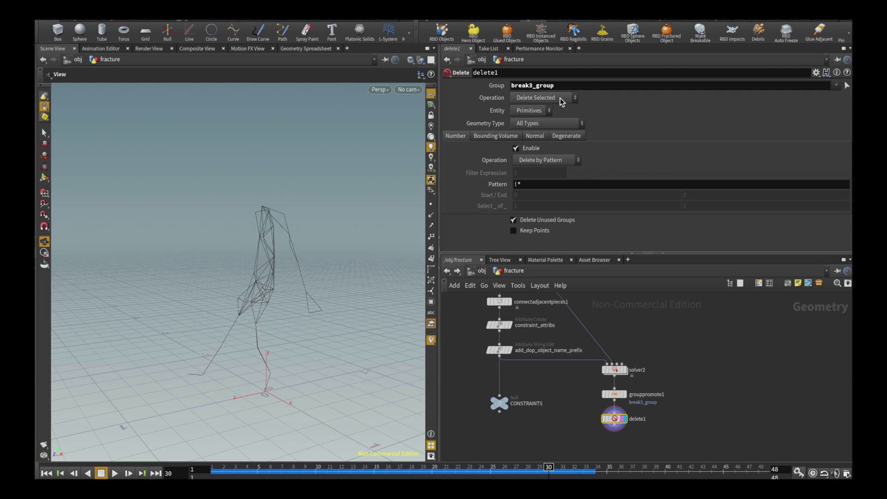
# Compare the settings of grouppromote1 and delete1, and return the animation to frame 1.
pyautogui.click(614, 394)
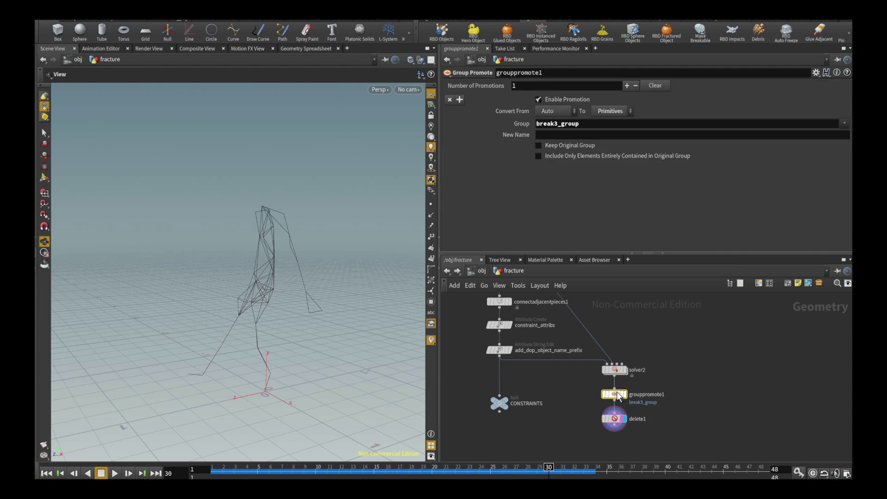
pyautogui.click(615, 420)
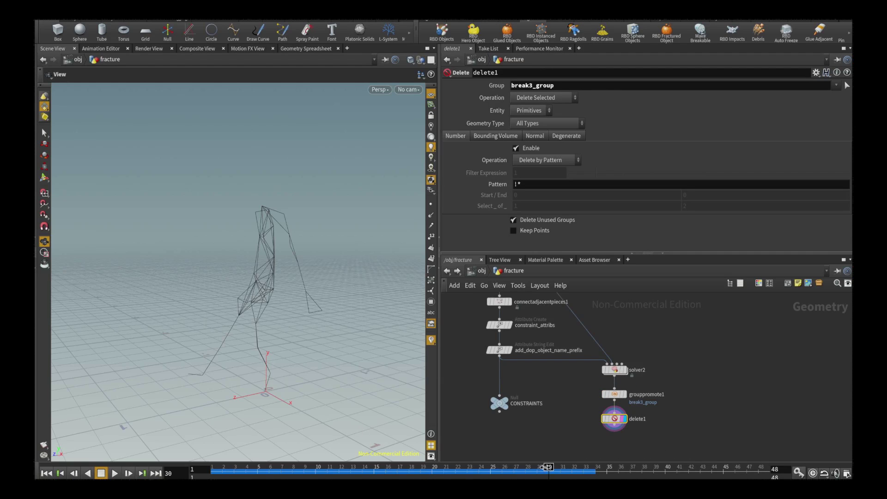
pyautogui.moveTo(546, 467); pyautogui.dragTo(216, 471)
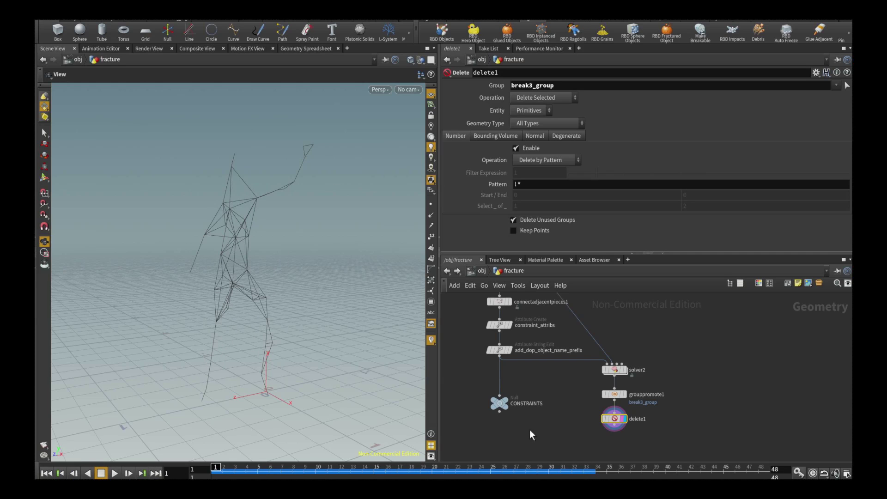
pyautogui.click(581, 435)
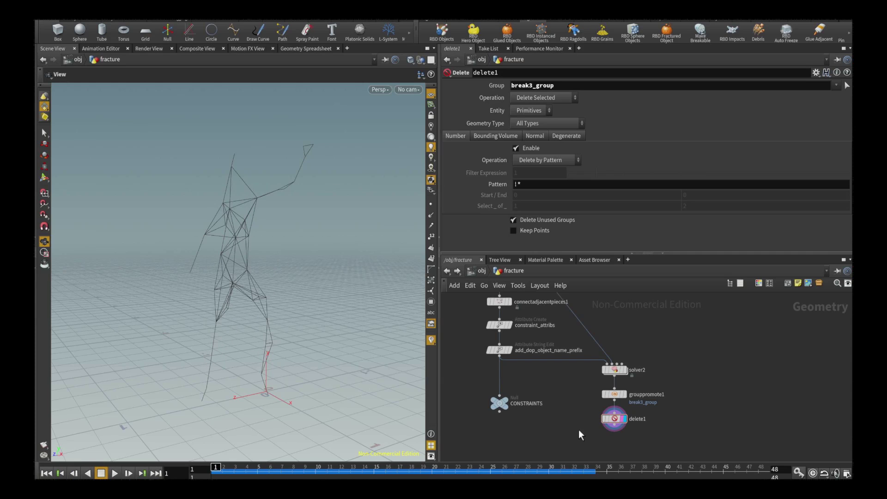
# Wire grouppromote1's output into the CONSTRAINTS null and place the null lower, level with delete1.
pyautogui.click(614, 401)
pyautogui.click(502, 389)
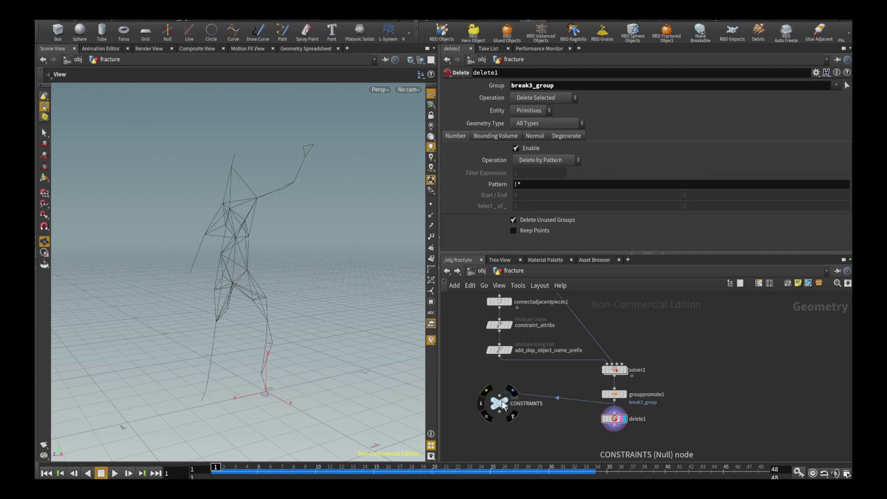
pyautogui.moveTo(502, 400); pyautogui.dragTo(501, 417)
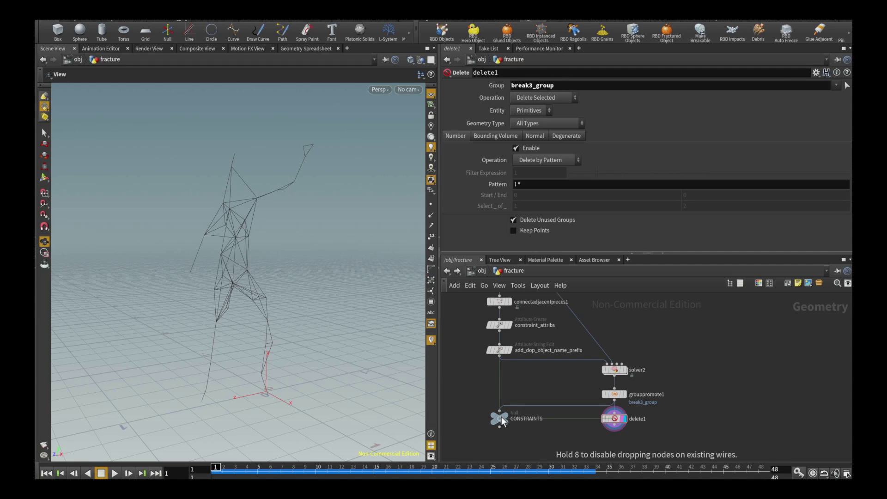
# Rename the delete1 node as visualize.
pyautogui.doubleClick(636, 419)
pyautogui.write('visua')
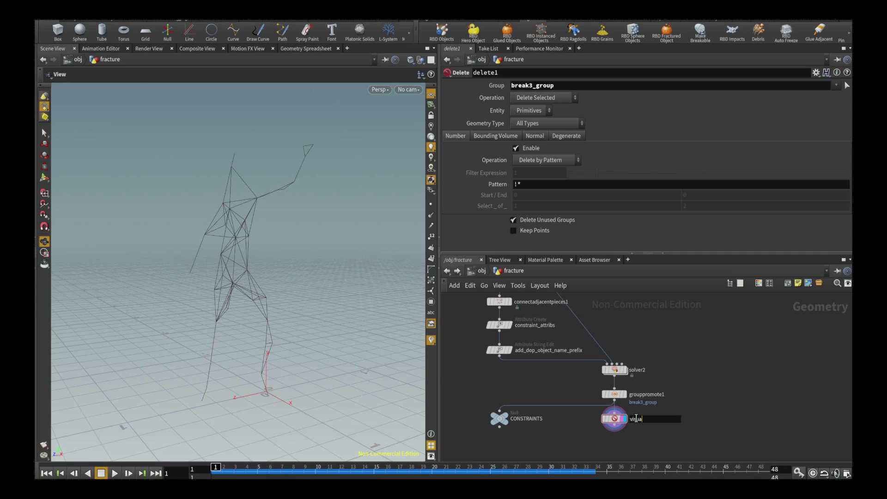
pyautogui.write('lize')
pyautogui.press('Return')
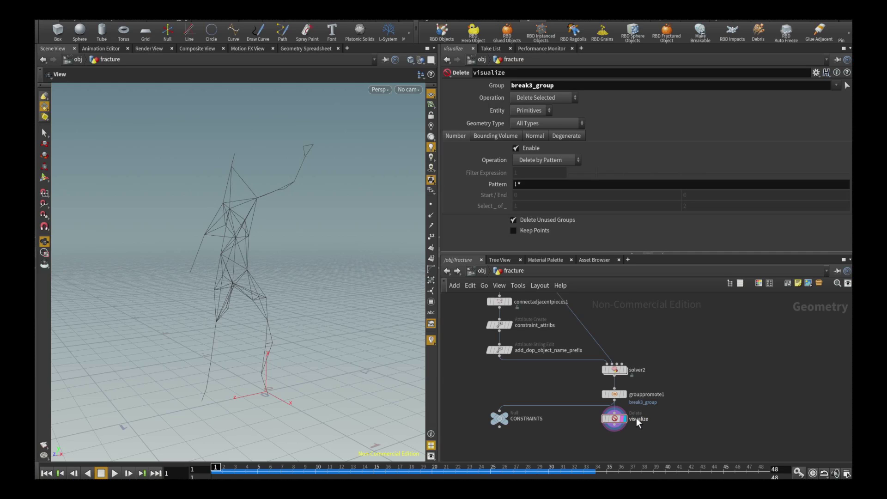
# Display the CONSTRAINTS null's result and select that node.
pyautogui.moveTo(554, 423); pyautogui.dragTo(610, 387, button='middle')
pyautogui.scroll(-2, 609, 392)
pyautogui.moveTo(559, 338); pyautogui.dragTo(589, 403, button='middle')
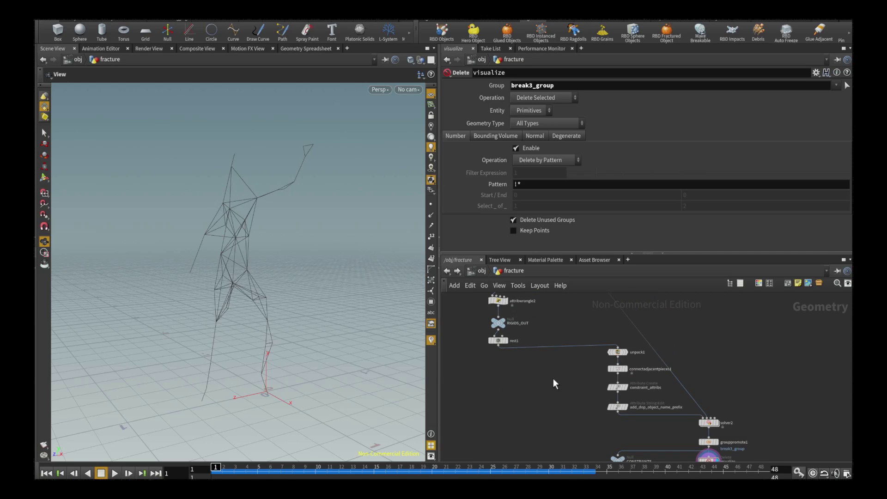
pyautogui.moveTo(552, 379); pyautogui.dragTo(544, 351, button='middle')
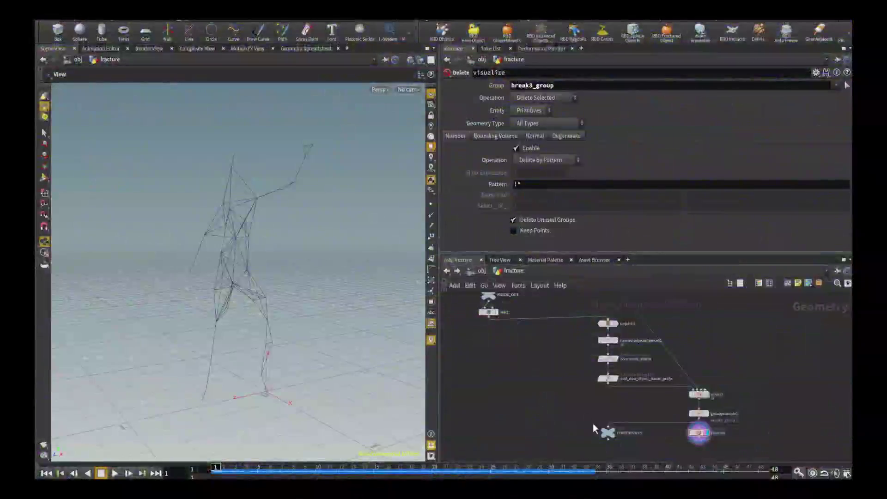
pyautogui.moveTo(609, 432)
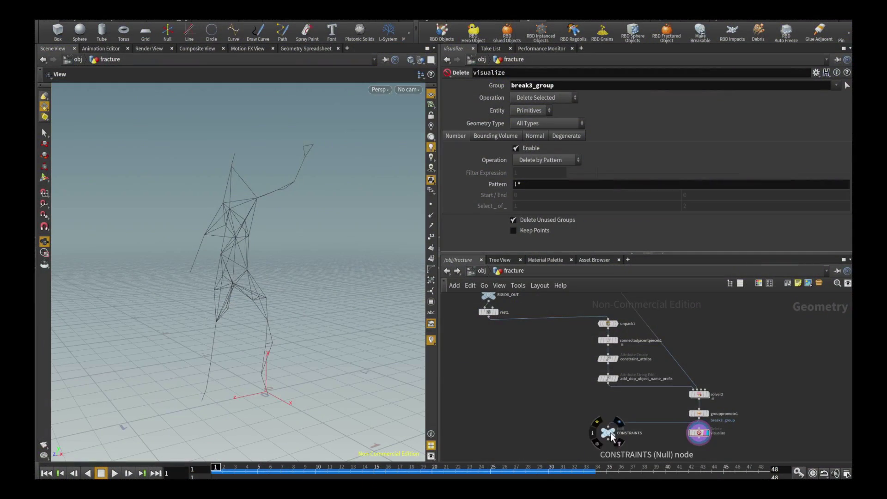
pyautogui.press('r')
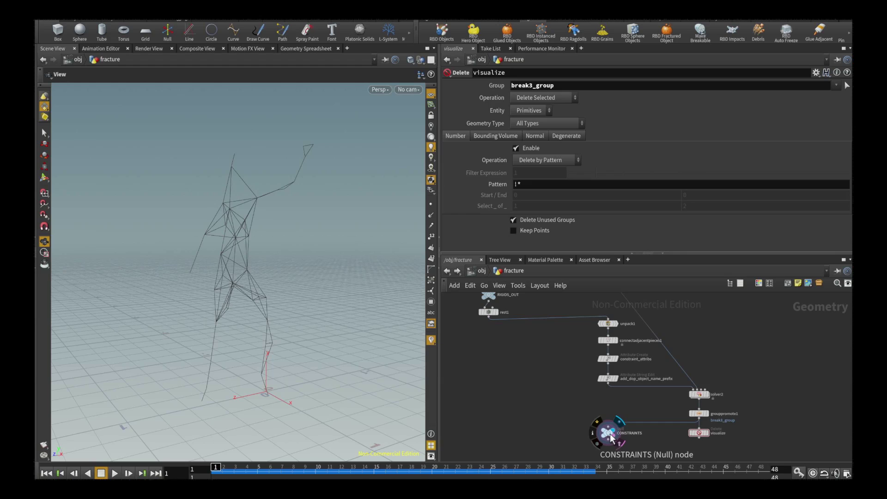
pyautogui.click(609, 434)
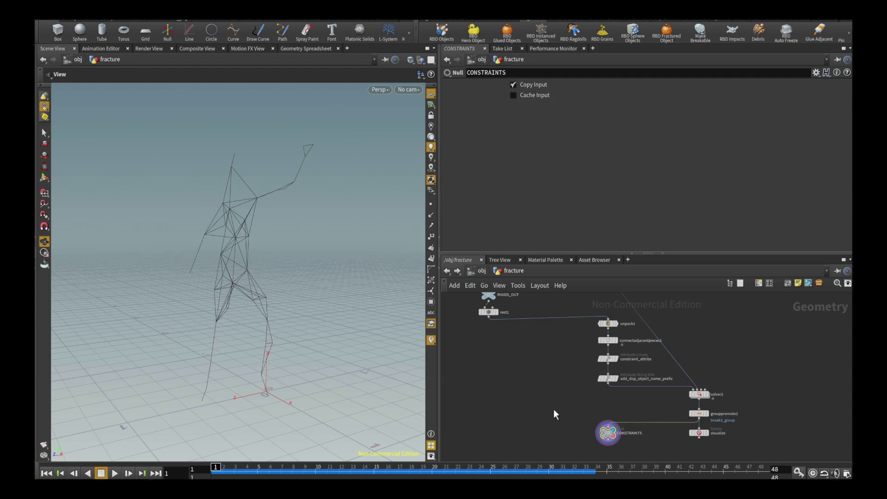
# Go up to the object level and make the fracture object unselectable in the viewport.
pyautogui.click(482, 271)
pyautogui.moveTo(564, 303)
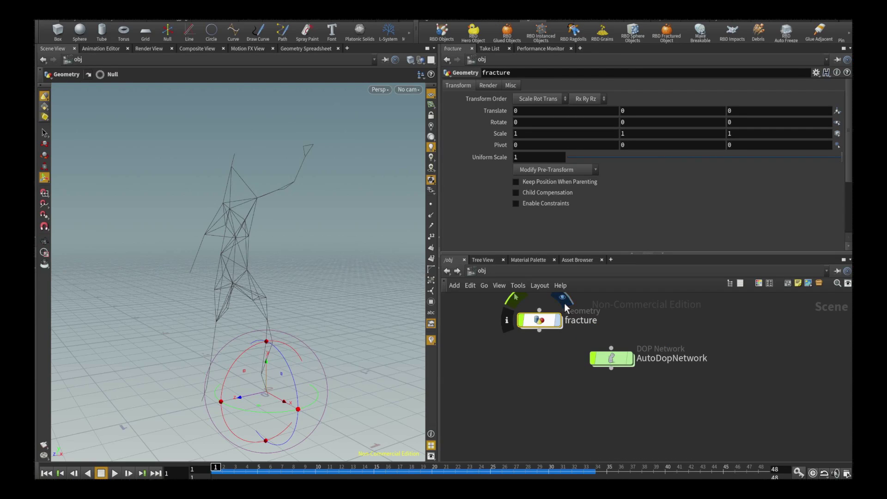
pyautogui.click(516, 296)
pyautogui.click(539, 323)
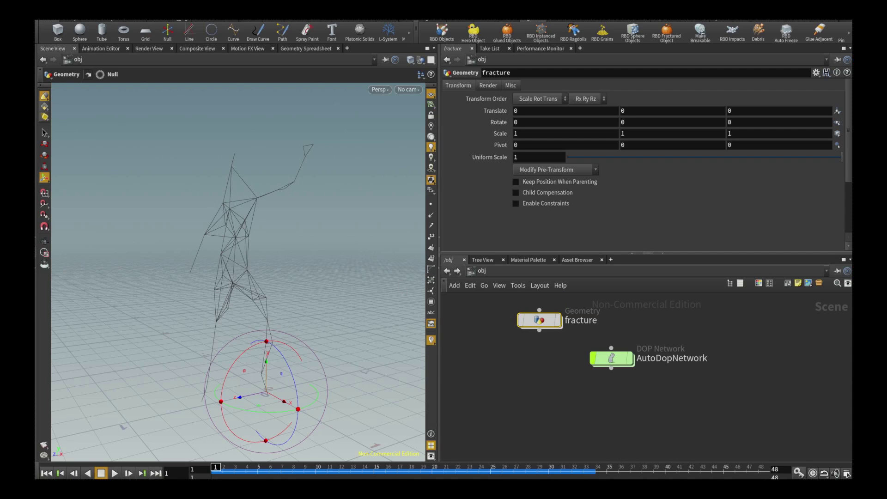
pyautogui.click(157, 11)
pyautogui.moveTo(215, 30)
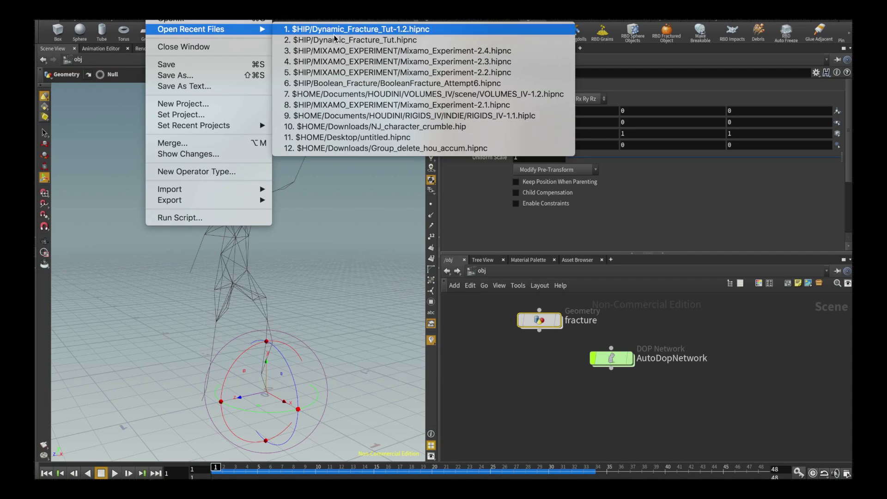
pyautogui.click(335, 30)
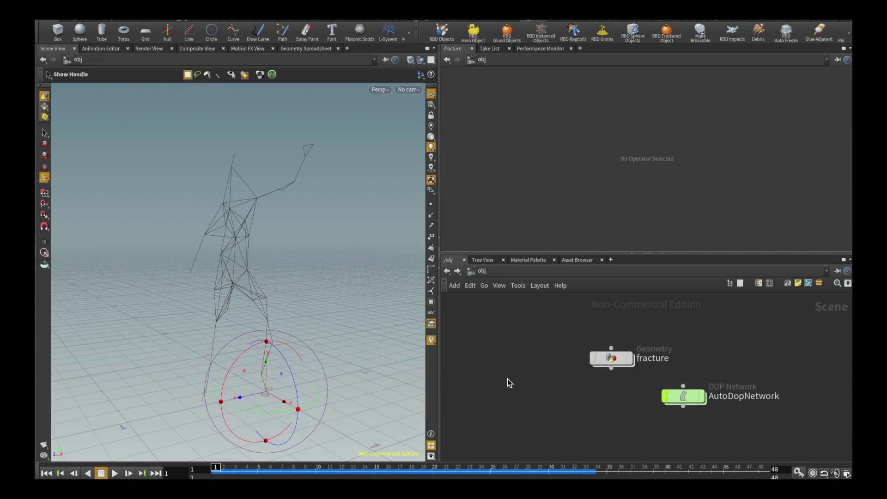
# Turn on the display of AutoDopNetwork and enter its network.
pyautogui.click(689, 400)
pyautogui.press('r')
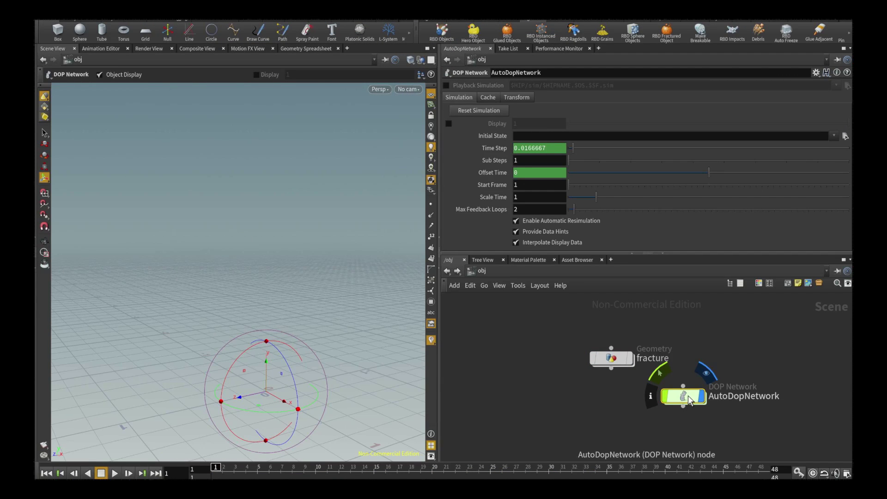
pyautogui.doubleClick(689, 399)
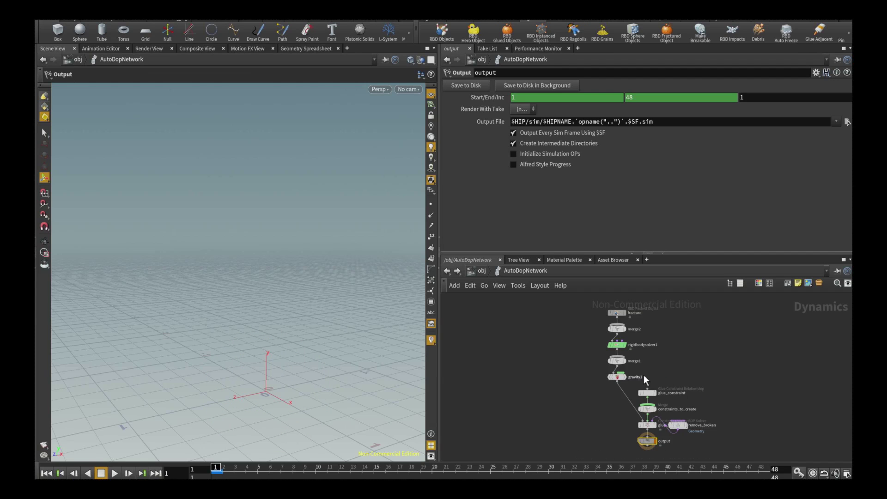
# Set the SOP path of the fracture RBD Packed Object to /obj/fracture/RIGIDS_OUT.
pyautogui.click(620, 312)
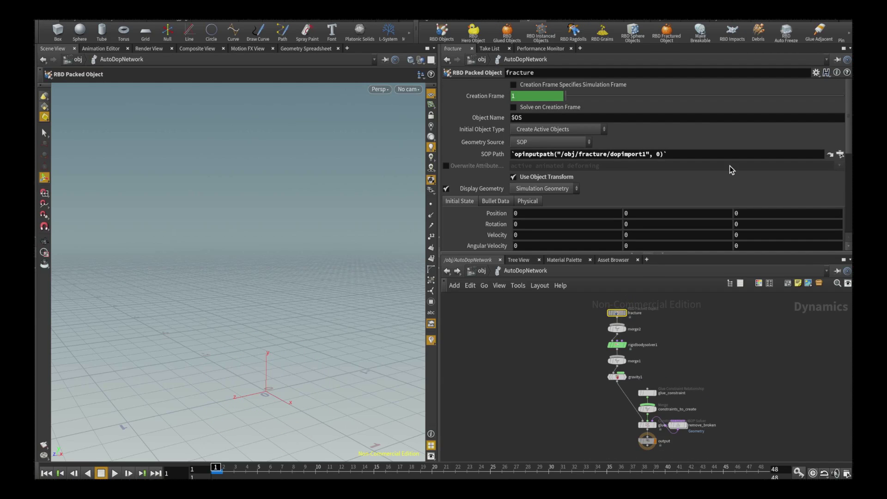
pyautogui.click(840, 155)
pyautogui.click(745, 100)
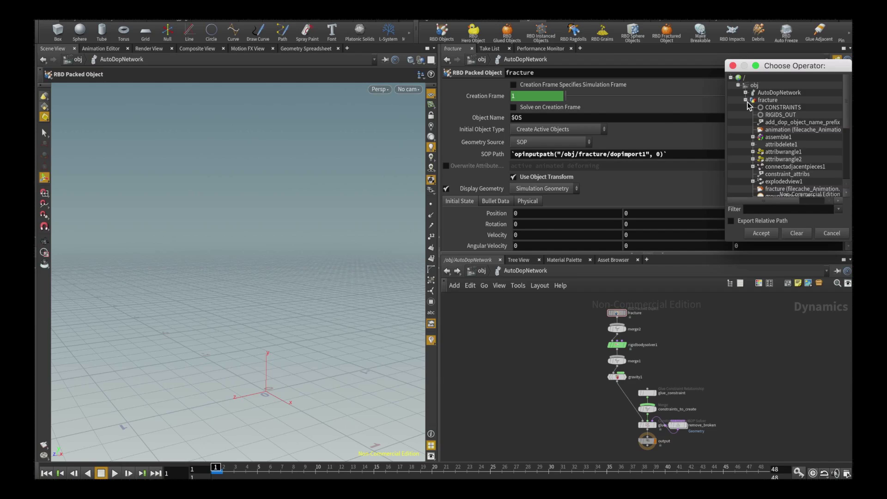
pyautogui.doubleClick(767, 114)
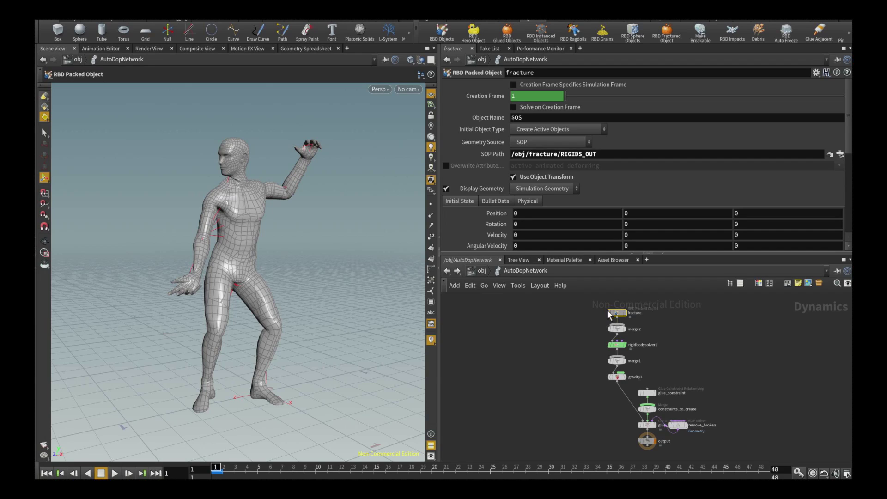
# Move the fracture and merge2 nodes aside and disconnect merge2 from rigidbodysolver1.
pyautogui.click(616, 344)
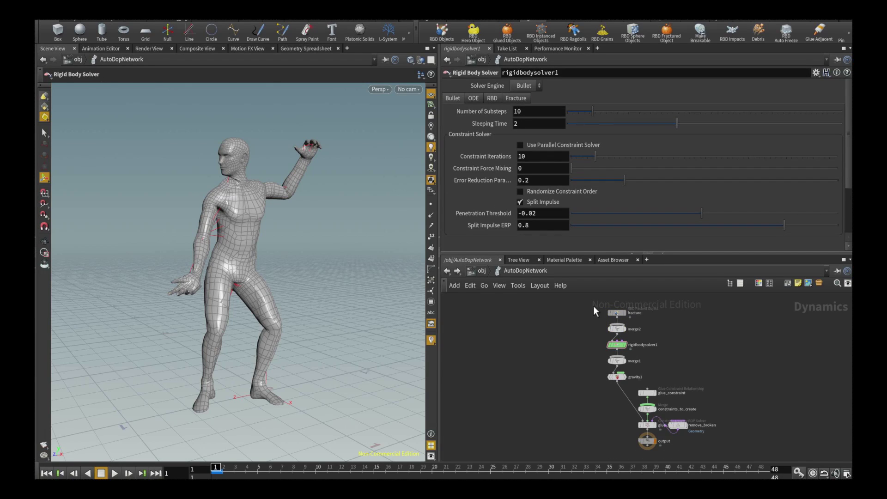
pyautogui.moveTo(615, 328); pyautogui.dragTo(554, 329)
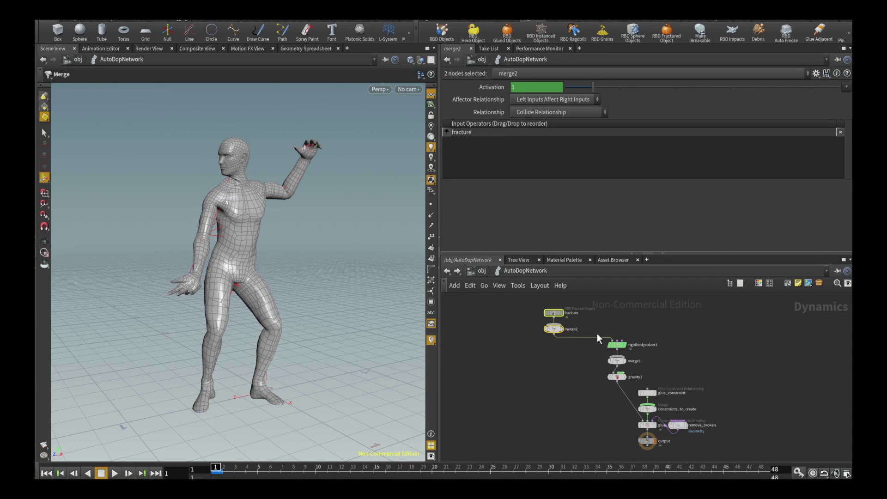
pyautogui.moveTo(621, 349); pyautogui.dragTo(599, 335)
pyautogui.press('y')
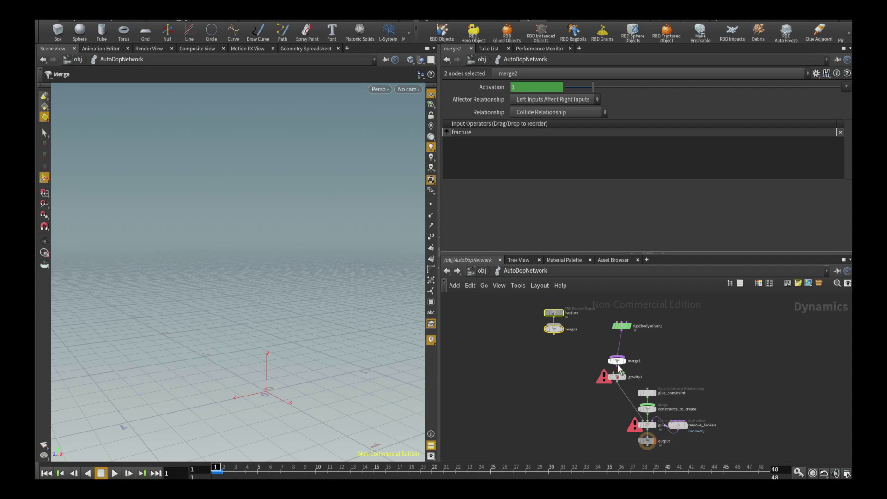
# Delete the merge1 node between rigidbodysolver1 and gravity1, keeping fracture and merge2.
pyautogui.moveTo(618, 364); pyautogui.dragTo(623, 349)
pyautogui.press('Delete')
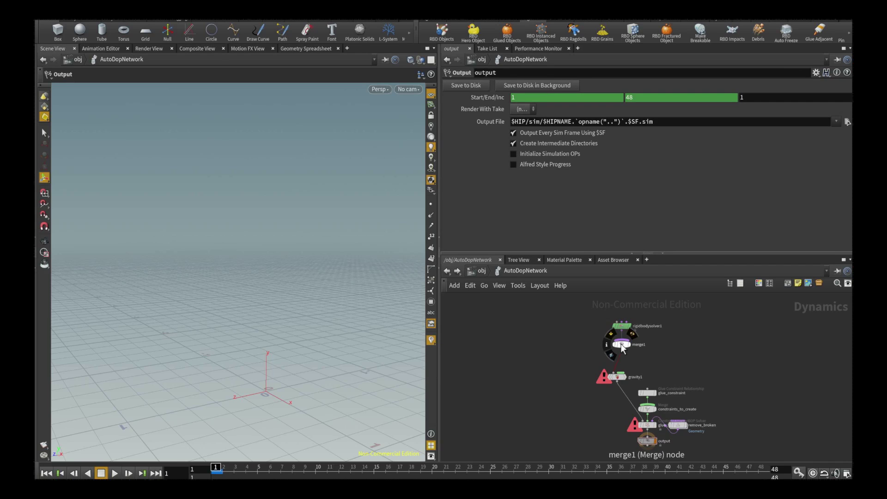
pyautogui.hotkey('ctrl', 'z')
pyautogui.click(621, 345)
pyautogui.press('Delete')
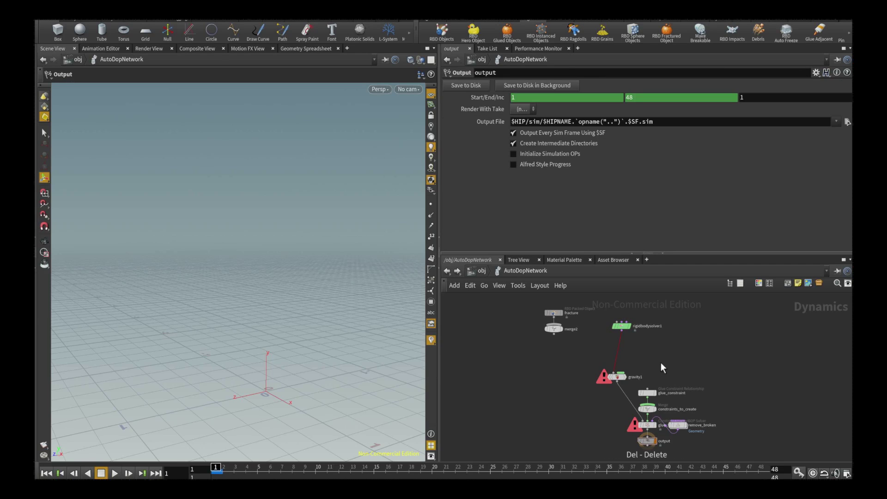
# Move gravity1 down to make room and add a Multiple Solver node above it.
pyautogui.moveTo(617, 376); pyautogui.dragTo(617, 398)
pyautogui.press('Tab')
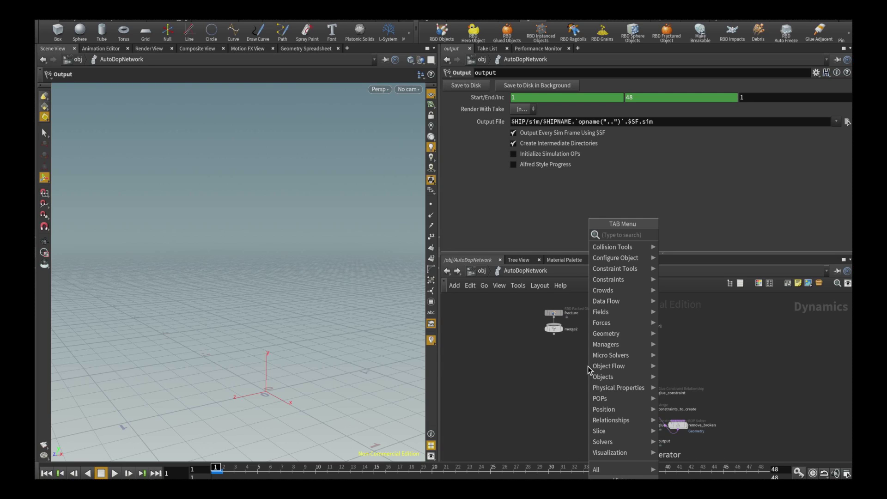
pyautogui.write('multiple')
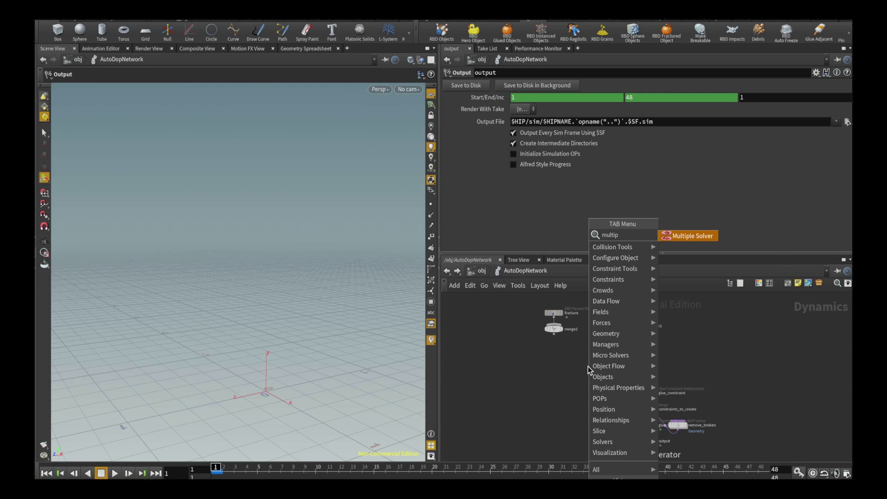
pyautogui.press('Return')
pyautogui.click(589, 367)
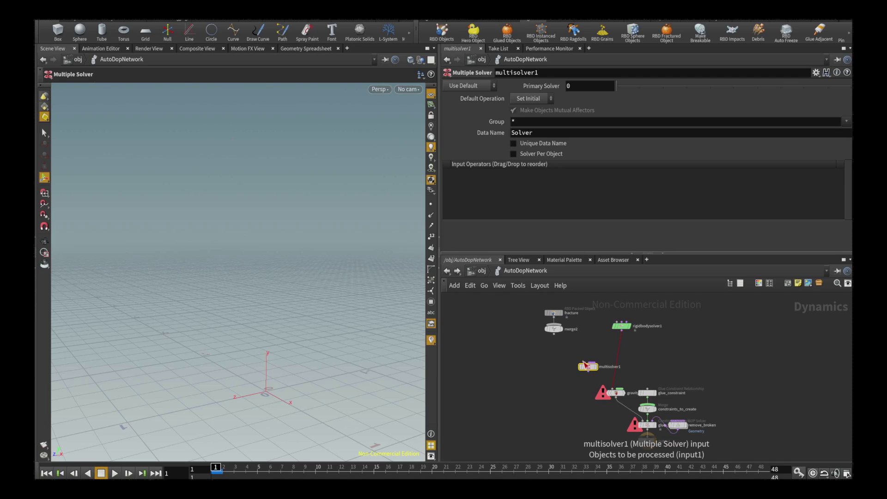
# Wire merge2 and rigidbodysolver1, in that order, into multisolver1, and connect multisolver1's output to gravity1.
pyautogui.click(585, 364)
pyautogui.click(553, 334)
pyautogui.click(586, 363)
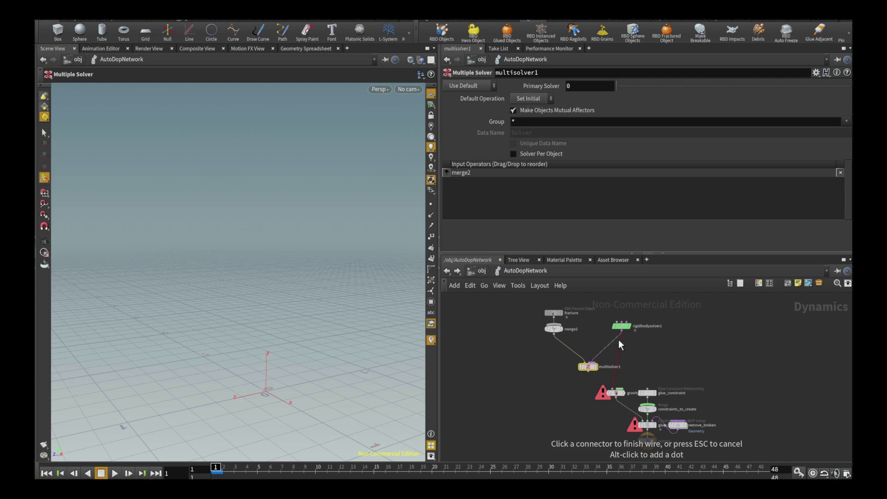
pyautogui.click(620, 338)
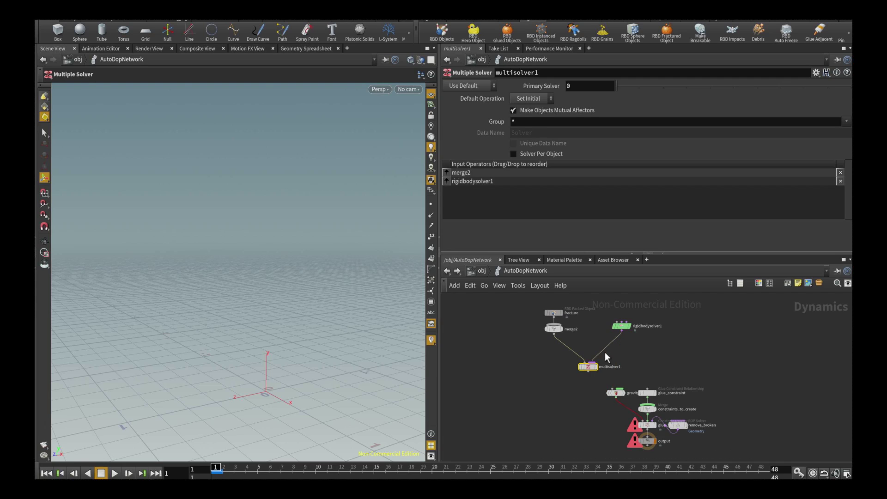
pyautogui.click(589, 372)
pyautogui.click(610, 388)
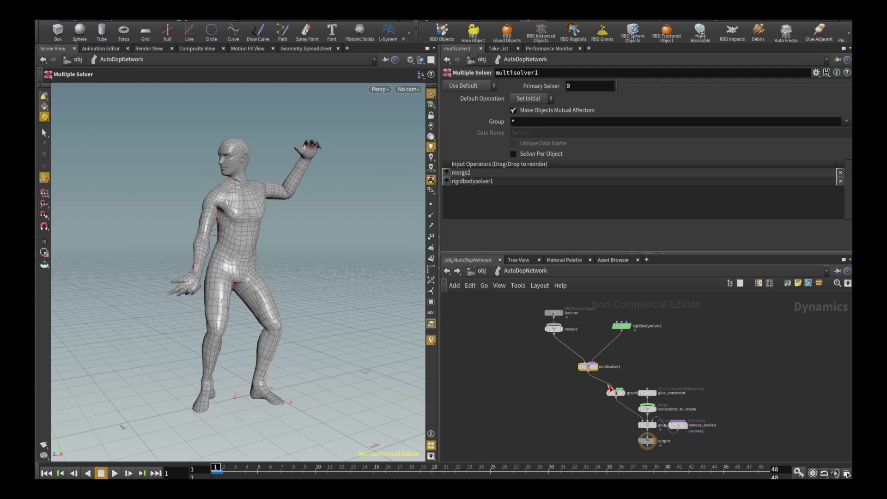
pyautogui.click(664, 362)
pyautogui.moveTo(557, 387); pyautogui.dragTo(556, 382, button='middle')
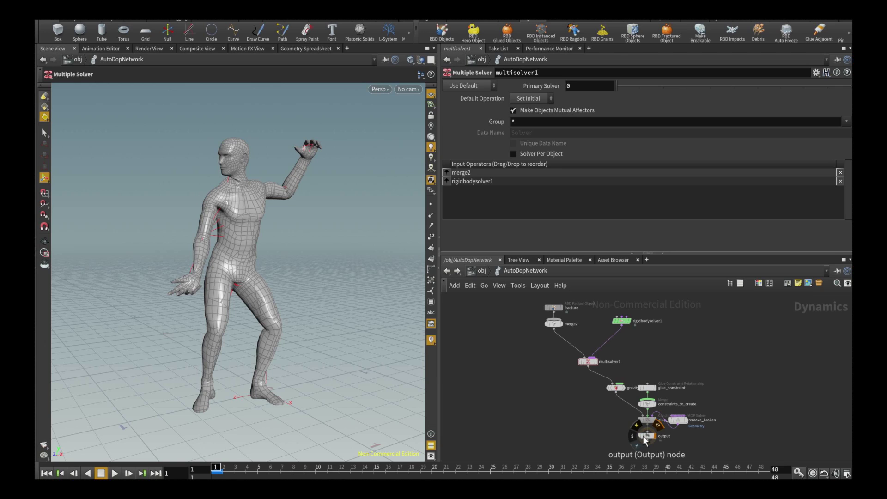
pyautogui.moveTo(721, 446); pyautogui.dragTo(716, 384, button='middle')
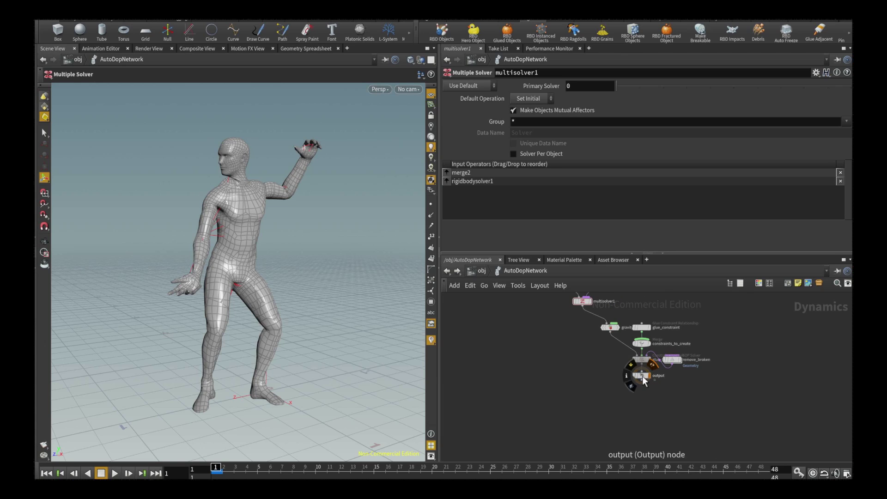
# Move the output node down and insert a Merge node between glue_fracture and output.
pyautogui.moveTo(642, 375); pyautogui.dragTo(642, 398)
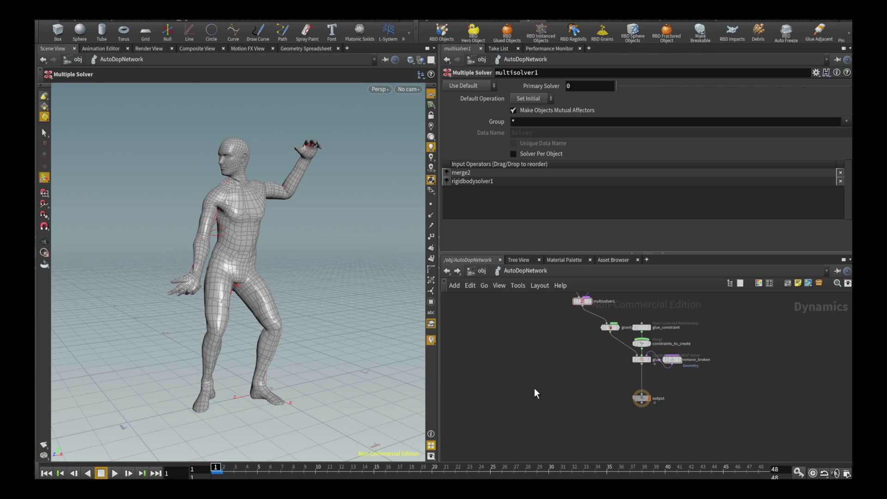
pyautogui.press('Tab')
pyautogui.write('merge')
pyautogui.press('Return')
pyautogui.click(645, 387)
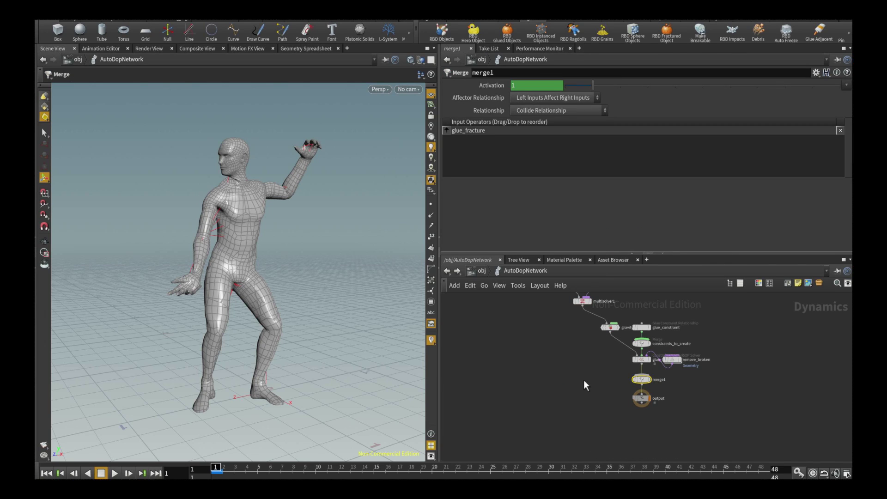
# Add a Ground Plane node beside glue_fracture and wire it into merge1.
pyautogui.press('Tab')
pyautogui.write('ground')
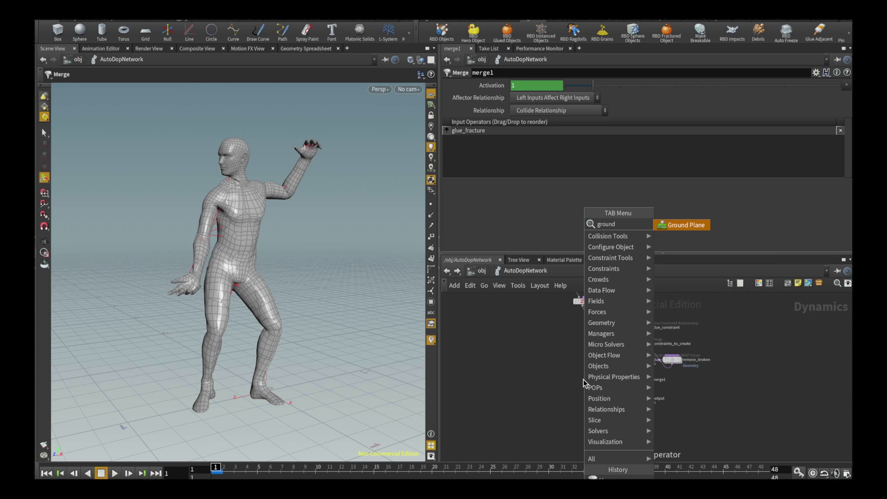
pyautogui.press('Return')
pyautogui.click(580, 358)
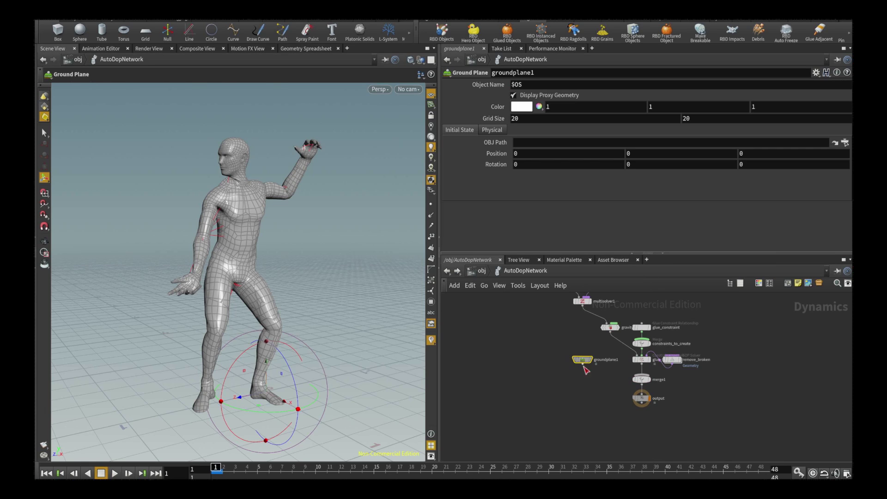
pyautogui.click(583, 365)
pyautogui.click(643, 376)
pyautogui.click(644, 378)
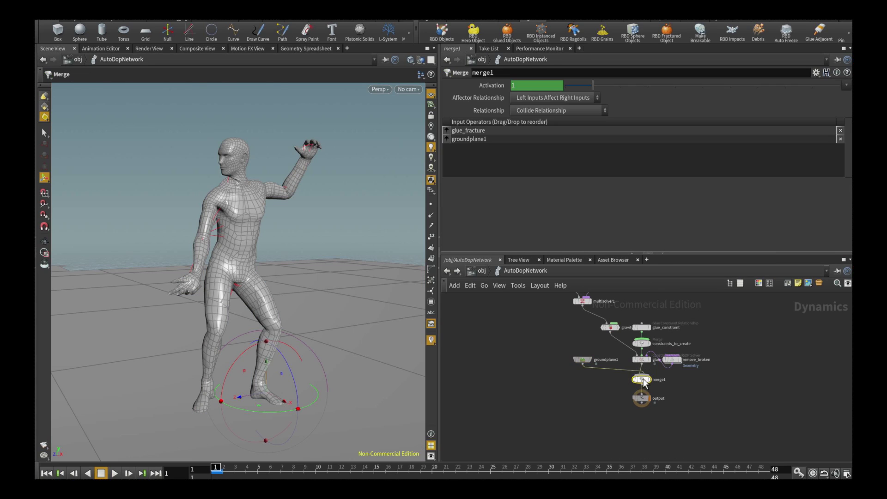
# Set merge1's Affector Relationship to Mutual and reorder its inputs so groundplane1 comes before glue_fracture.
pyautogui.click(573, 101)
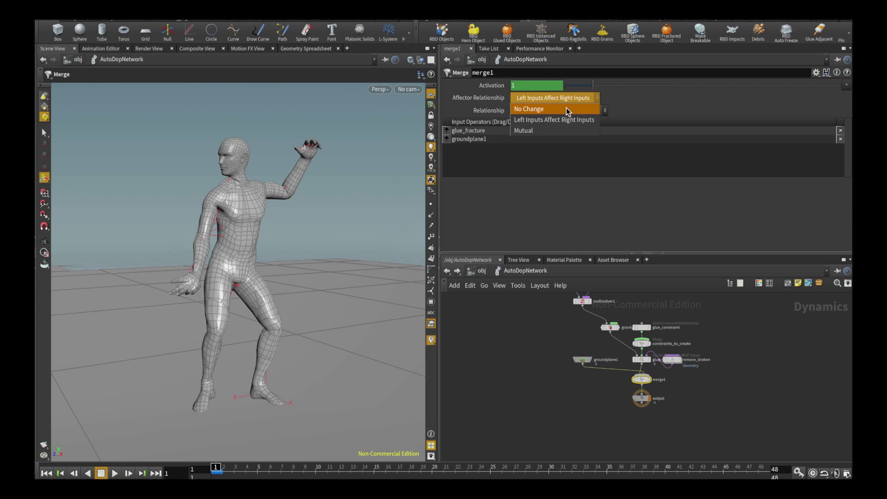
pyautogui.click(566, 108)
pyautogui.click(564, 96)
pyautogui.click(559, 129)
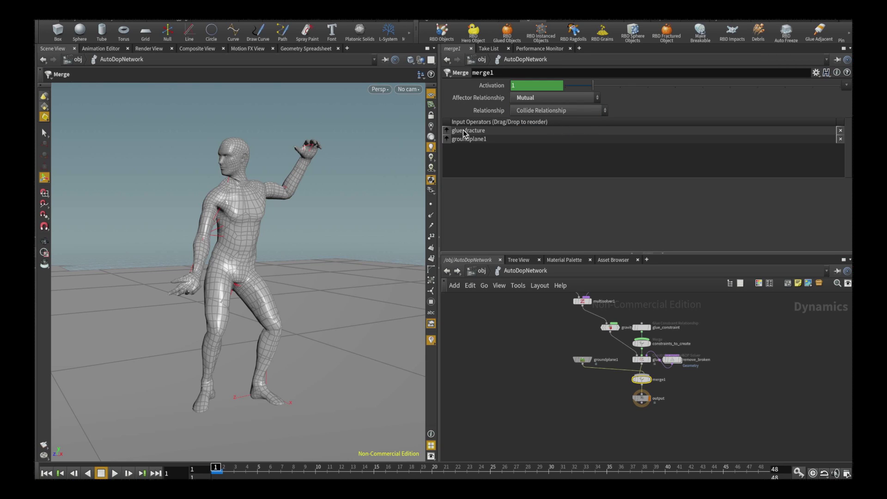
pyautogui.click(446, 139)
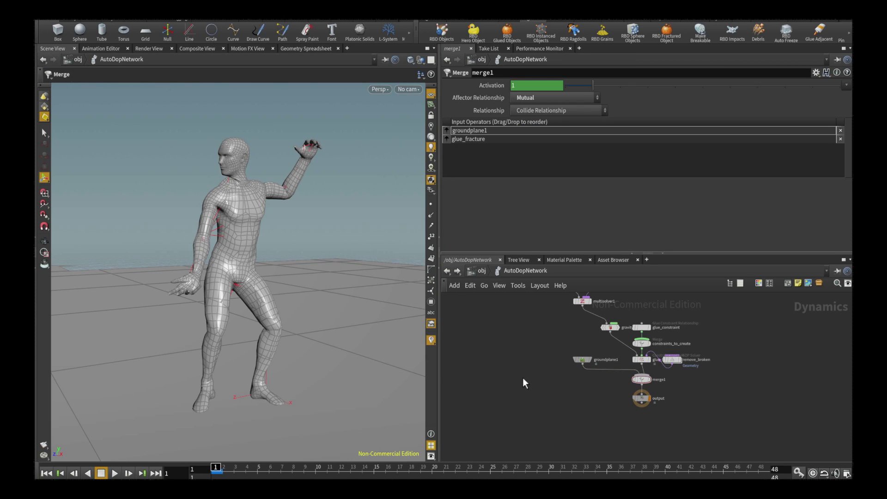
# Play the first few frames of the simulation, stop, and return to frame 1.
pyautogui.click(116, 473)
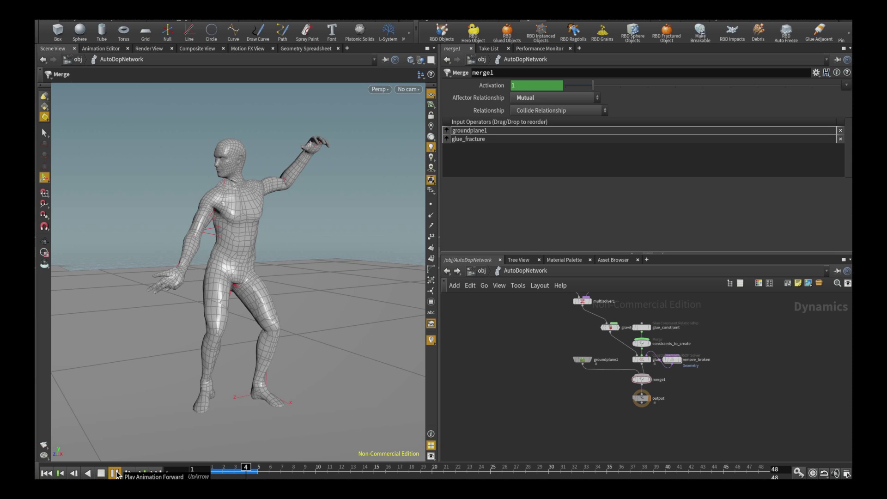
pyautogui.click(101, 473)
pyautogui.click(49, 472)
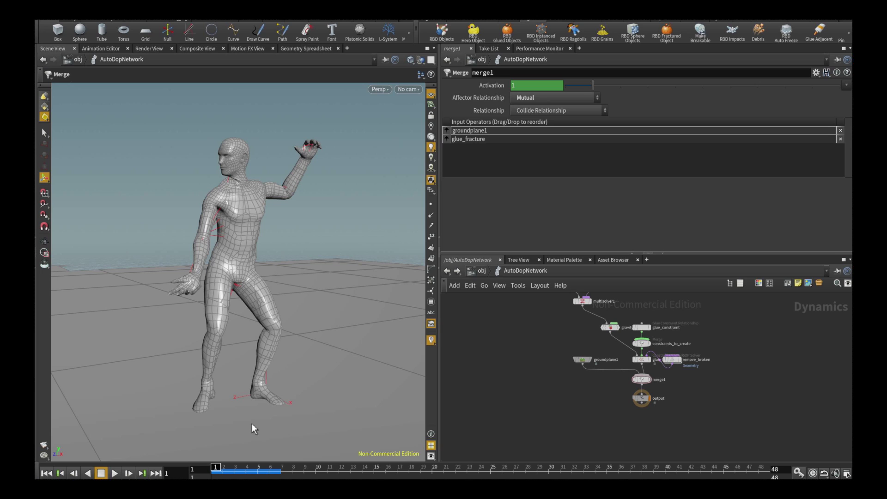
# Open the remove_broken solver's network and move relationship_geometry up to make room above delete_broken.
pyautogui.moveTo(536, 351); pyautogui.dragTo(554, 406, button='middle')
pyautogui.scroll(-2, 558, 372)
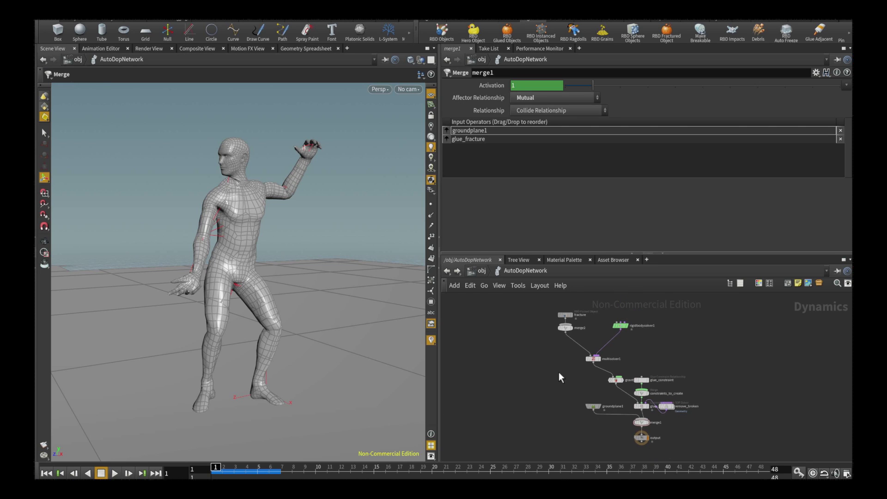
pyautogui.moveTo(556, 363); pyautogui.dragTo(530, 365, button='middle')
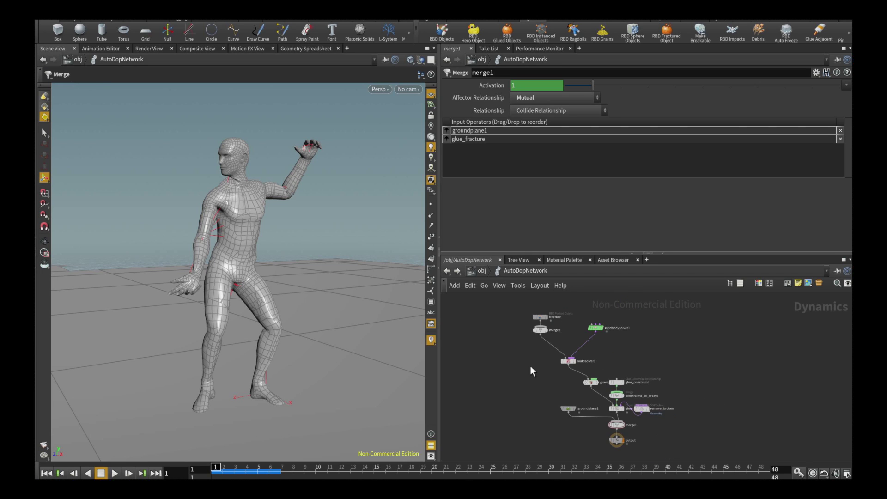
pyautogui.doubleClick(642, 408)
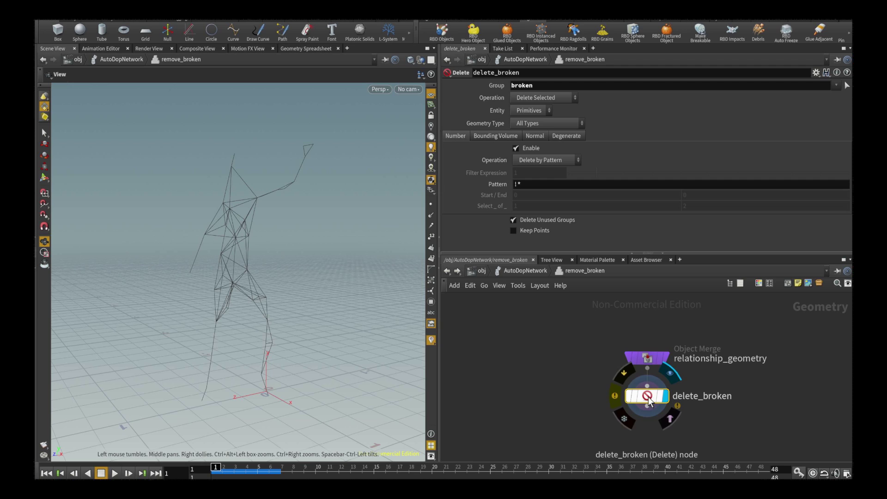
pyautogui.moveTo(649, 361); pyautogui.dragTo(647, 314)
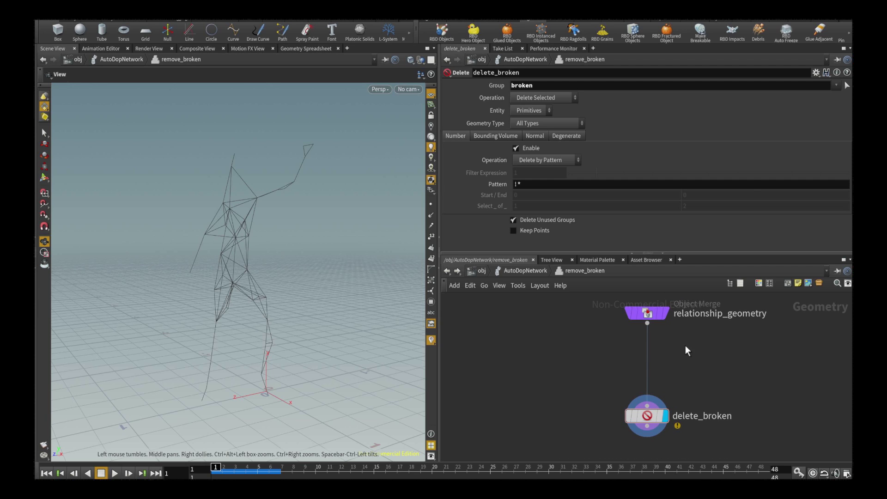
# Insert an Attribute Wrangle node between relationship_geometry and delete_broken.
pyautogui.press('Tab')
pyautogui.write('attr')
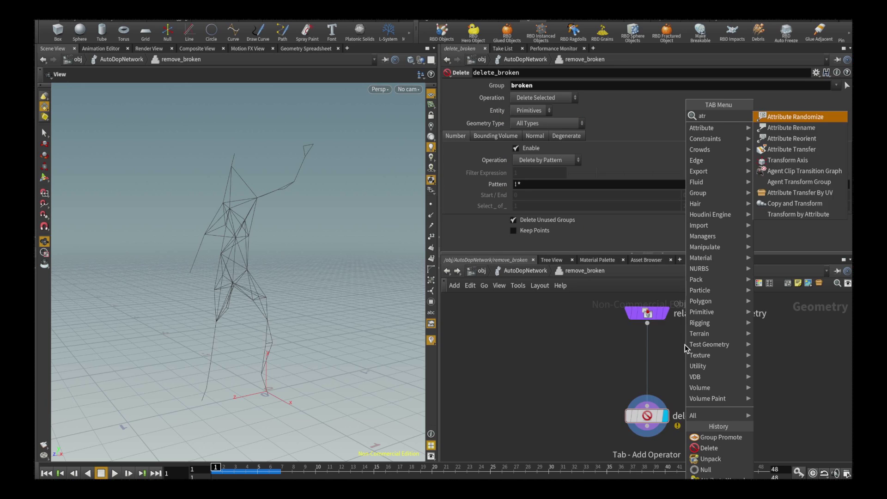
pyautogui.write('ibut')
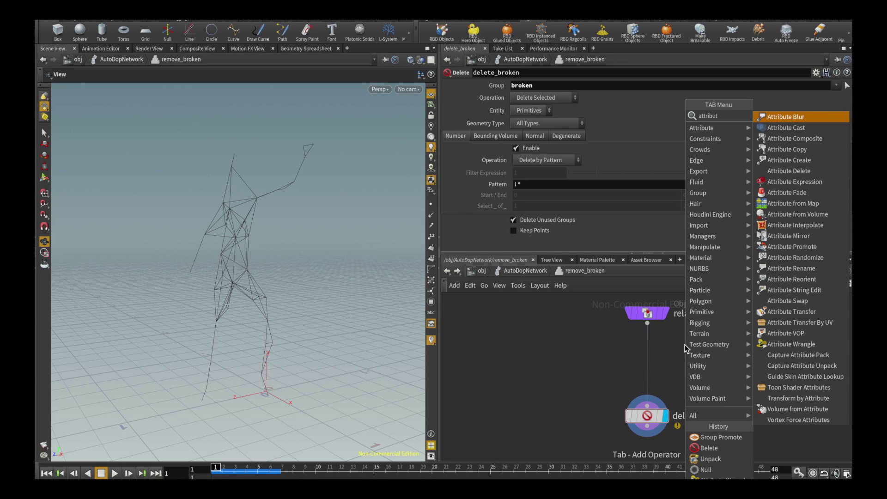
pyautogui.write('e wr')
pyautogui.press('Return')
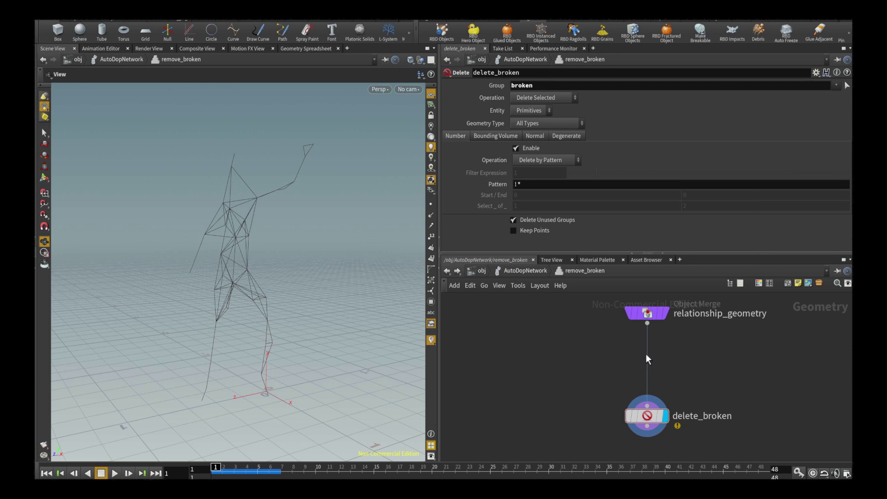
pyautogui.click(646, 354)
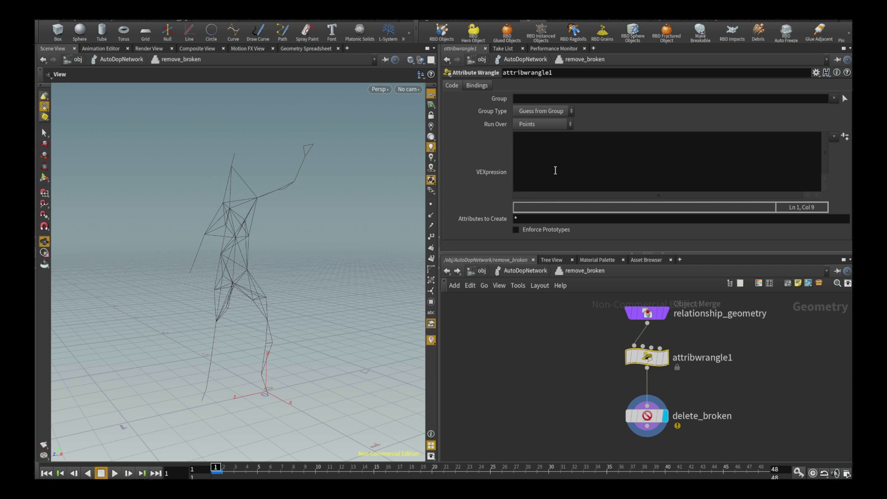
pyautogui.click(835, 99)
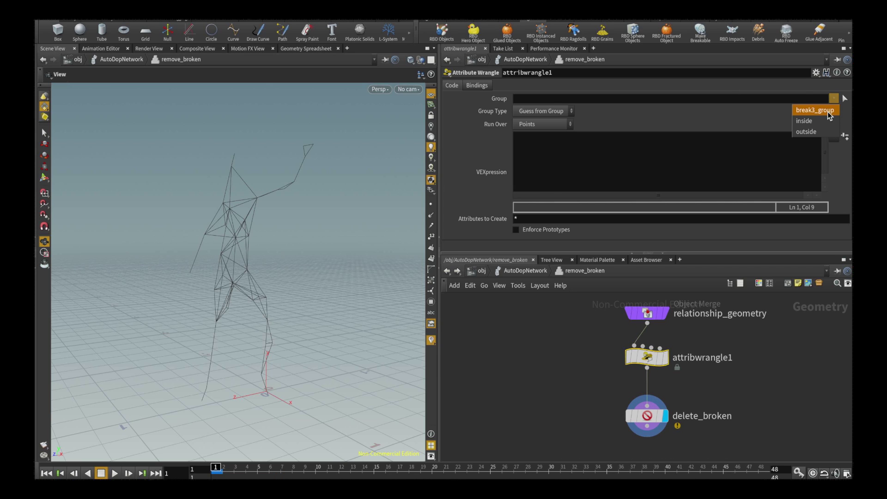
pyautogui.click(827, 110)
pyautogui.click(635, 153)
pyautogui.write('@')
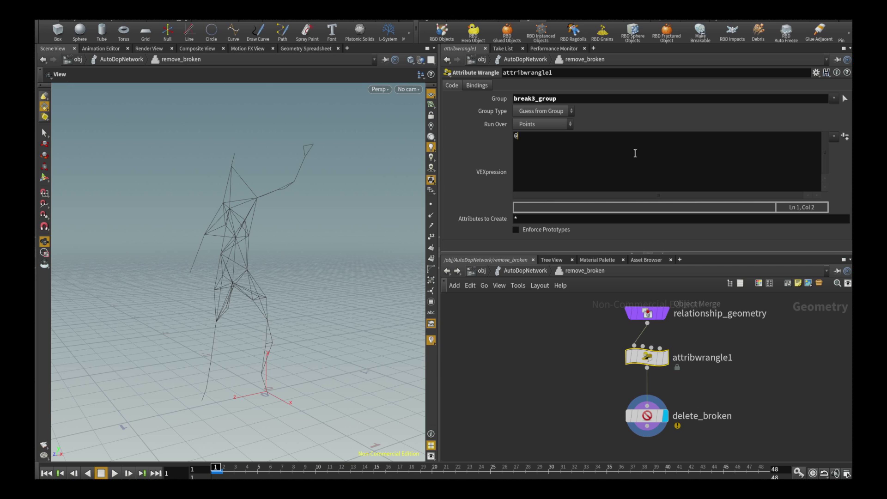
pyautogui.write('group_broken=1;')
# Move delete_broken closer to attribwrangle1 and set the wrangle to run over Primitives.
pyautogui.moveTo(647, 415); pyautogui.dragTo(649, 403)
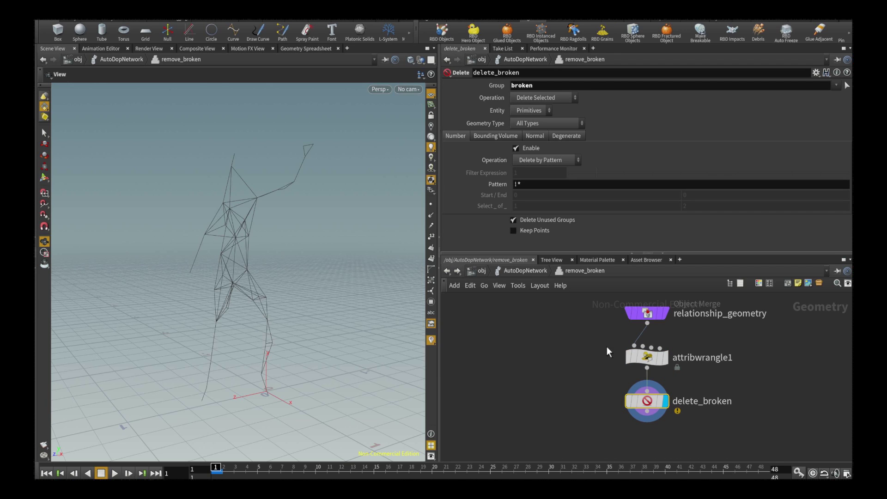
pyautogui.click(647, 357)
pyautogui.click(552, 124)
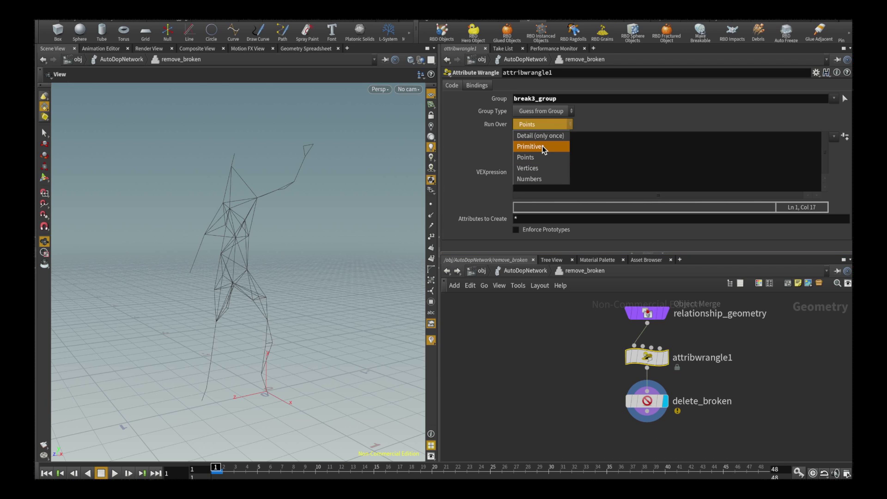
pyautogui.click(538, 138)
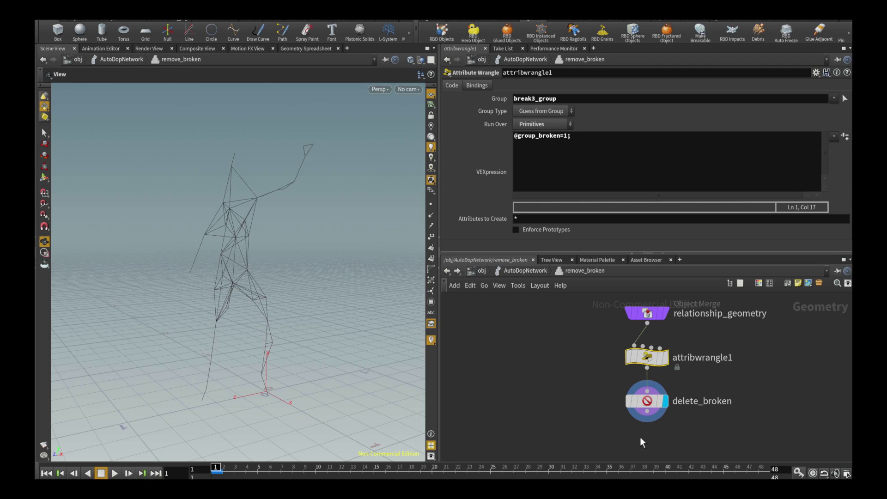
# Add an Output node connected below delete_broken.
pyautogui.moveTo(638, 444); pyautogui.dragTo(649, 406, button='middle')
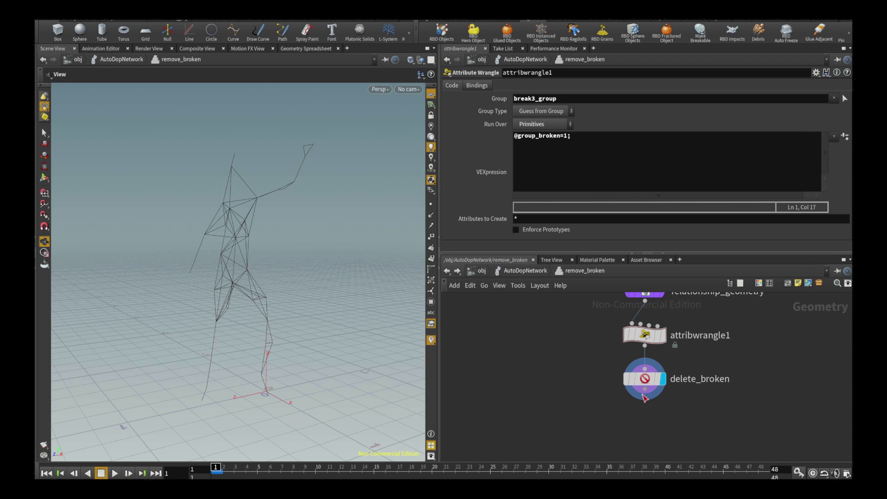
pyautogui.rightClick(645, 396)
pyautogui.press('Escape')
pyautogui.click(645, 418)
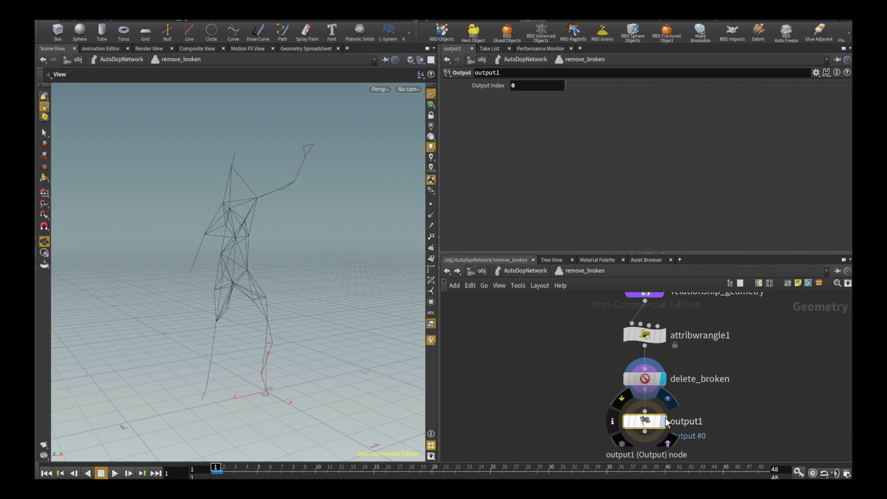
# Back in AutoDopNetwork, enable attribute overwriting from the SOP on the fracture object and reduce its attribute list to "active deforming".
pyautogui.click(544, 272)
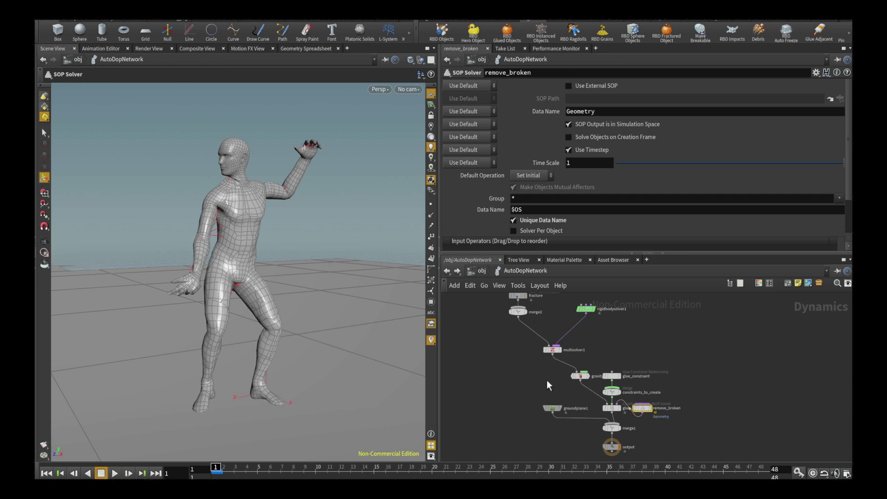
pyautogui.moveTo(682, 330); pyautogui.dragTo(716, 367, button='middle')
pyautogui.click(552, 332)
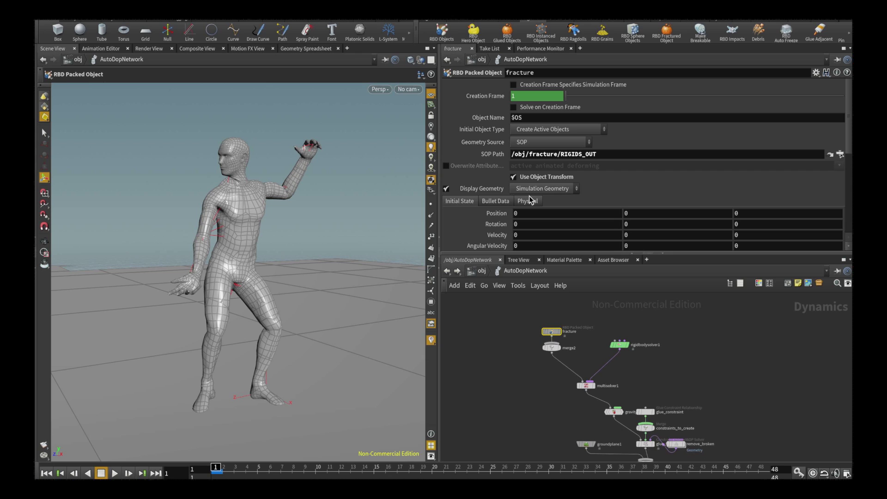
pyautogui.click(446, 166)
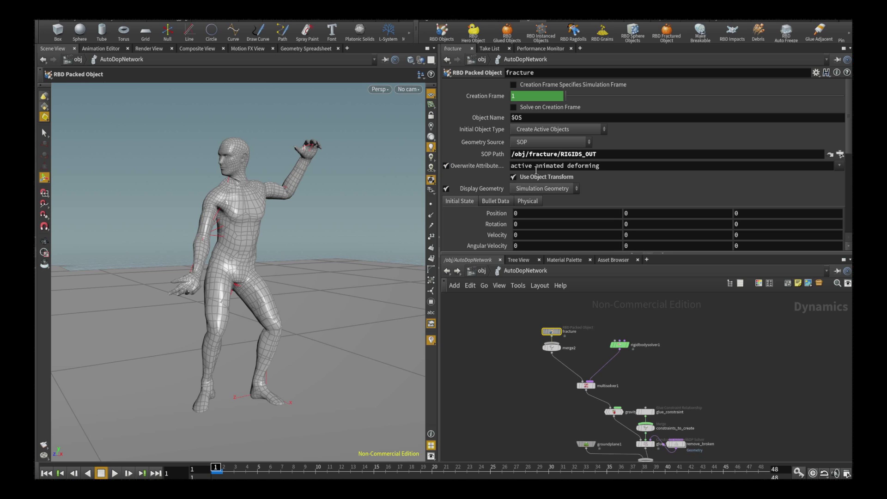
pyautogui.moveTo(535, 167); pyautogui.dragTo(567, 167)
pyautogui.press('BackSpace')
pyautogui.click(498, 324)
pyautogui.press('h')
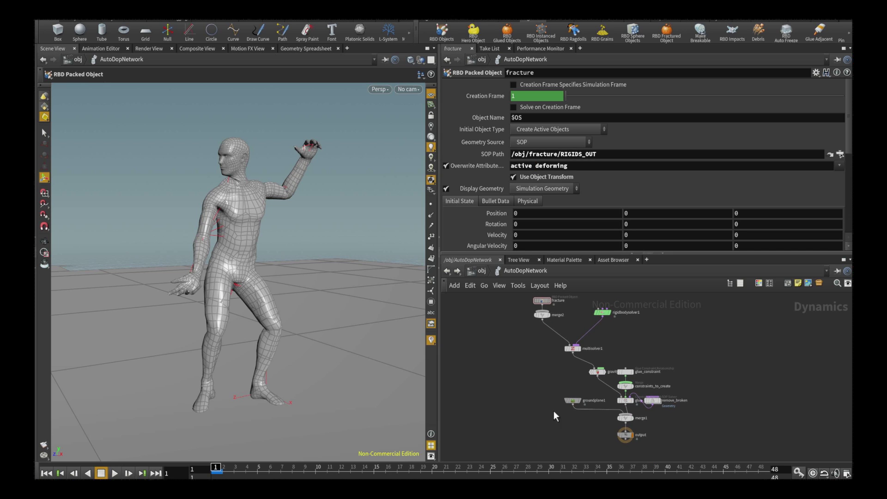
# Play the simulation to check how the character breaks apart, stop it, and return the timeline to frame 1.
pyautogui.scroll(-1, 547, 406)
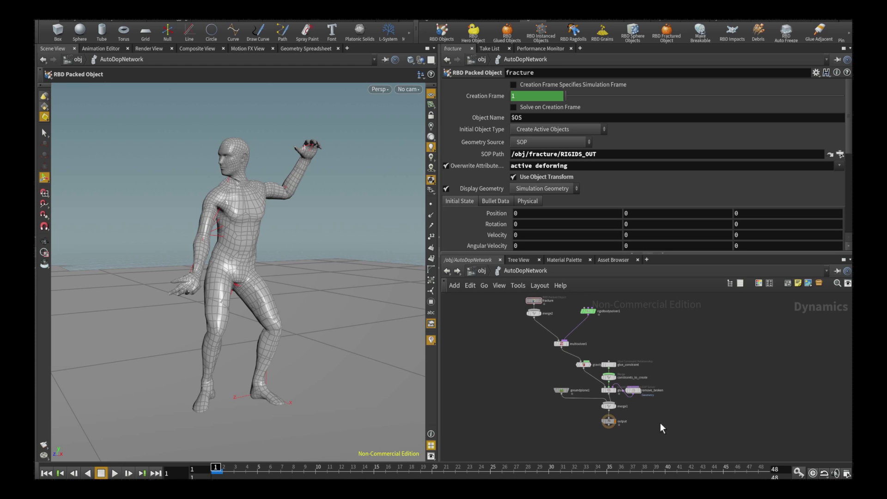
pyautogui.moveTo(660, 423); pyautogui.dragTo(652, 435, button='middle')
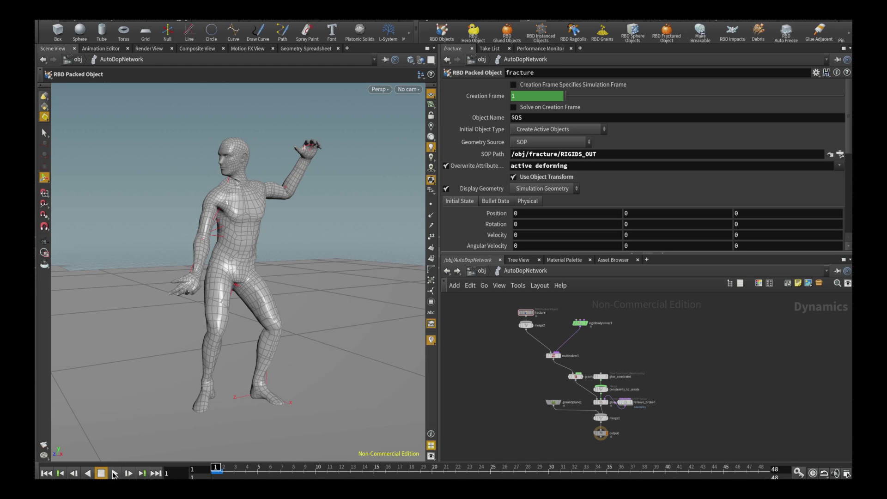
pyautogui.click(114, 473)
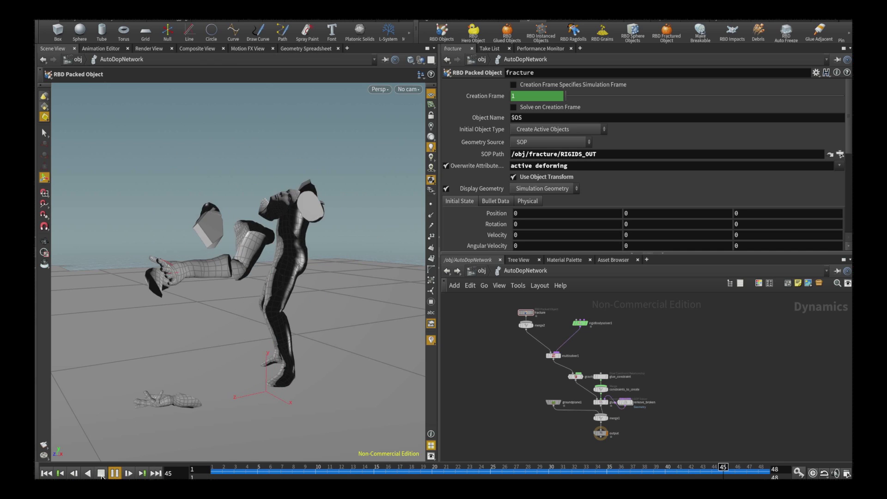
pyautogui.click(114, 473)
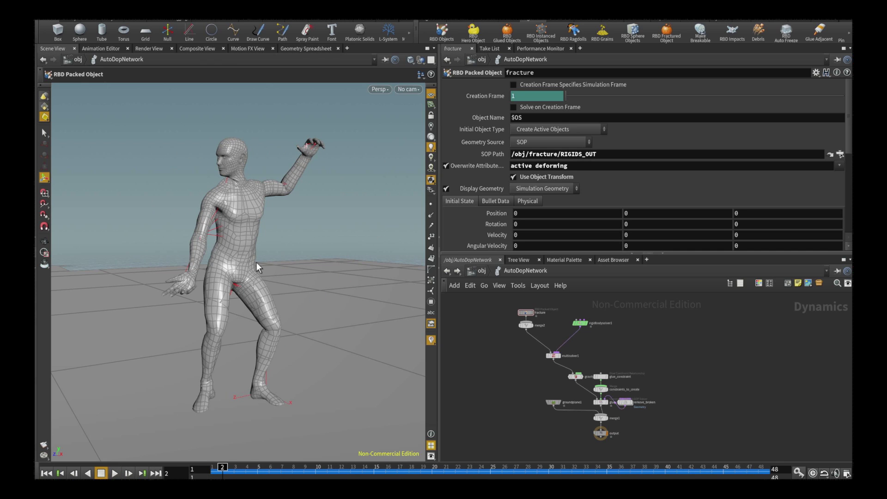
pyautogui.press('Escape')
pyautogui.moveTo(256, 262); pyautogui.dragTo(230, 267)
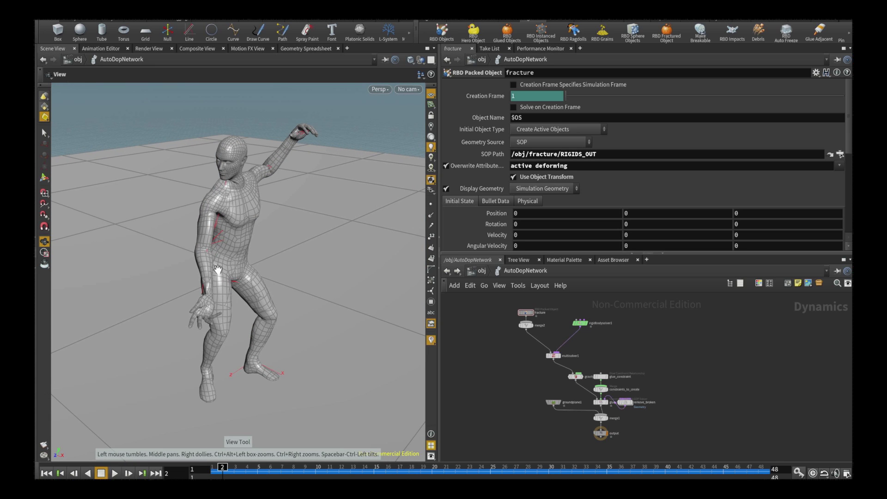
pyautogui.moveTo(226, 468); pyautogui.dragTo(142, 445)
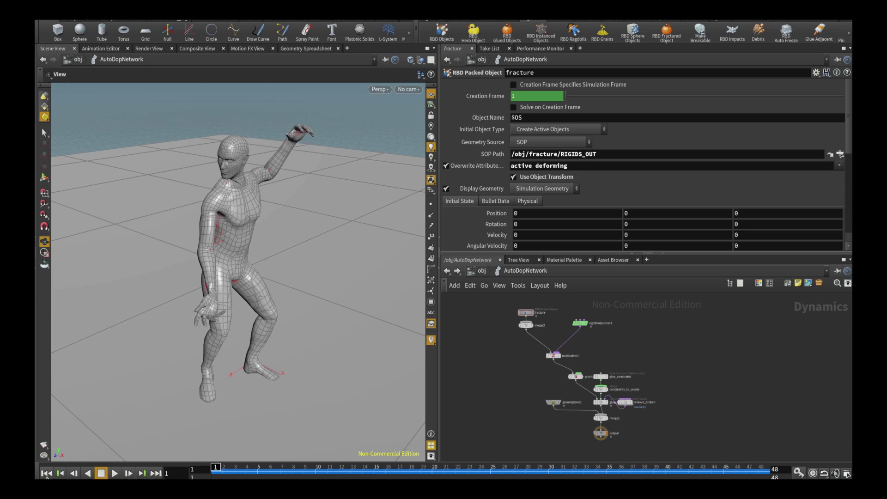
# Inside the fracture geometry, set scatter1's Force Total Count to 256.
pyautogui.click(482, 271)
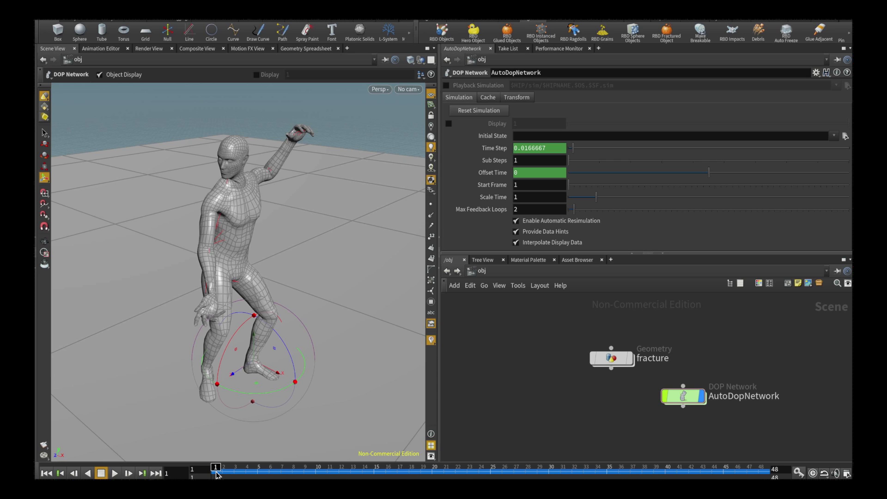
pyautogui.moveTo(217, 467)
pyautogui.mouseDown()
pyautogui.moveTo(351, 467)
pyautogui.moveTo(215, 467)
pyautogui.mouseUp()
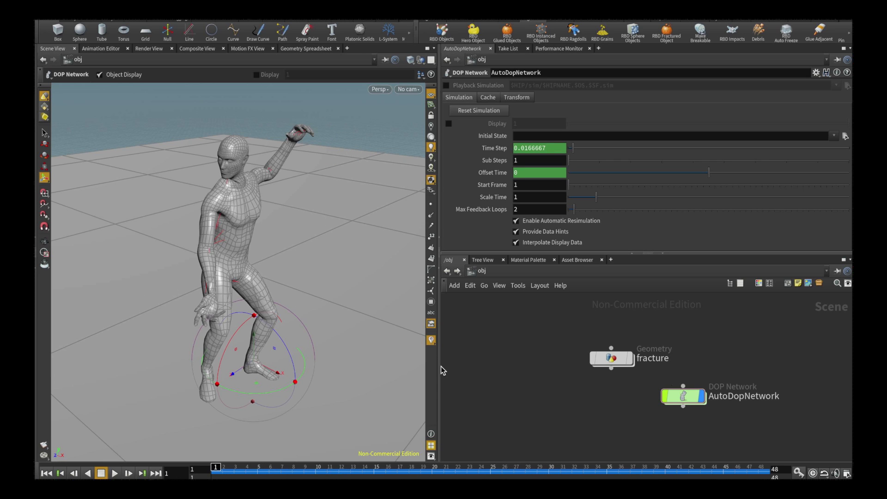
pyautogui.doubleClick(612, 359)
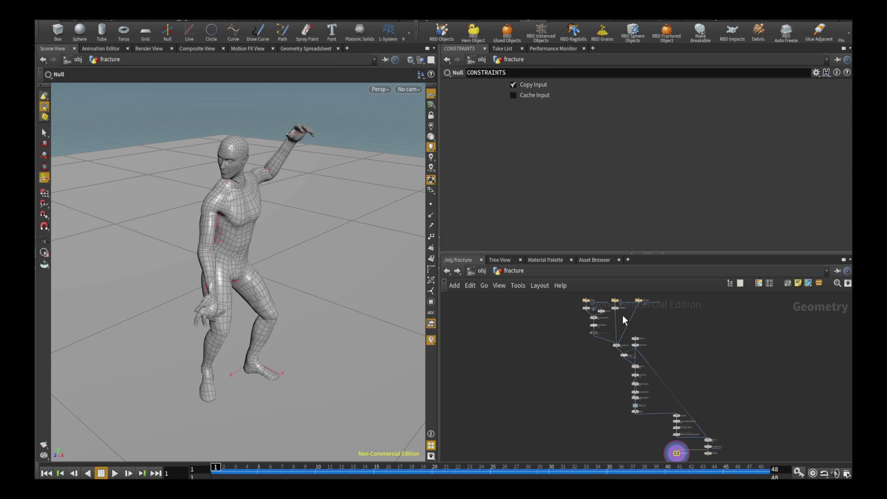
pyautogui.scroll(5, 611, 328)
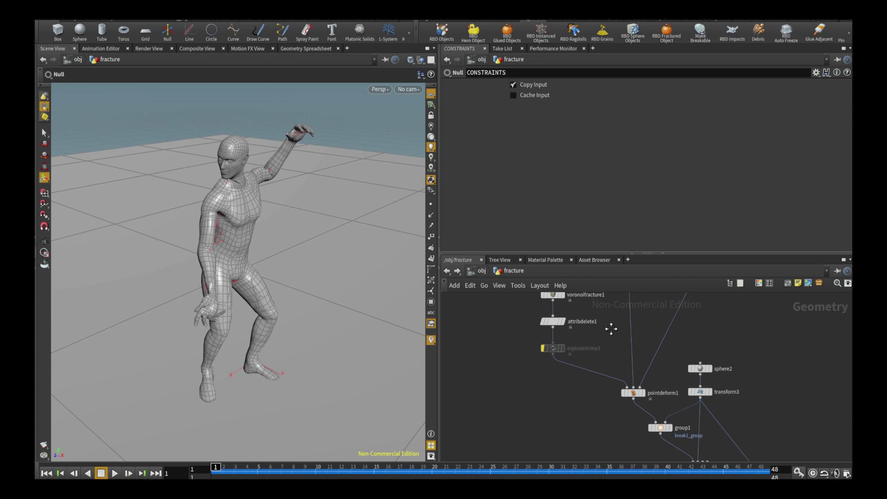
pyautogui.moveTo(610, 330); pyautogui.dragTo(613, 387, button='middle')
pyautogui.click(582, 331)
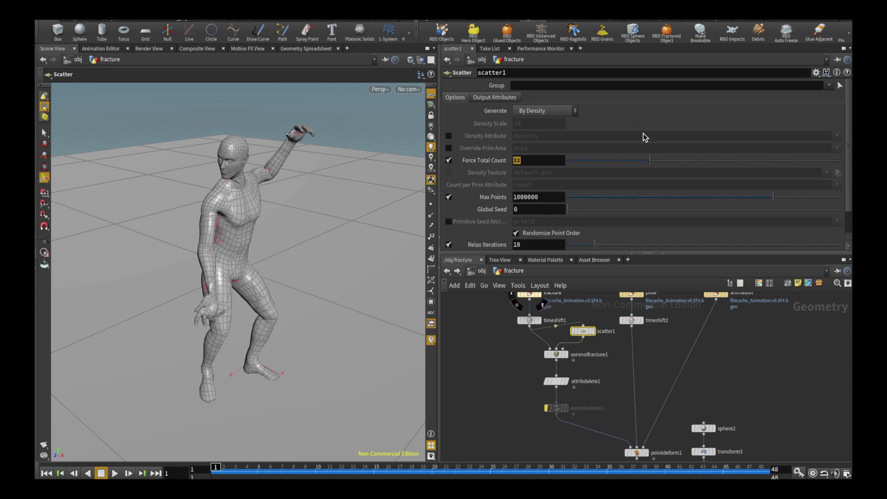
pyautogui.write('256')
pyautogui.press('Return')
# Go back into AutoDopNetwork, play the simulation with the finer fracture, and stop playback.
pyautogui.click(482, 270)
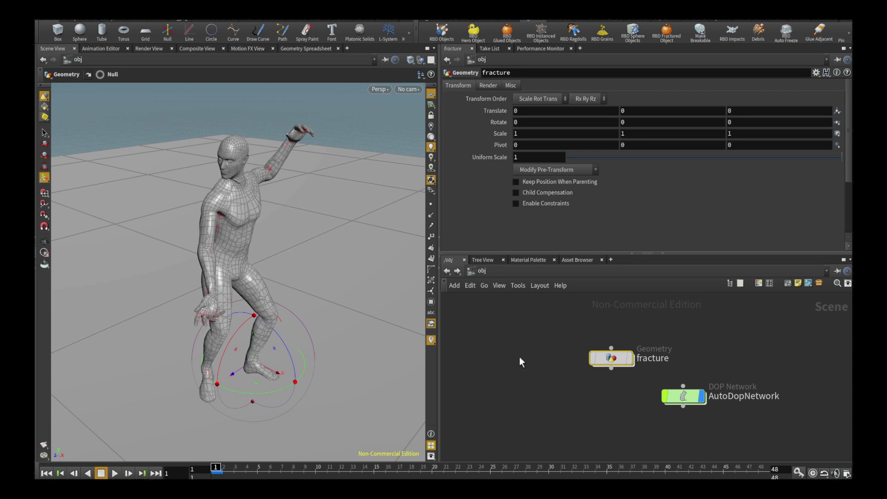
pyautogui.doubleClick(682, 395)
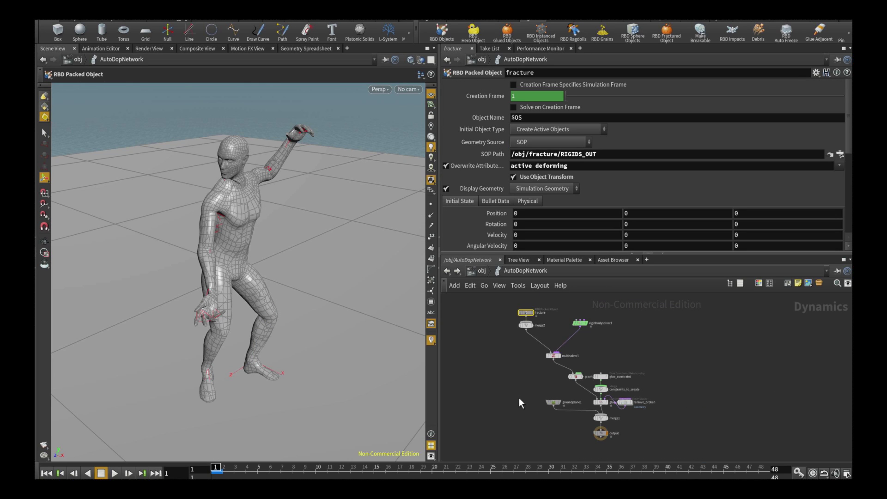
pyautogui.moveTo(508, 386); pyautogui.dragTo(505, 381, button='middle')
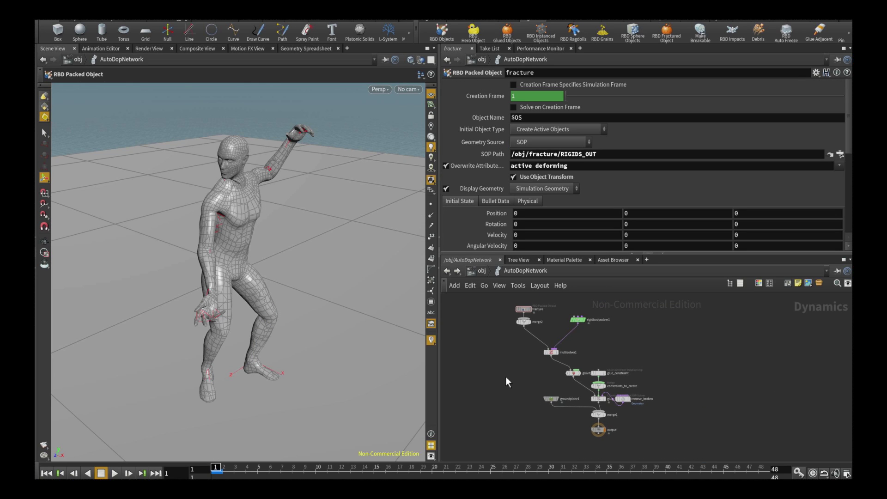
pyautogui.click(115, 471)
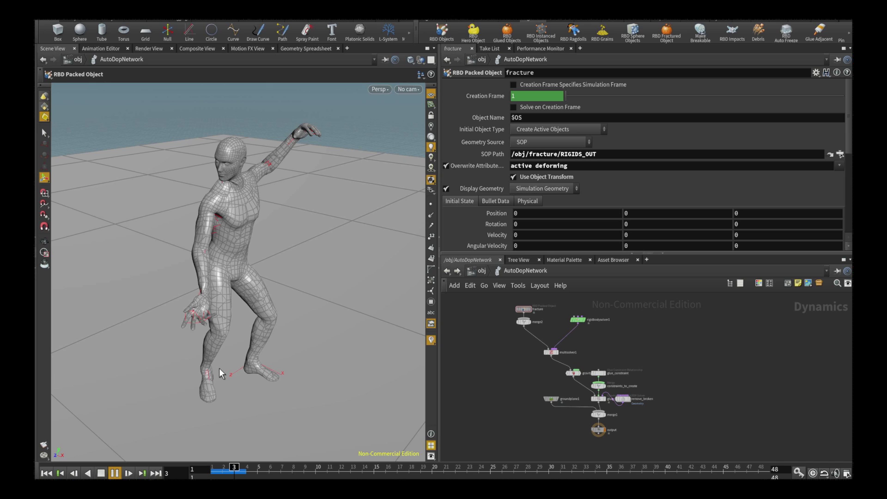
pyautogui.click(101, 473)
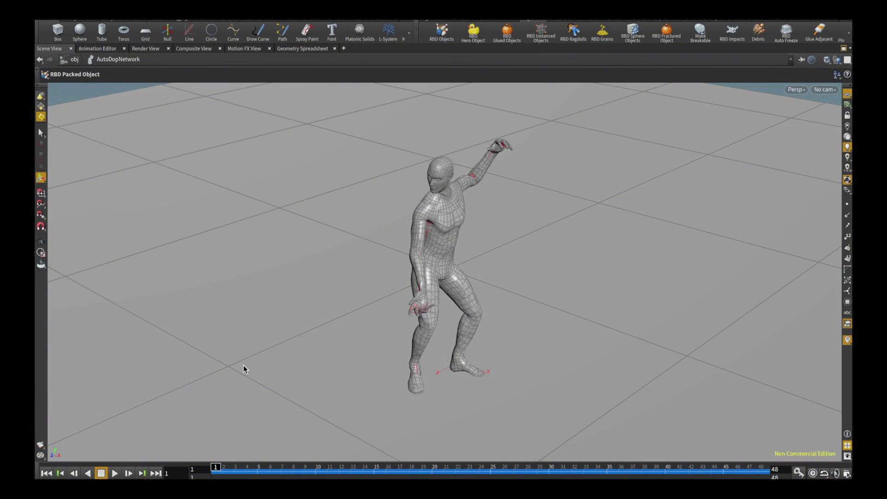
# Scrub the simulation to frame 17 and back to frame 1, examining the breaking arm from several sides.
pyautogui.click(222, 467)
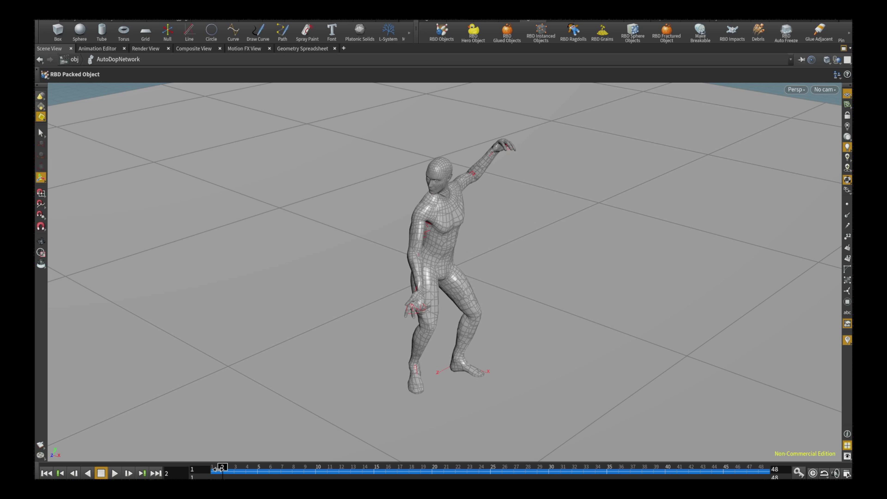
pyautogui.moveTo(222, 468)
pyautogui.mouseDown()
pyautogui.moveTo(328, 467)
pyautogui.moveTo(520, 437)
pyautogui.moveTo(816, 439)
pyautogui.moveTo(705, 455)
pyautogui.moveTo(372, 450)
pyautogui.moveTo(398, 453)
pyautogui.mouseUp()
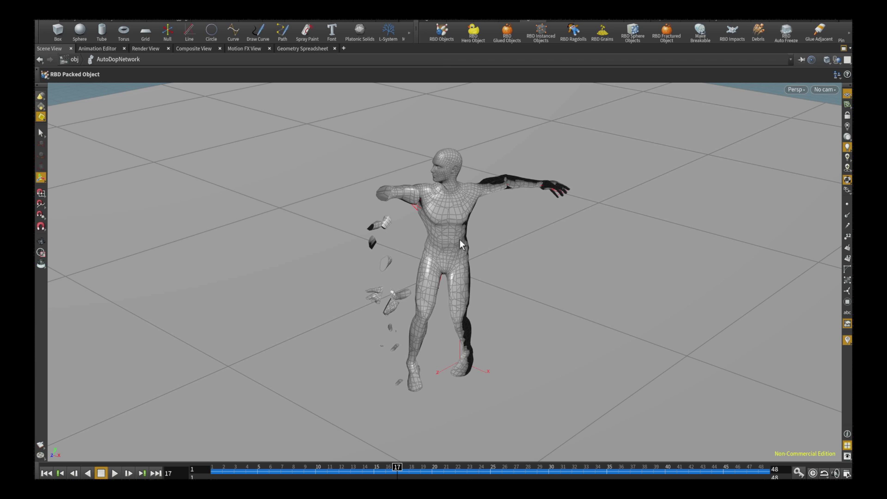
pyautogui.press('Escape')
pyautogui.moveTo(416, 228); pyautogui.dragTo(549, 225)
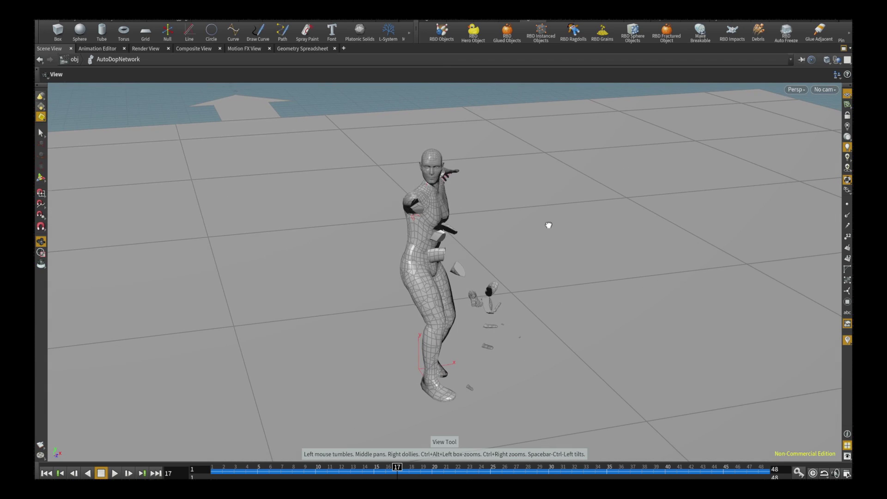
pyautogui.moveTo(401, 468); pyautogui.dragTo(216, 467)
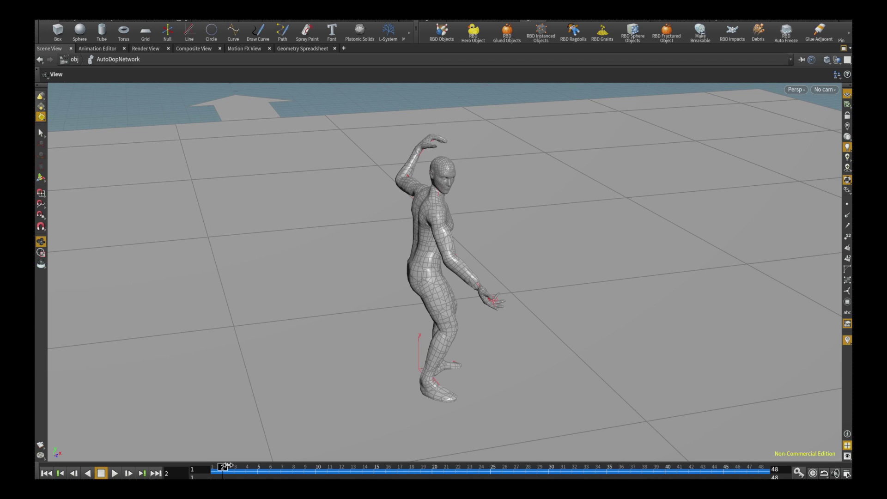
pyautogui.moveTo(474, 272); pyautogui.dragTo(373, 265)
pyautogui.moveTo(469, 275); pyautogui.dragTo(449, 271)
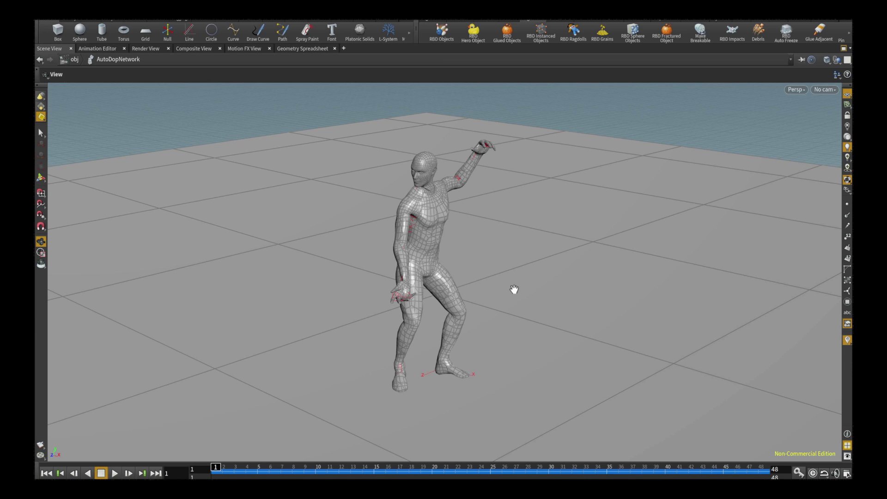
# Restore the split layout with parameters and network visible, and return to the obj level.
pyautogui.click(844, 49)
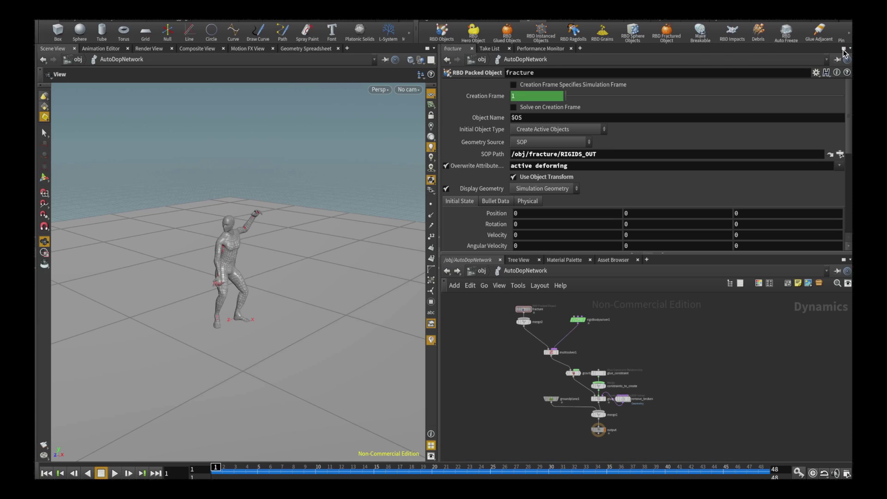
pyautogui.click(478, 274)
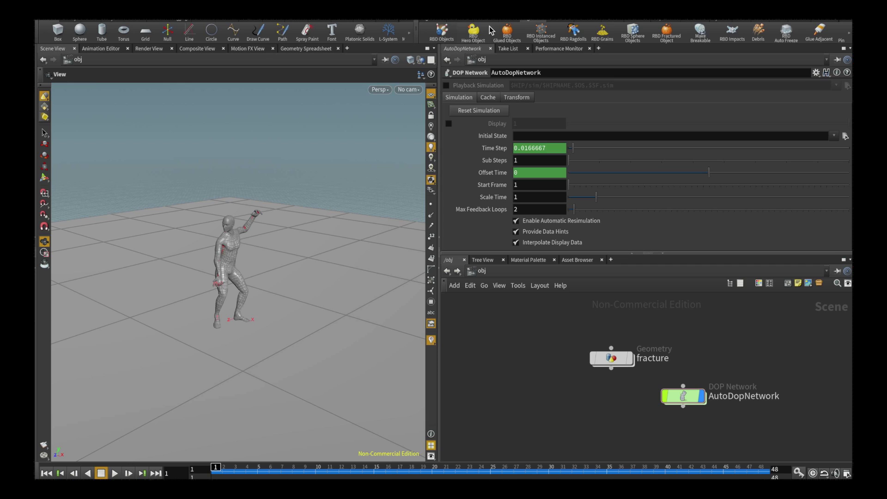
pyautogui.click(425, 9)
pyautogui.press('Escape')
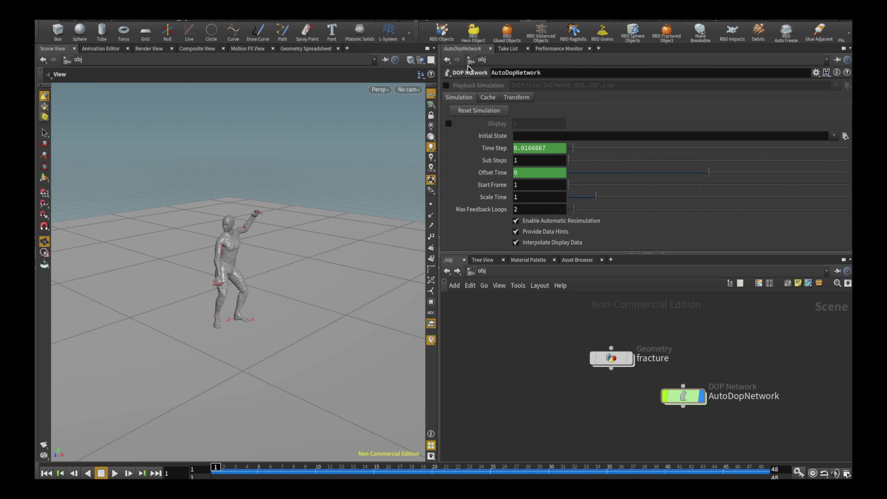